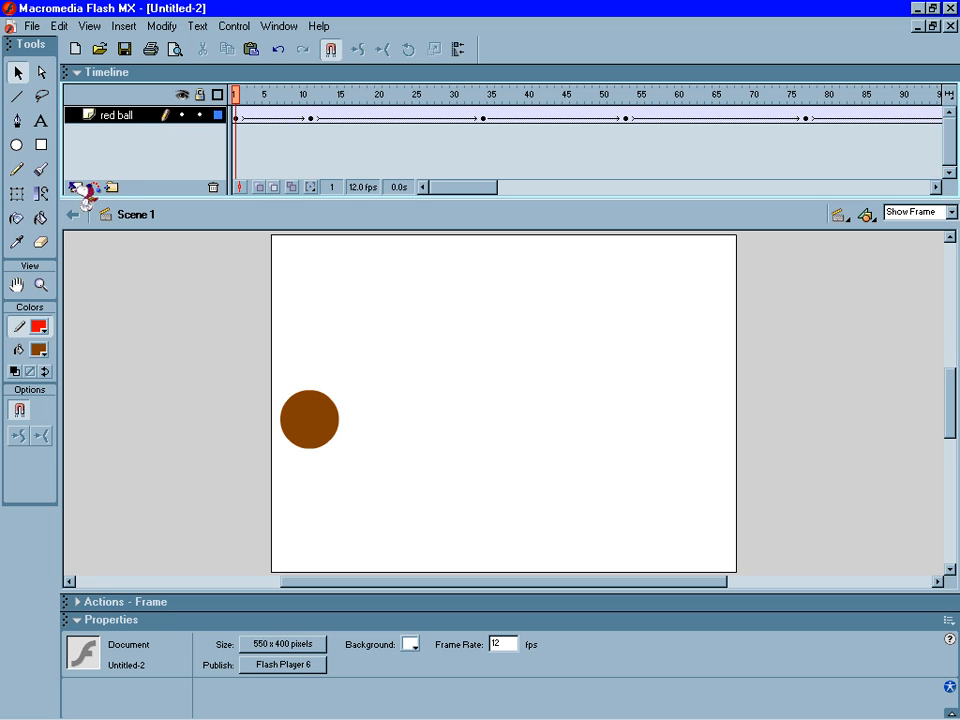
Add a new layer above the red ball layer and name it "green ball"
left_click(76, 188)
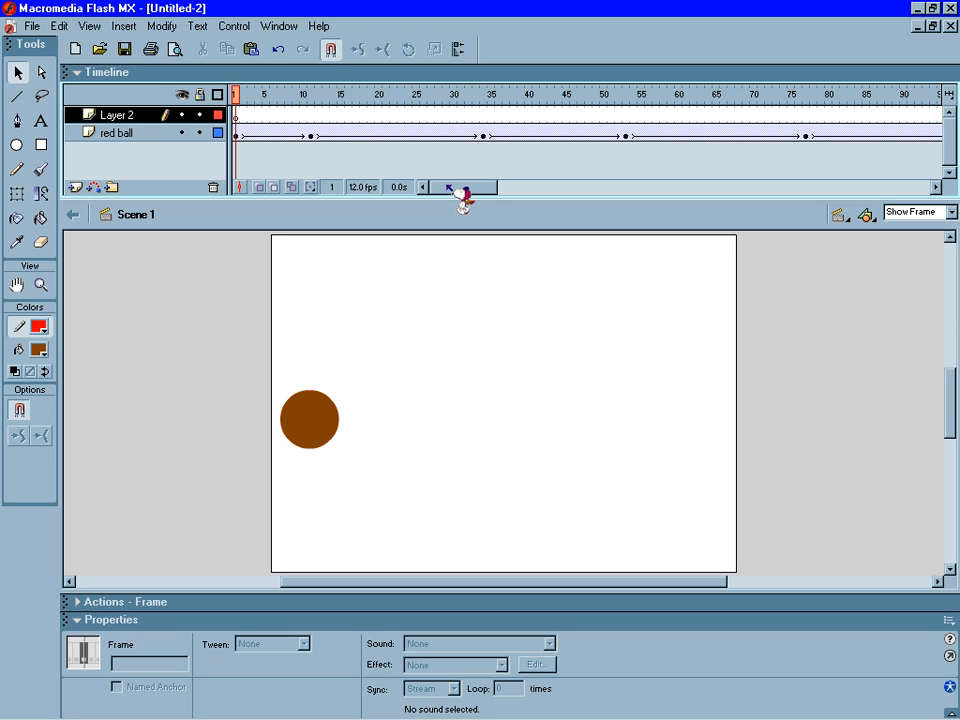
left_click_drag(448, 187, 463, 187)
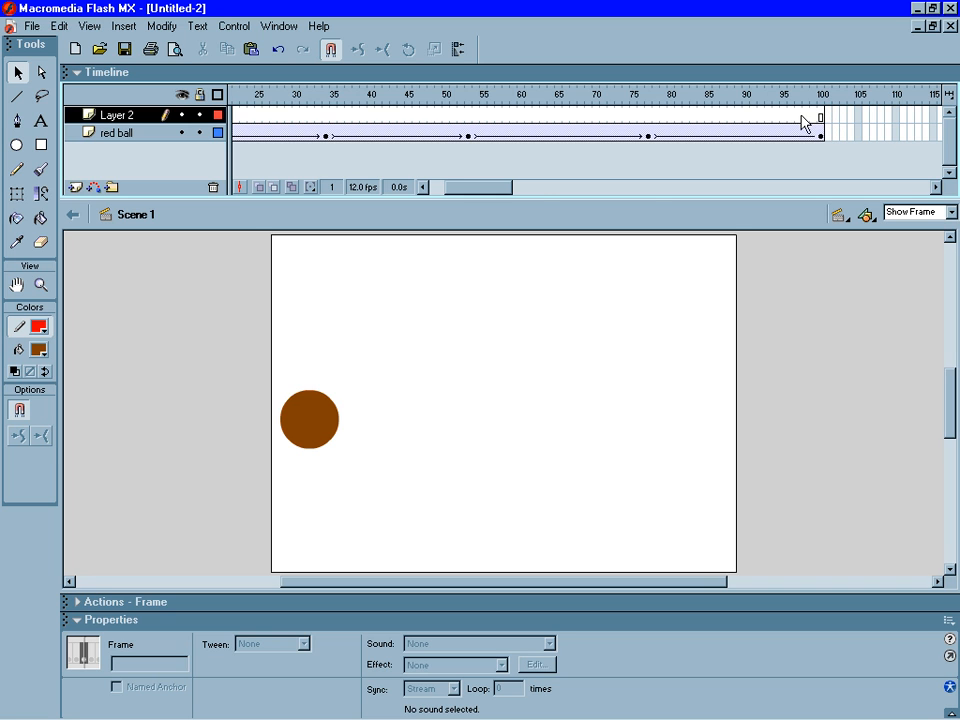
left_click_drag(487, 188, 455, 188)
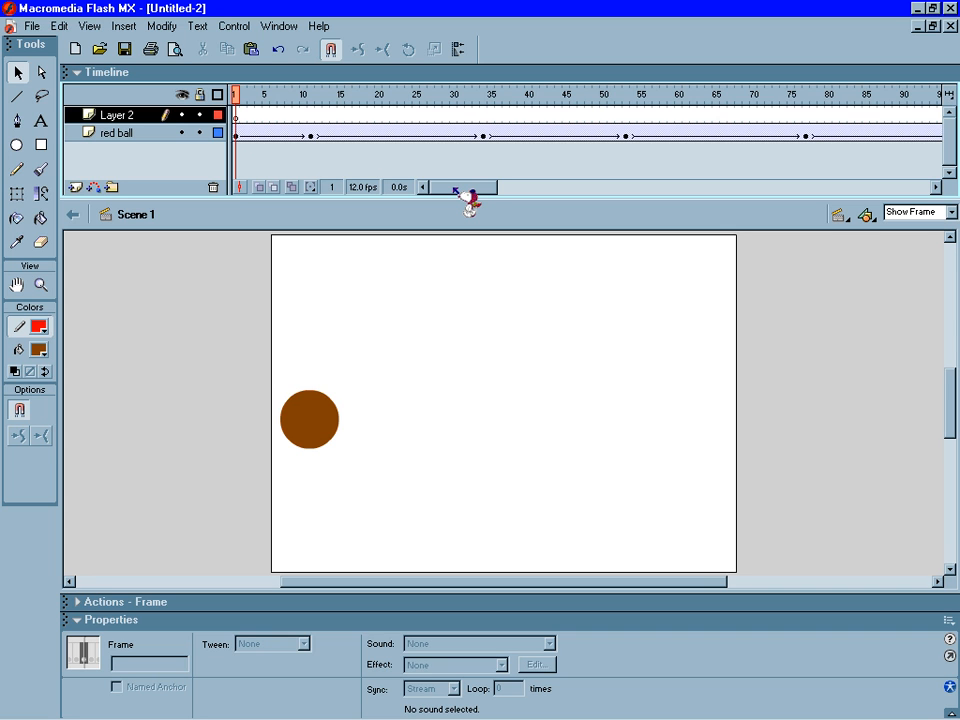
double_click(117, 117)
type("g")
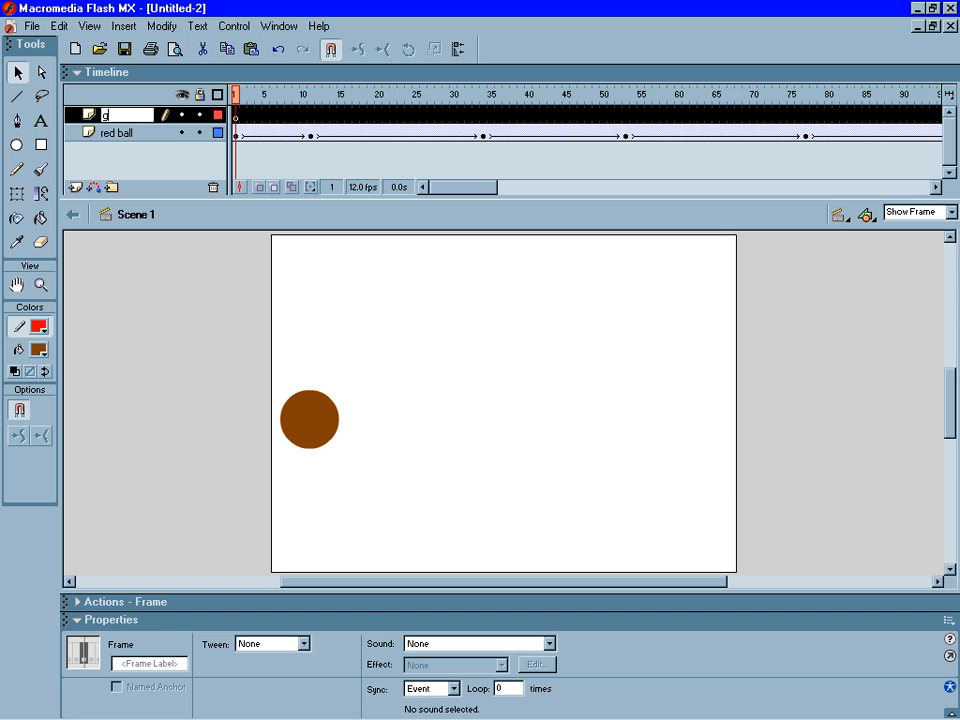
type("reen ball")
left_click(263, 163)
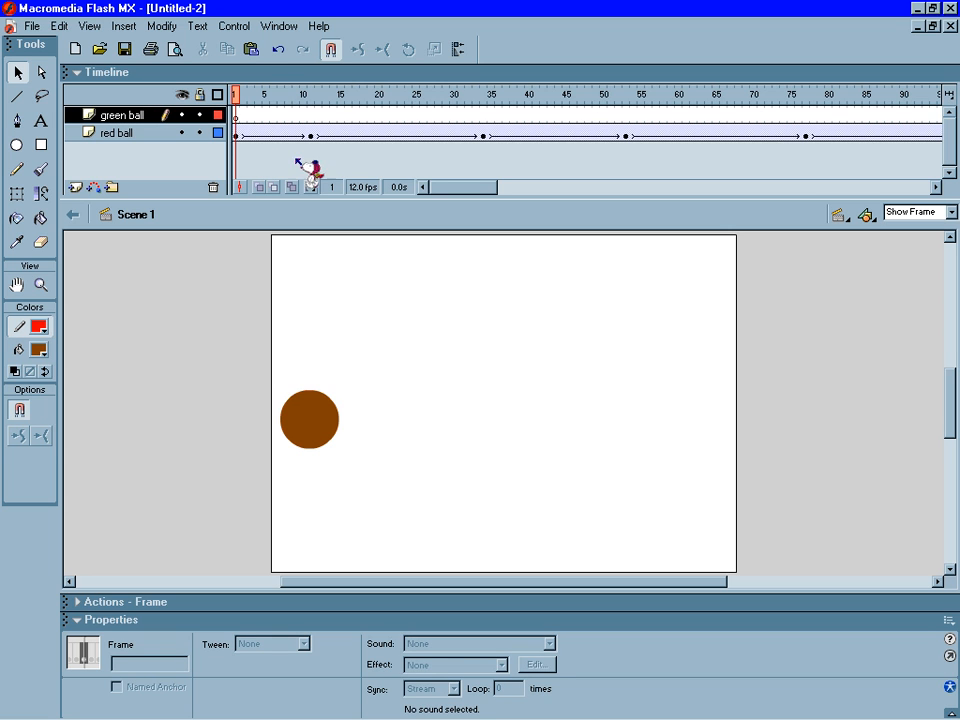
Lock and hide the red ball layer, then make frame 1 of the green ball layer active
left_click(200, 133)
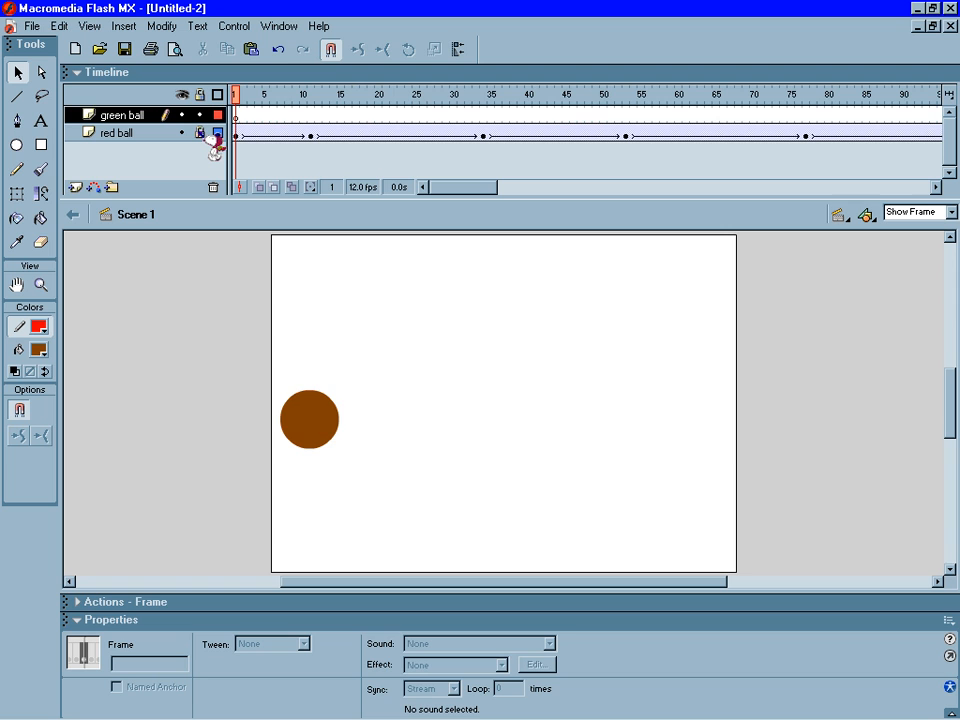
left_click(182, 133)
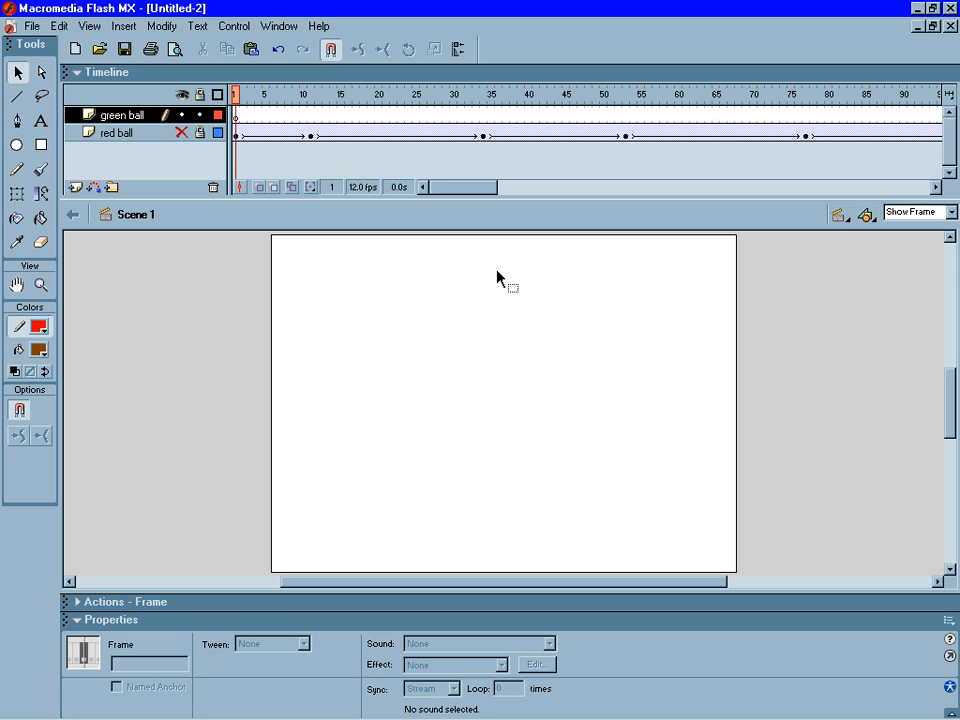
left_click(236, 117)
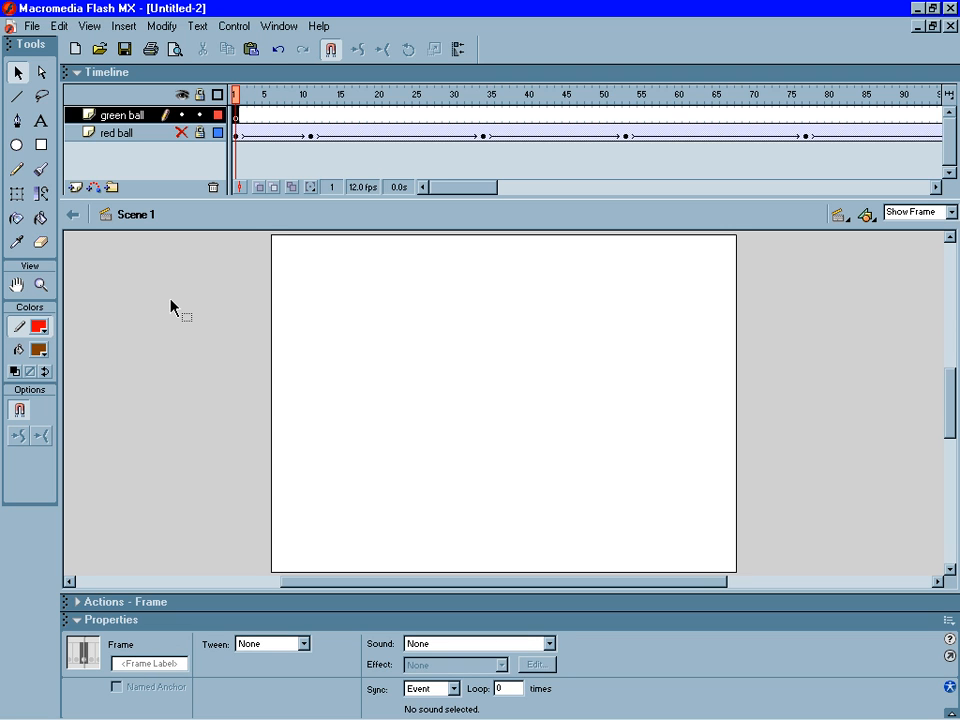
Set the Oval tool to draw with no stroke and a solid green fill
left_click(28, 146)
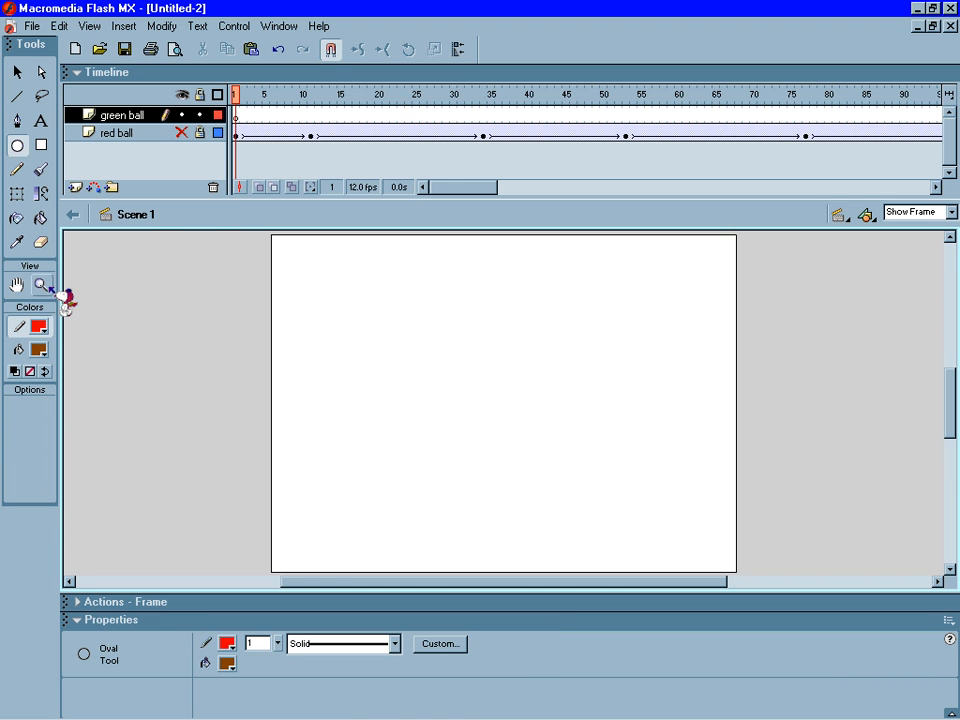
left_click(41, 323)
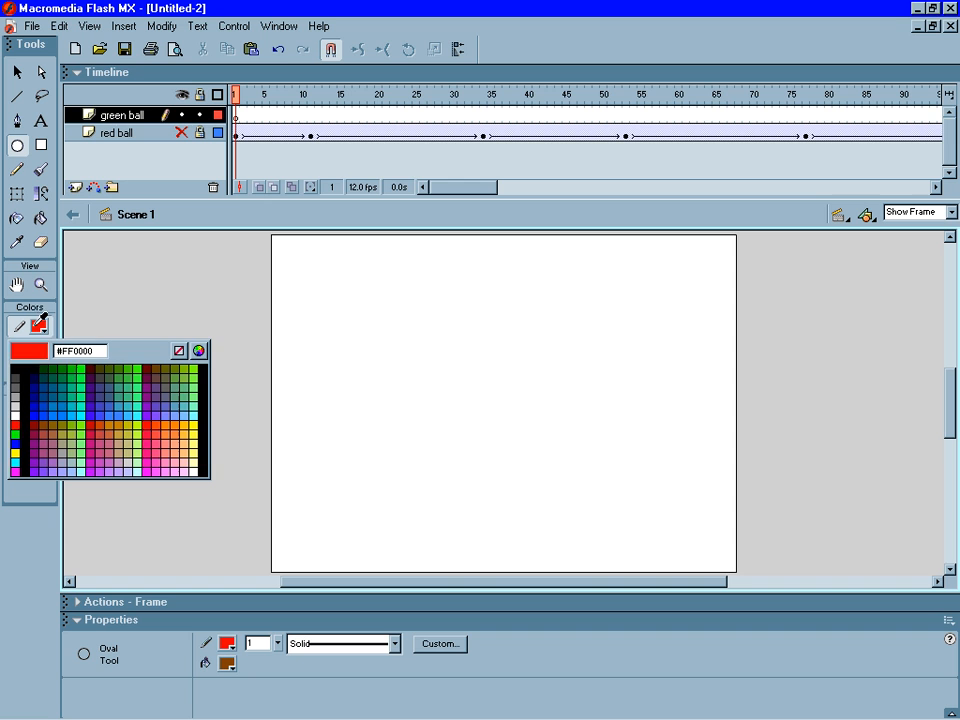
left_click(105, 319)
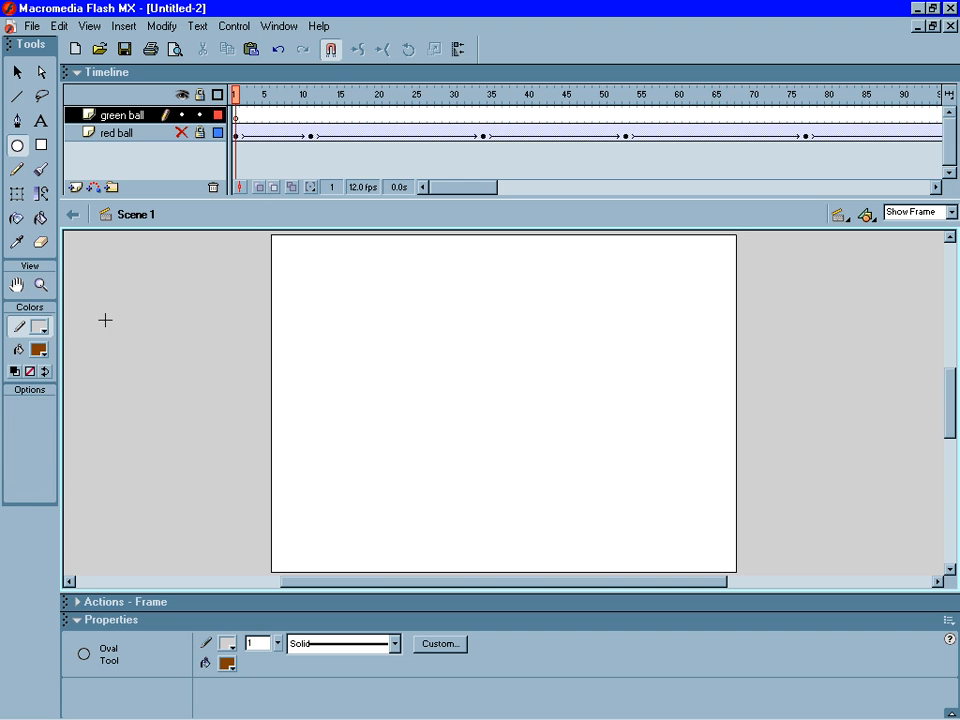
left_click(40, 327)
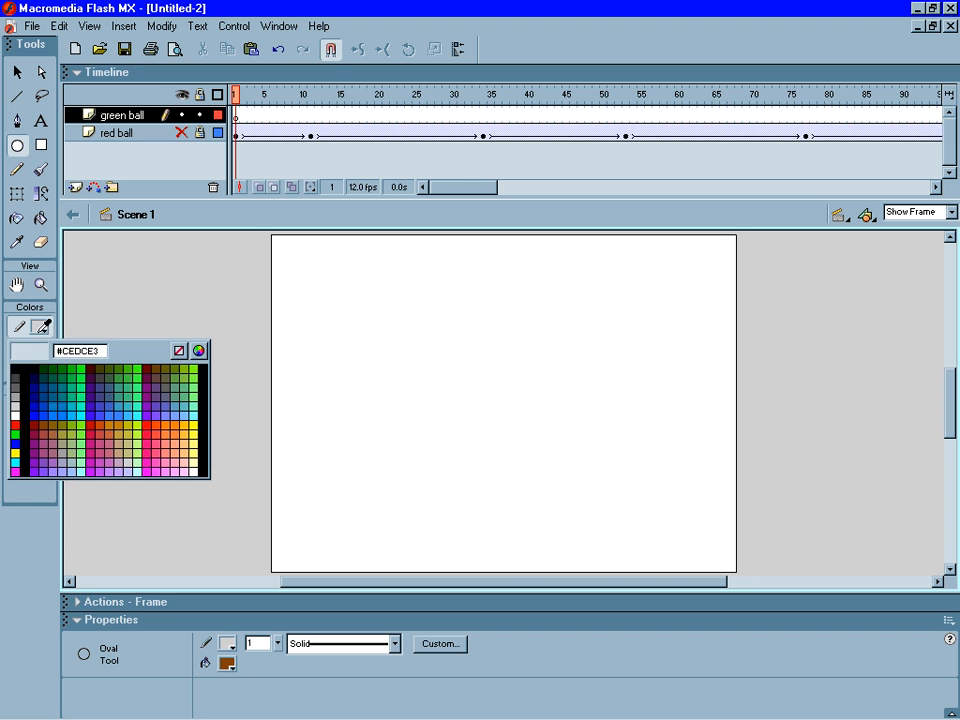
left_click(180, 350)
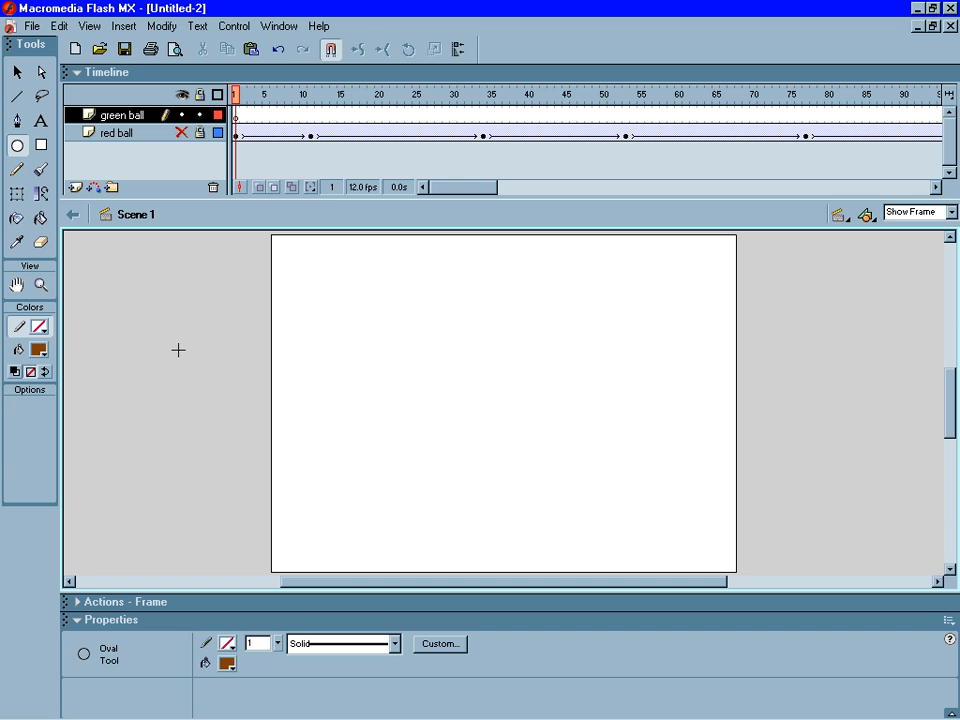
left_click(44, 351)
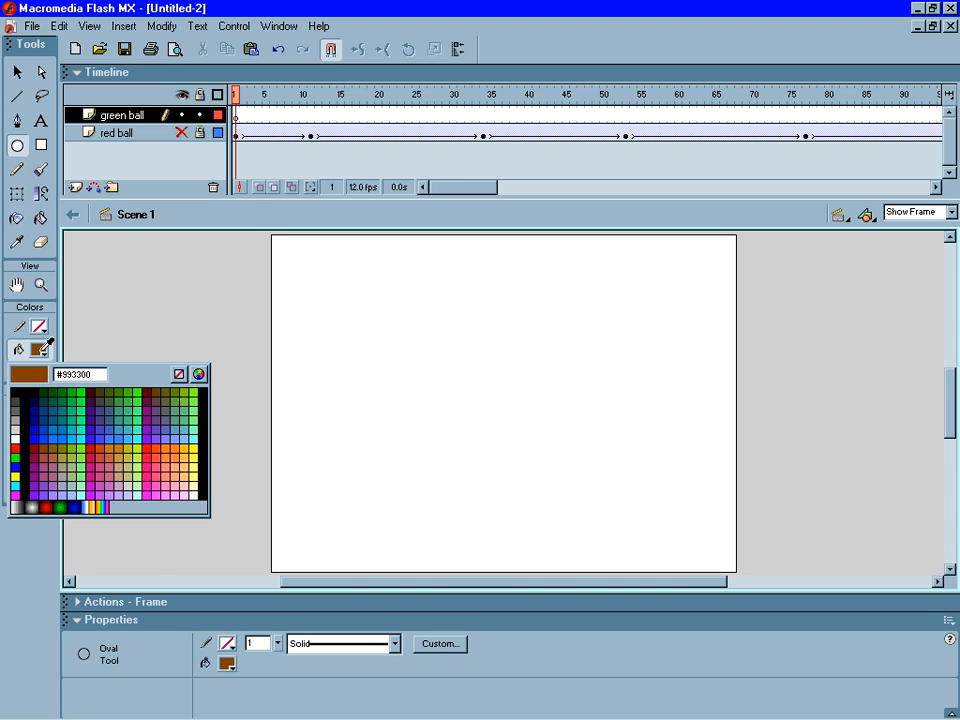
left_click(73, 392)
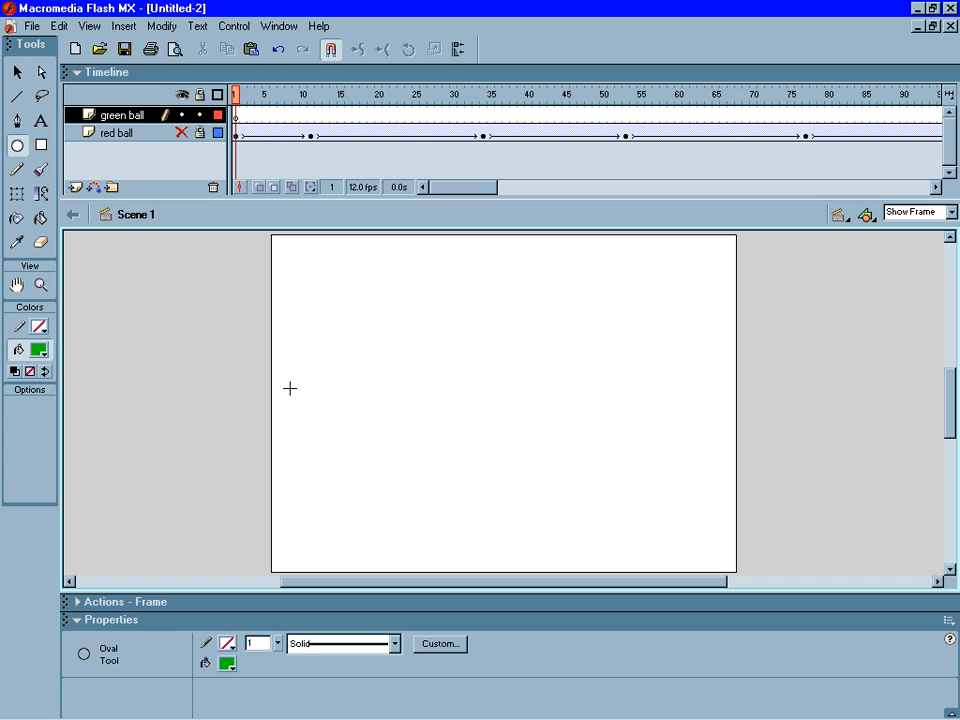
Draw a green circle about 79 pixels in diameter and move it off the stage to about X -166, Y 62
left_click_drag(290, 388, 357, 437)
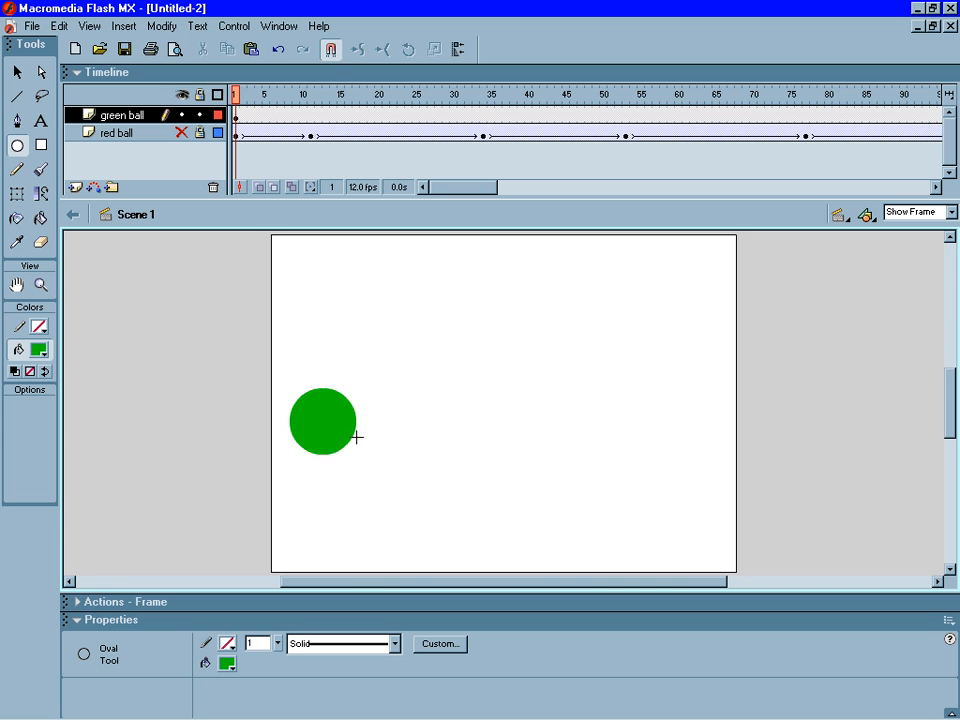
left_click(17, 72)
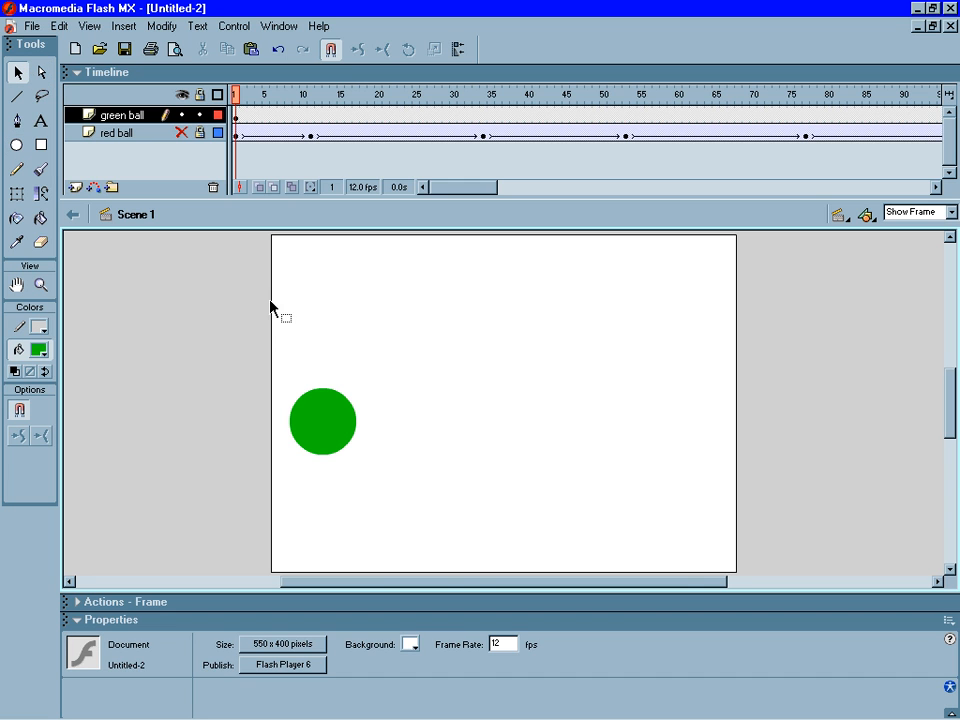
mouse_move(332, 432)
left_mouse_down()
mouse_move(296, 420)
mouse_move(172, 333)
left_mouse_up()
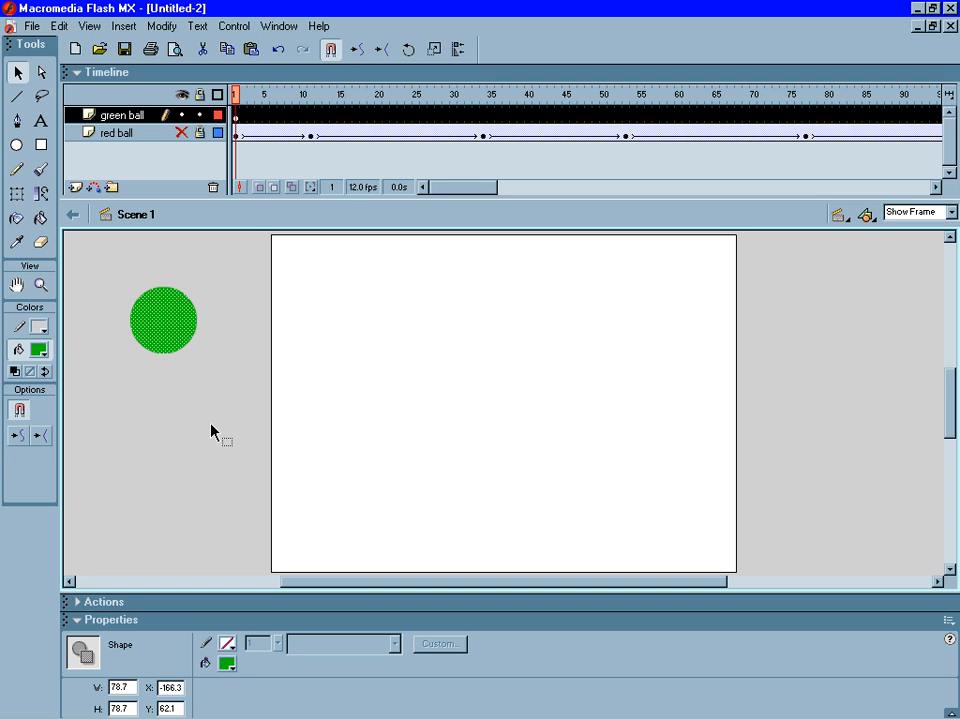
Insert keyframes at frames 15 and 30 of the green ball layer
left_click(384, 116)
right_click(384, 116)
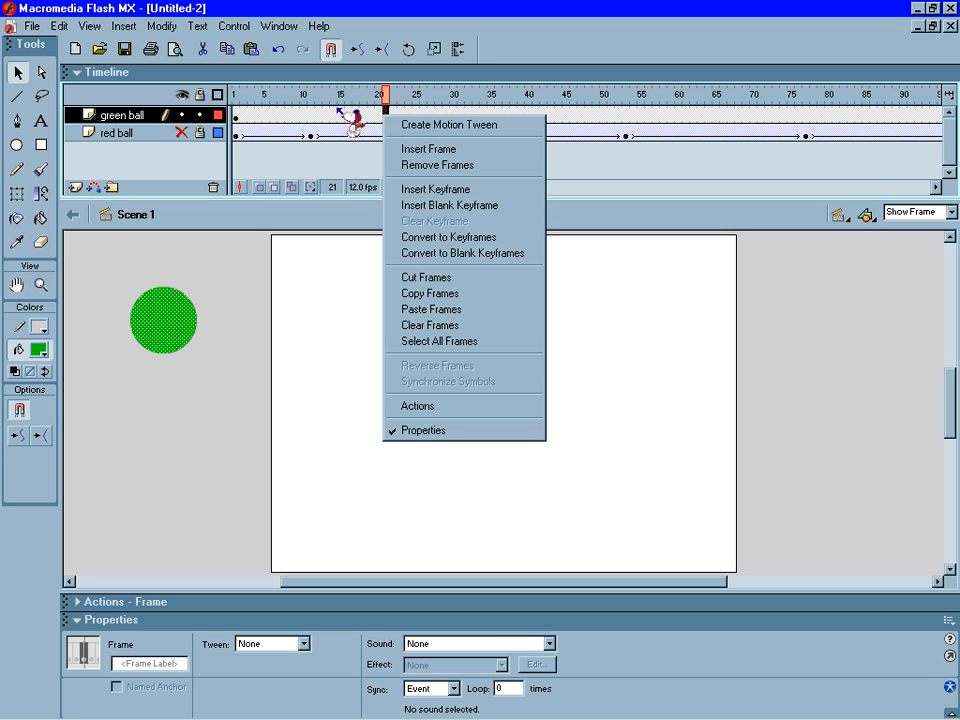
left_click(341, 115)
right_click(341, 115)
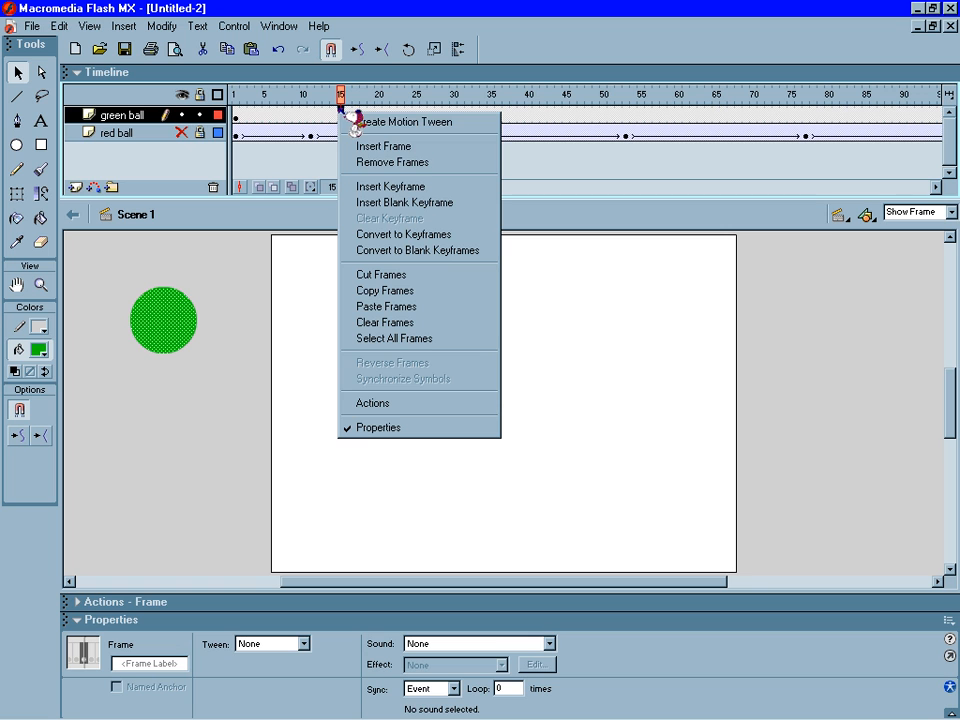
left_click(381, 188)
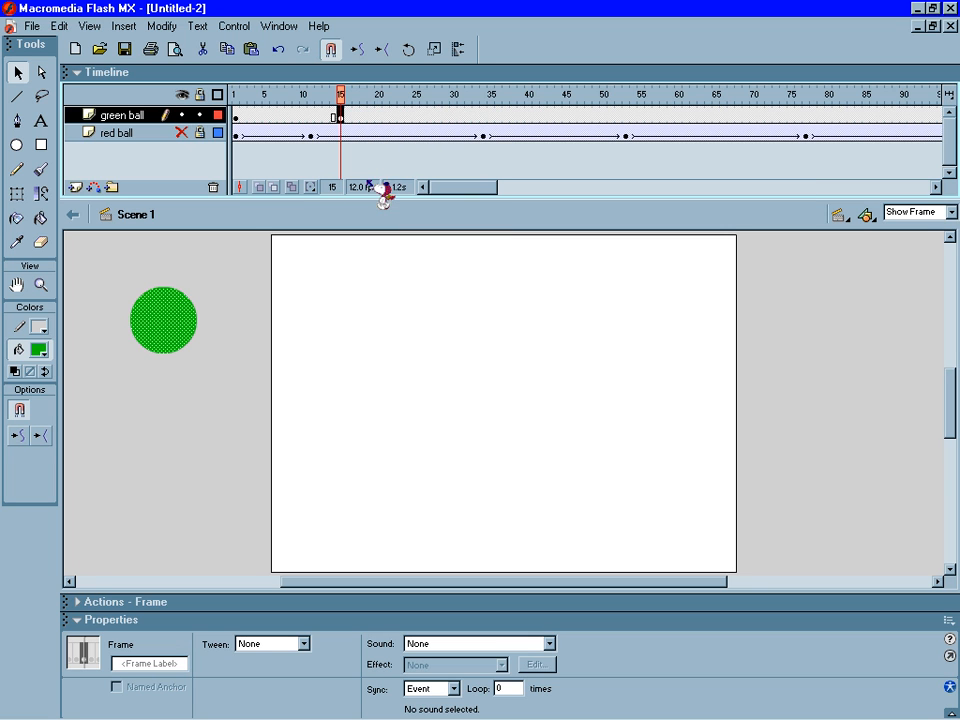
right_click(455, 118)
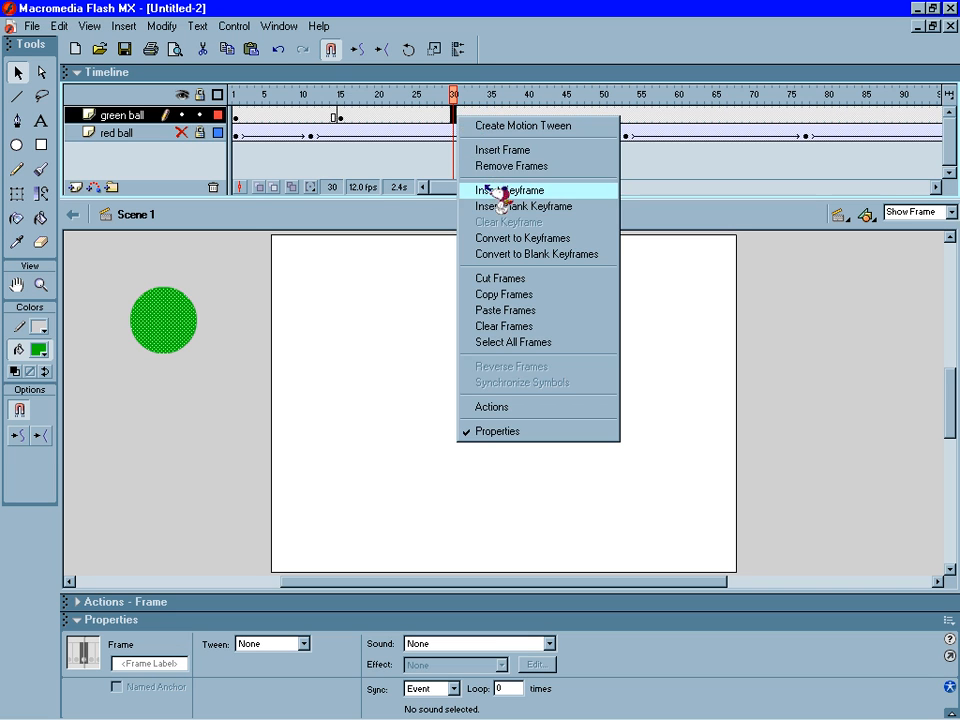
left_click(499, 191)
Insert keyframes at frames 45, 60 and 76 of the green ball layer
left_click(566, 116)
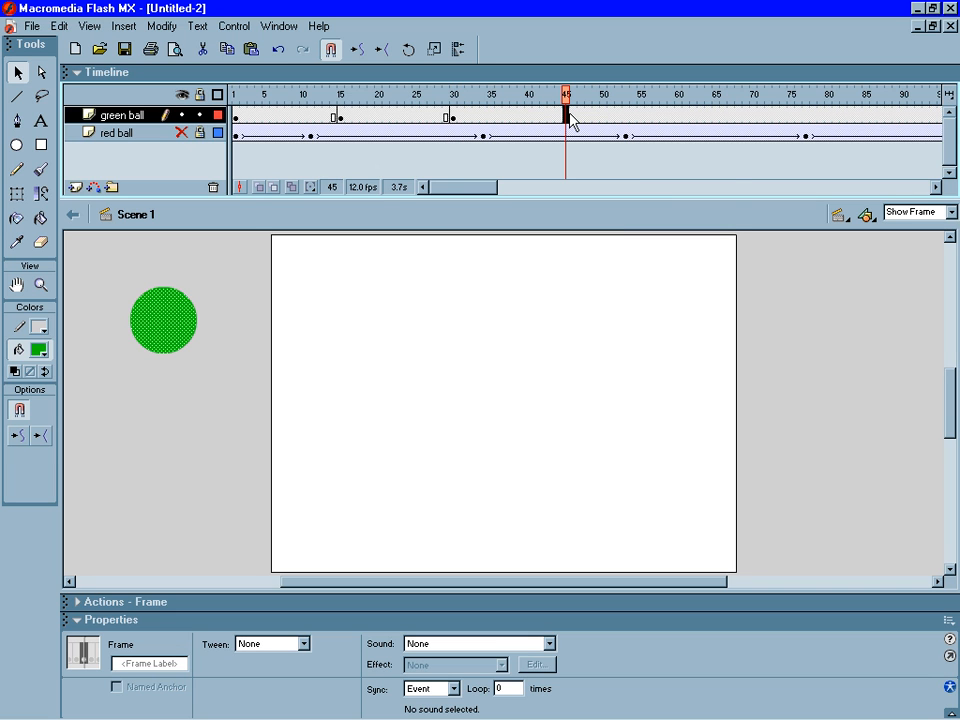
right_click(568, 116)
left_click(603, 190)
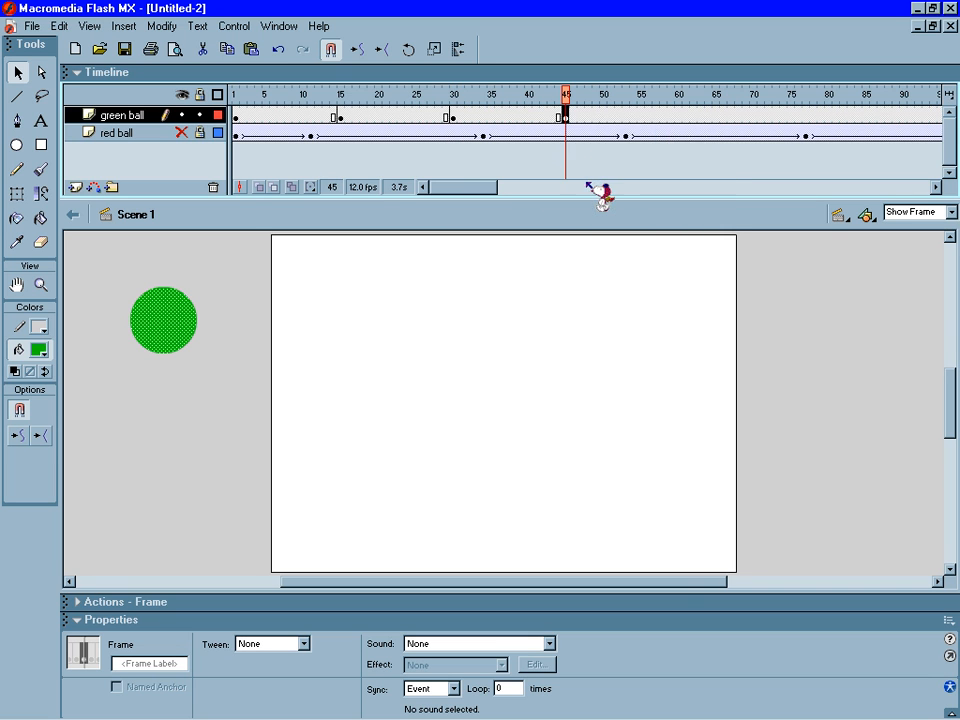
left_click(679, 115)
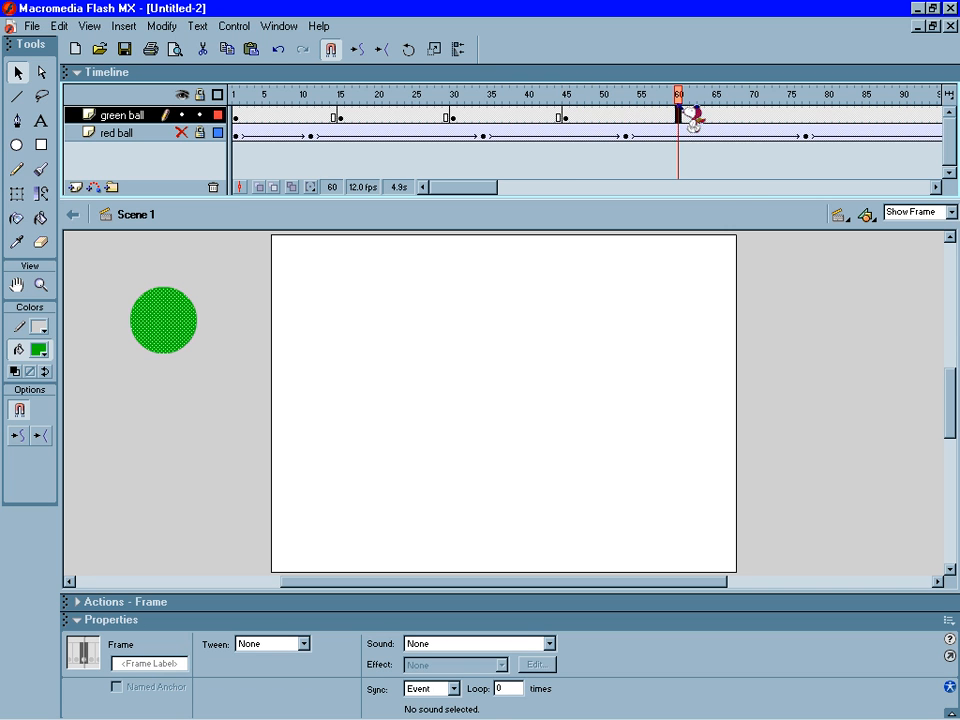
right_click(679, 112)
left_click(704, 184)
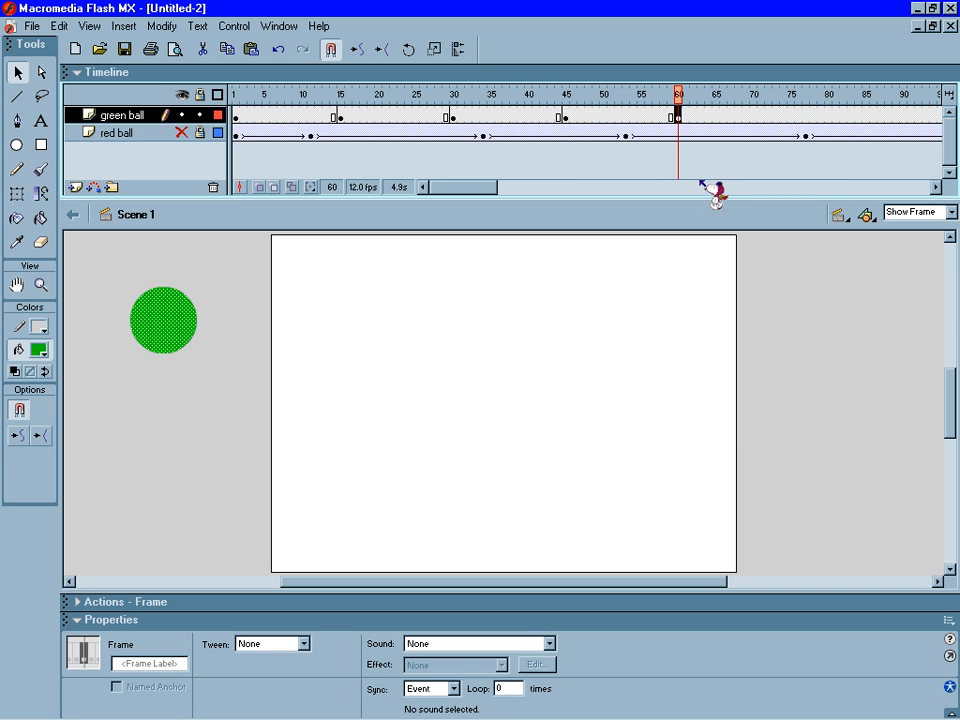
left_click(798, 116)
right_click(798, 116)
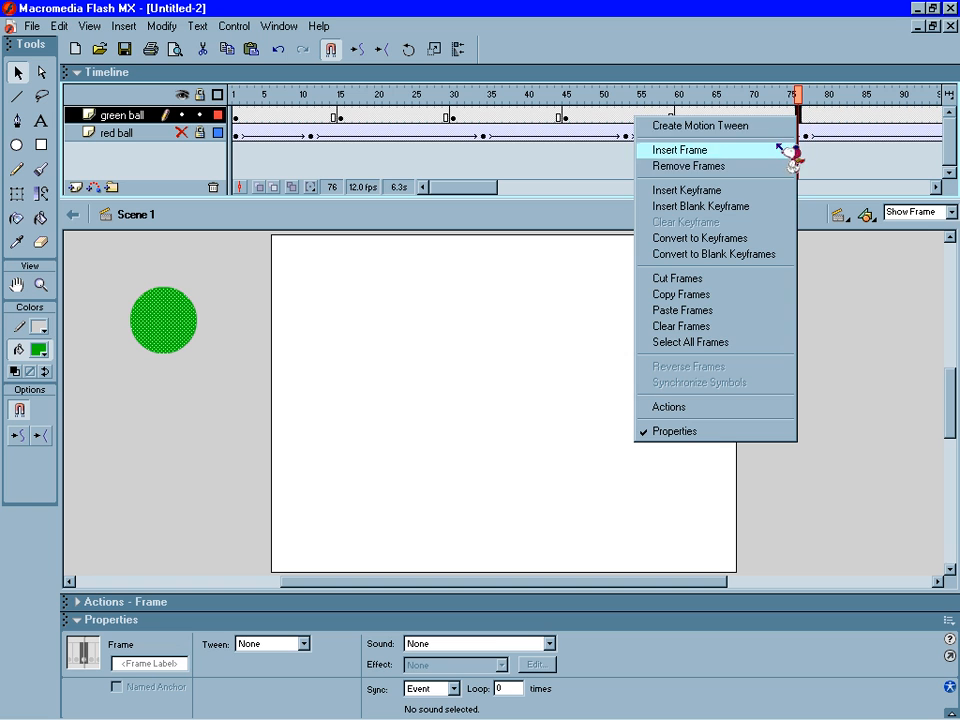
left_click(772, 190)
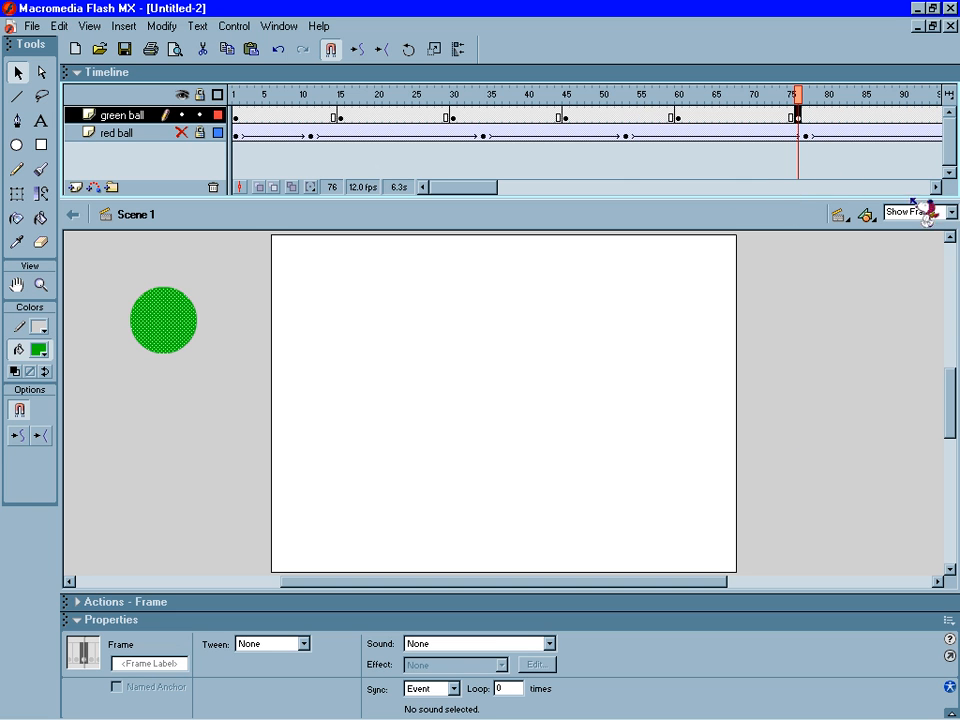
Insert a keyframe at frame 89 of the green ball layer
left_click(937, 187)
left_click(937, 187)
left_click(937, 187)
left_click(937, 187)
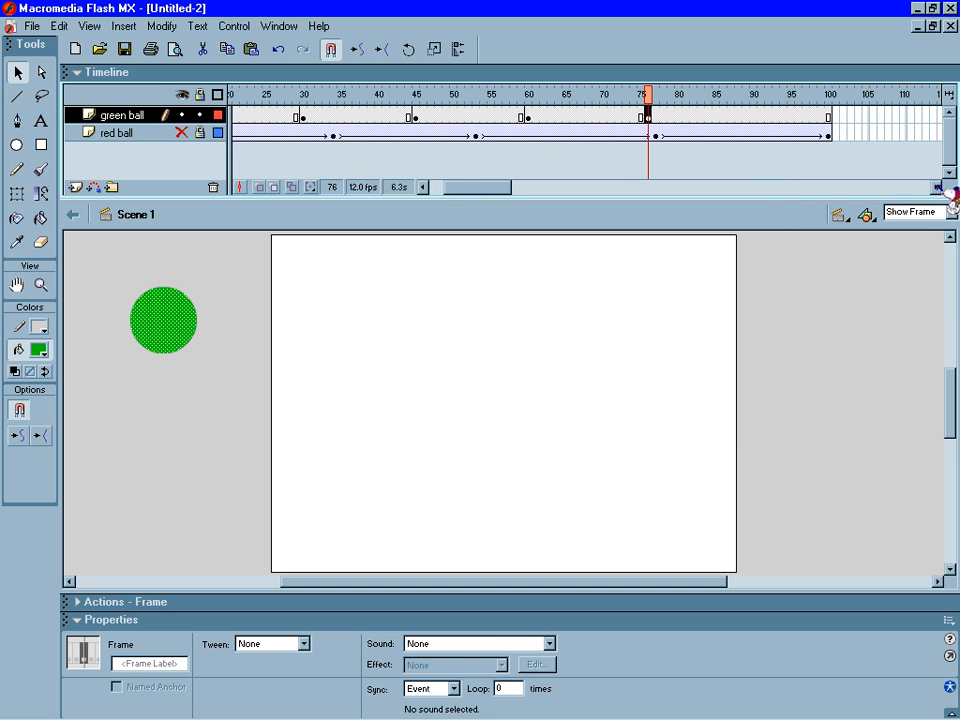
left_click(937, 187)
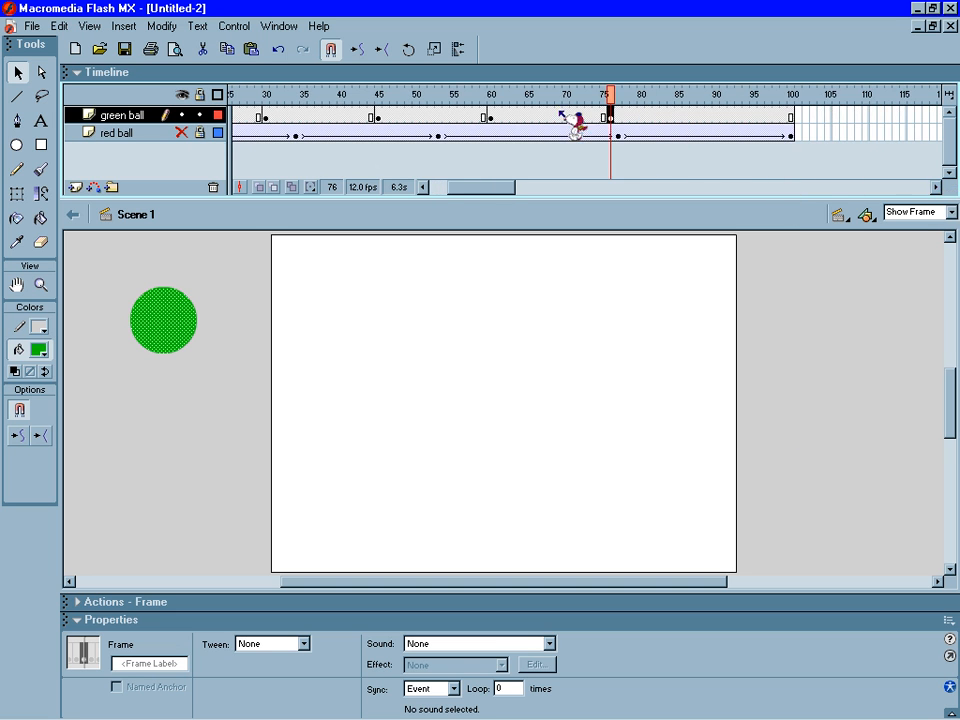
left_click(708, 118)
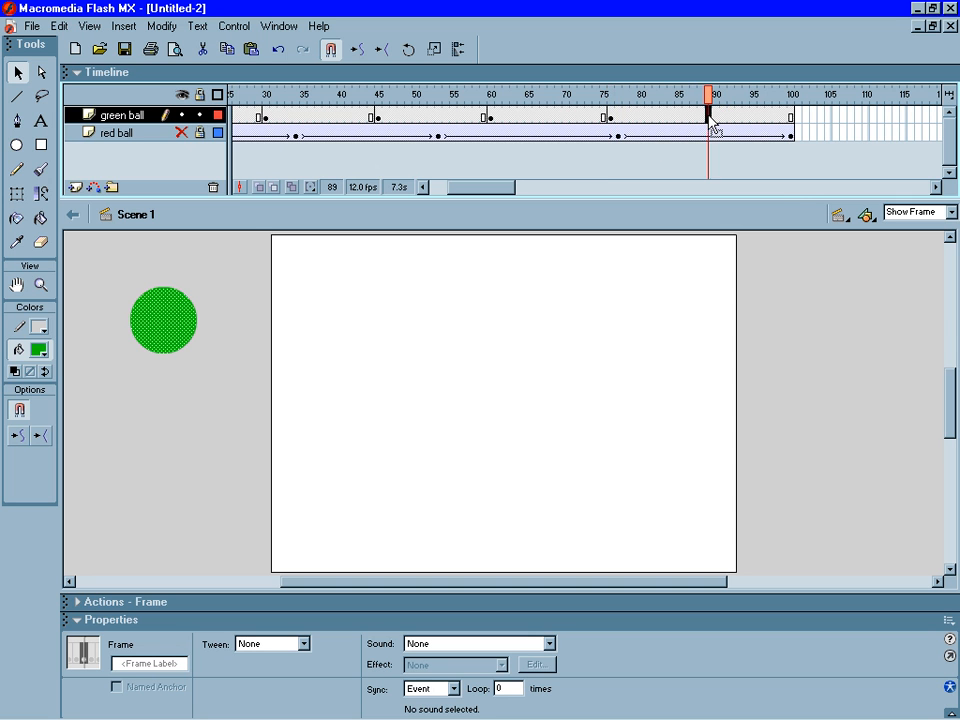
right_click(709, 118)
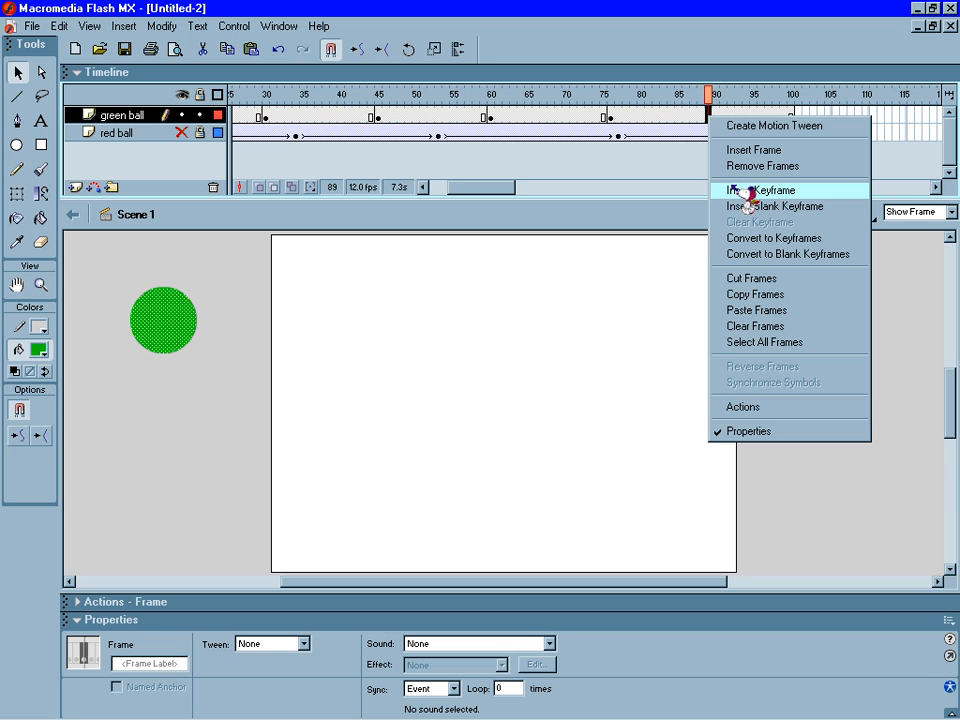
left_click(741, 190)
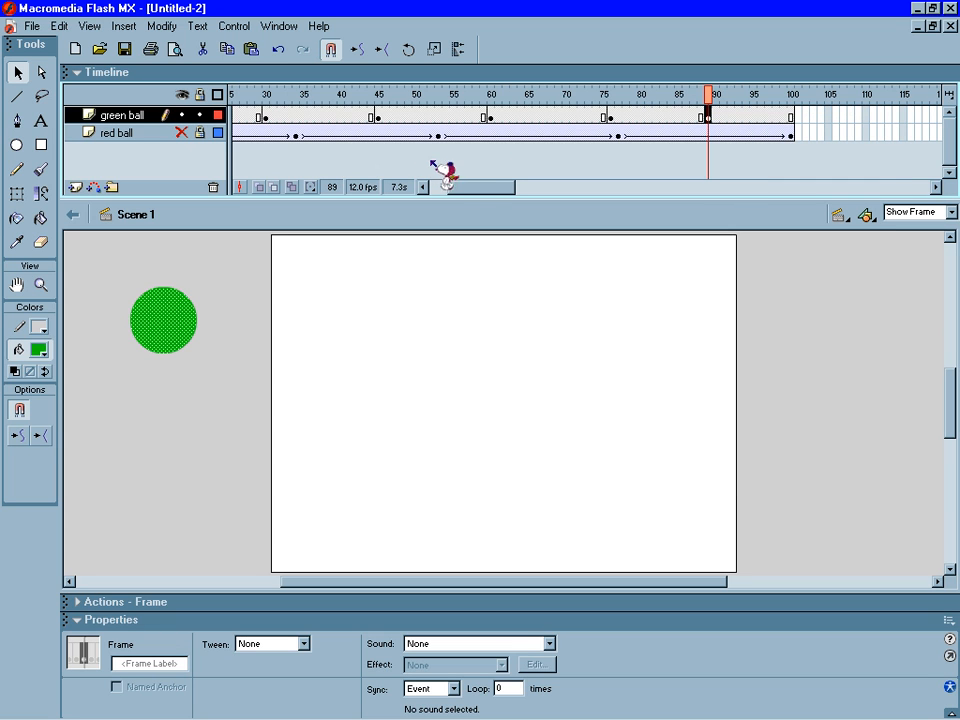
left_click_drag(467, 187, 372, 183)
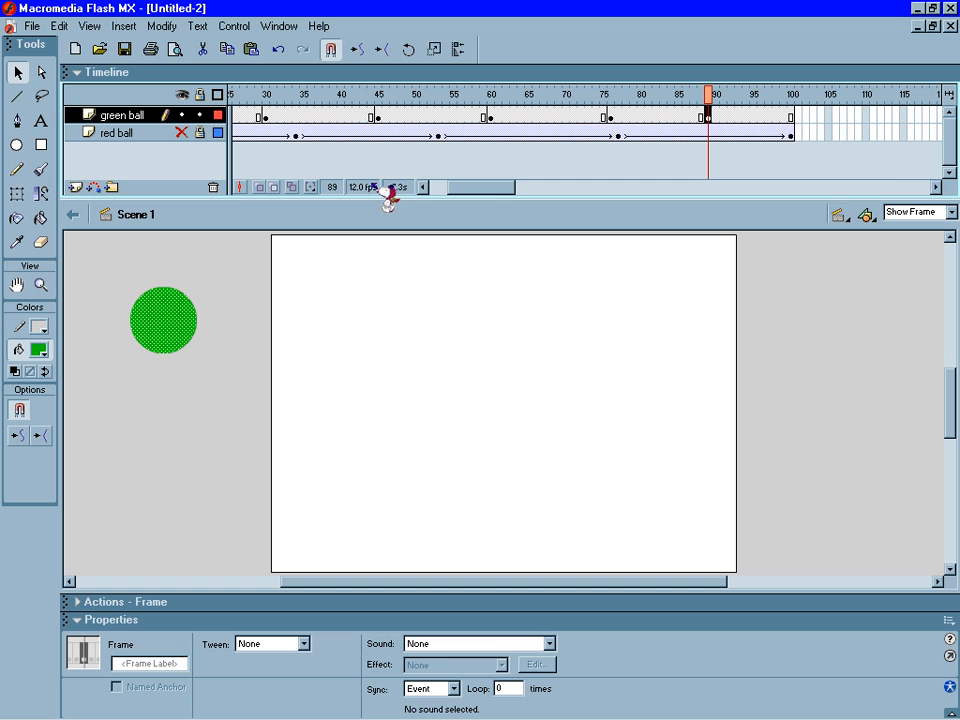
left_click_drag(478, 188, 446, 188)
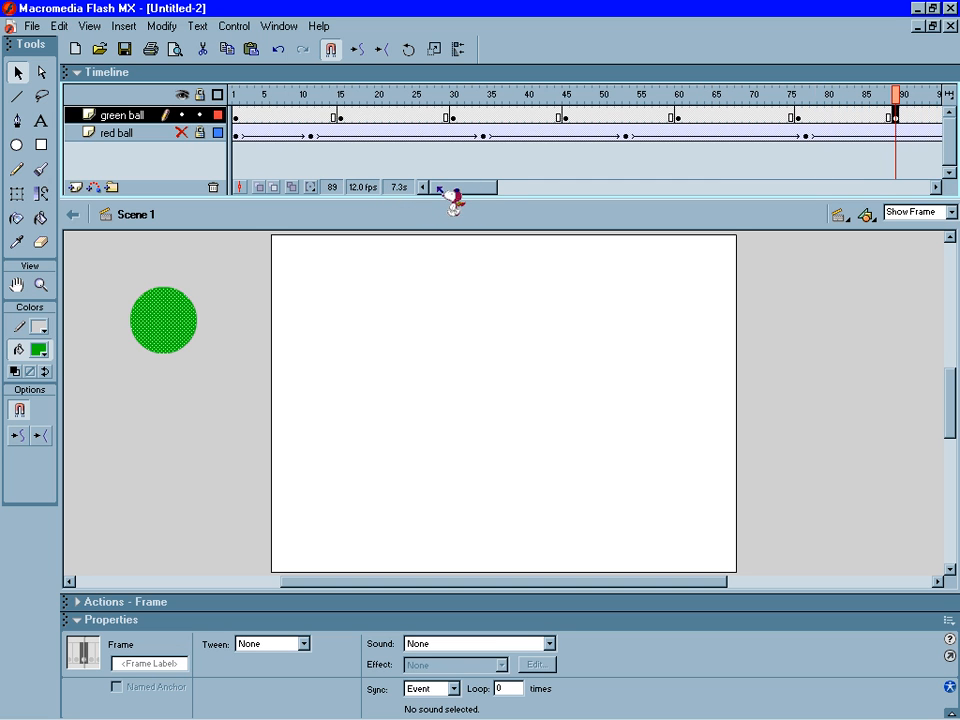
On the green ball layer, move the ball to the stage's upper-left area at frame 15 and to about X 233, Y 147 at frame 30
left_click(340, 117)
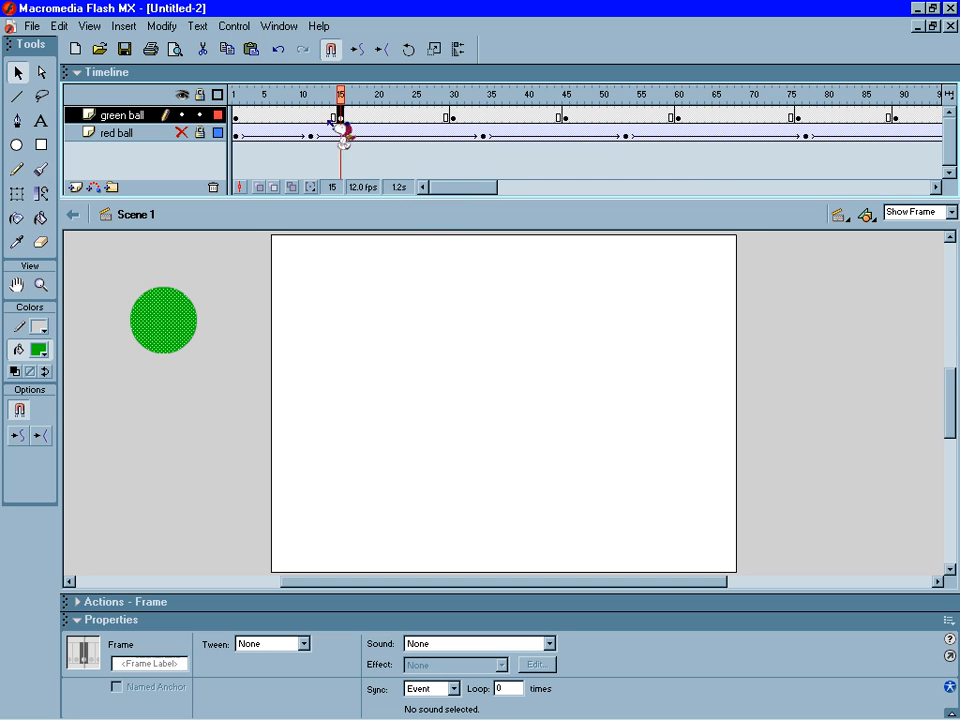
left_click(169, 312)
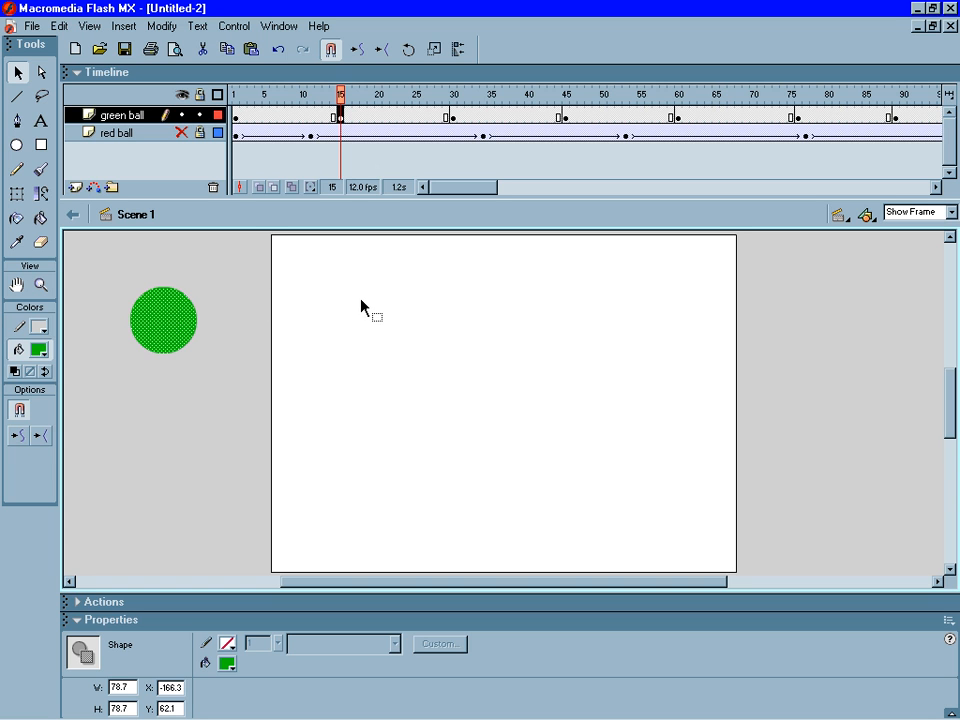
left_click_drag(158, 338, 343, 317)
left_click(453, 118)
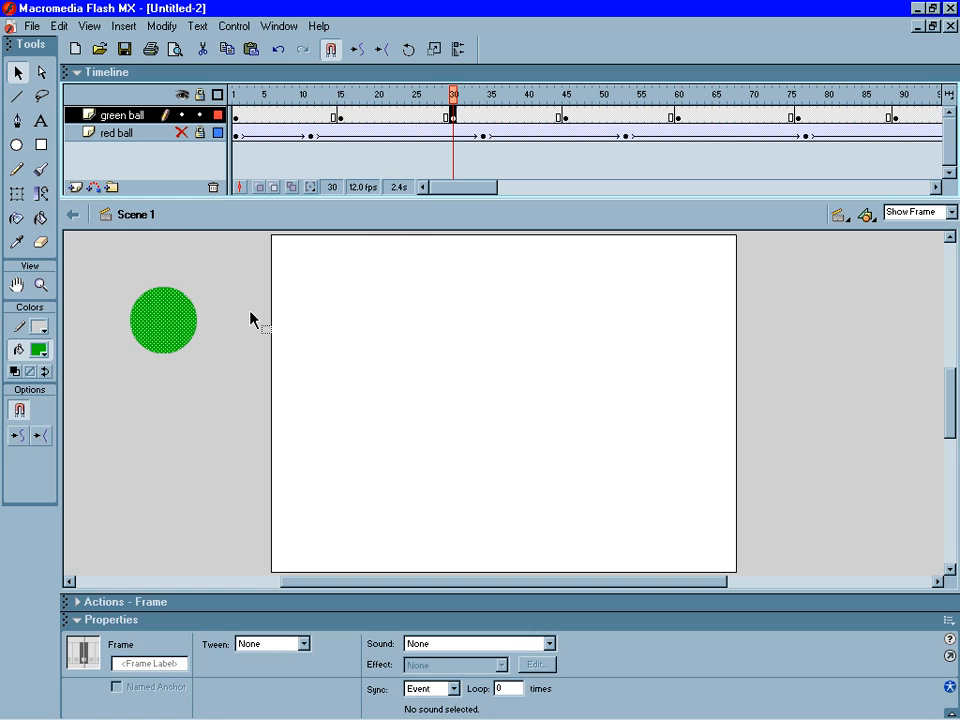
left_click_drag(171, 321, 506, 388)
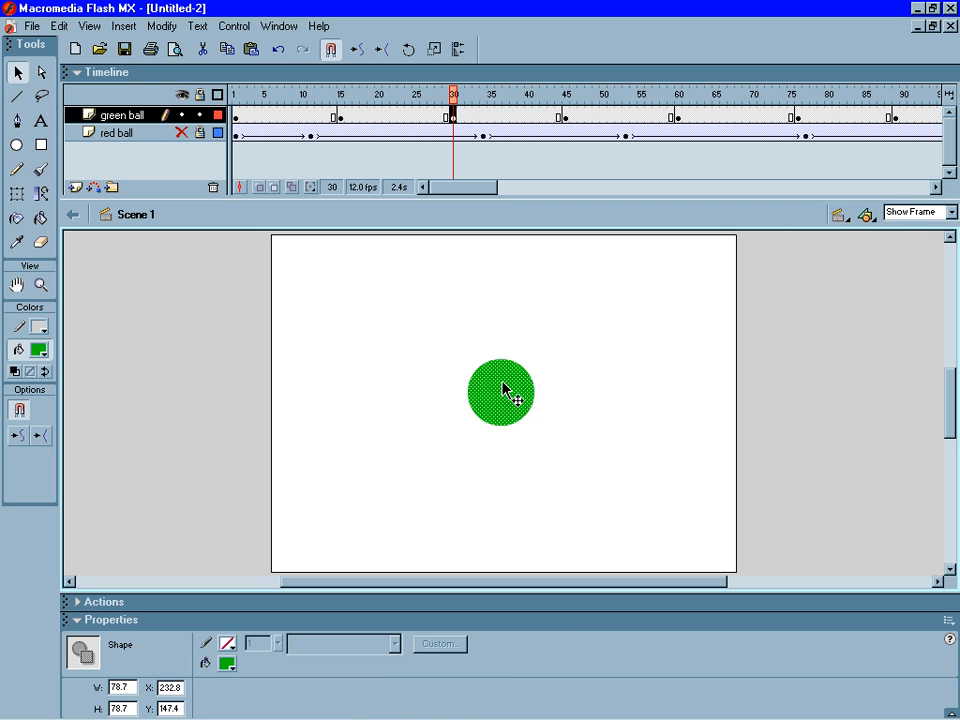
Move the green ball to about X 378, Y 27 at frame 45 and off the stage to about X 572, Y 149 at frame 60
left_click(566, 118)
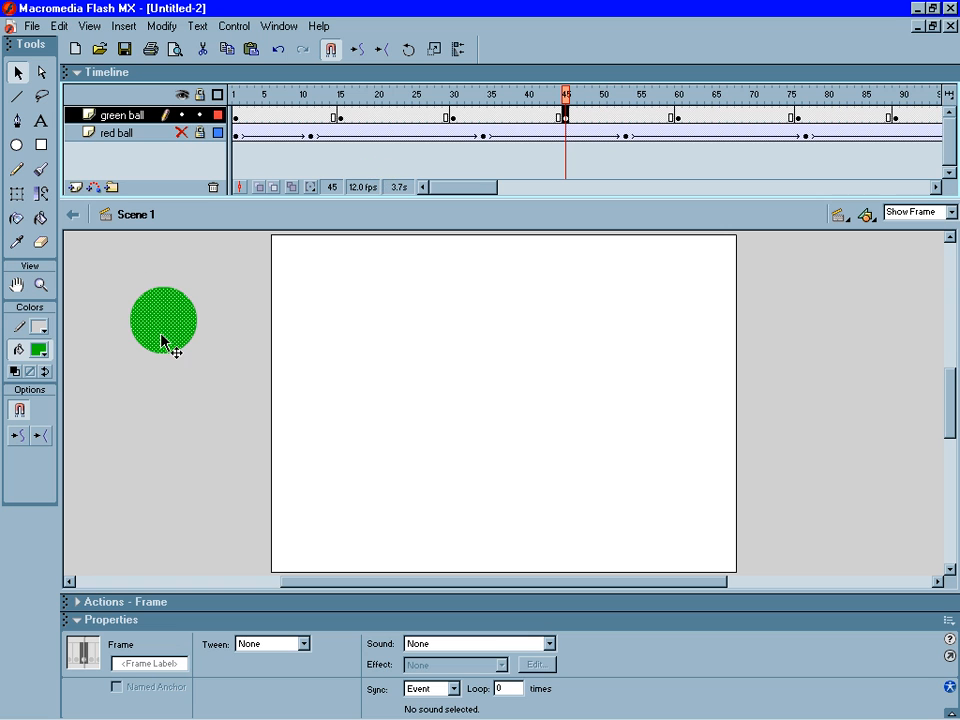
left_click_drag(165, 338, 622, 310)
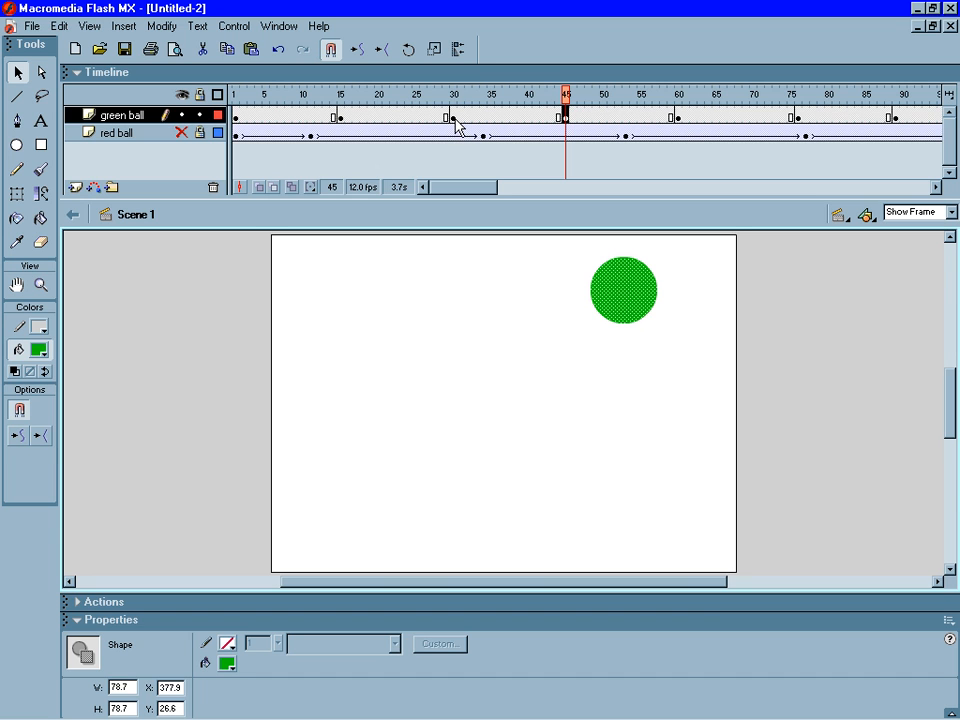
left_click(679, 119)
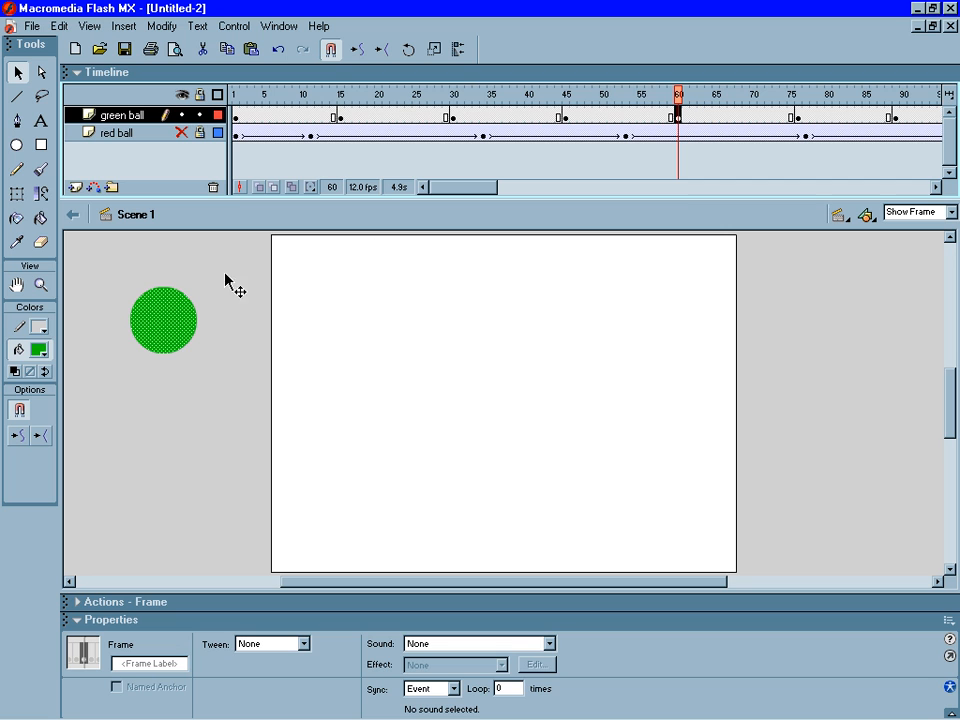
left_click_drag(178, 334, 797, 410)
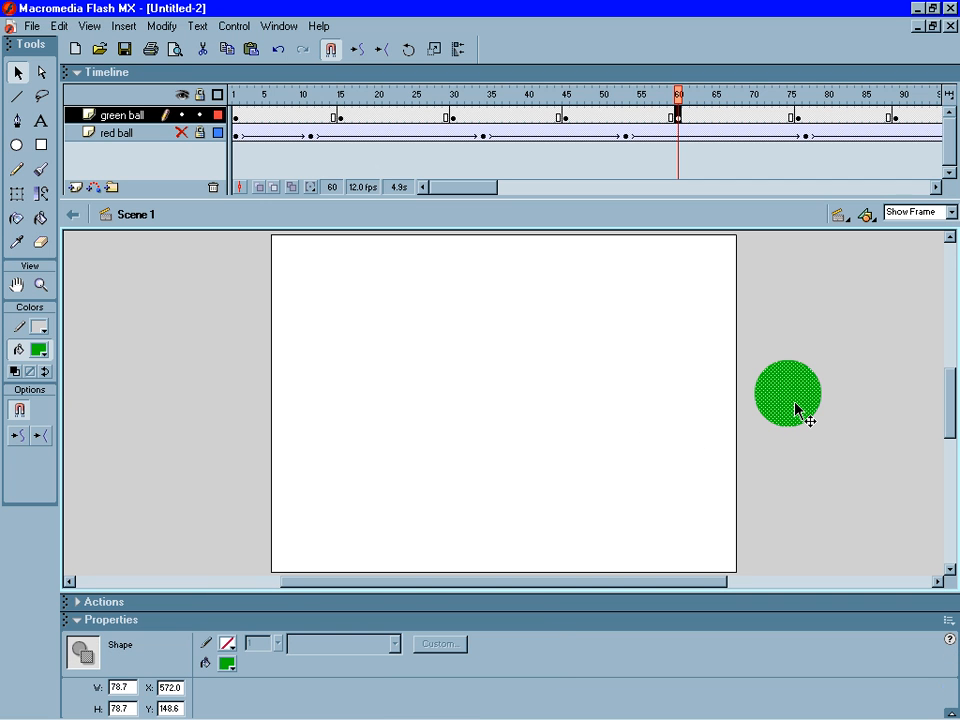
Move the green ball to about X 361, Y 233 at frame 76 and to about X 188, Y 237 at frame 89
left_click(798, 119)
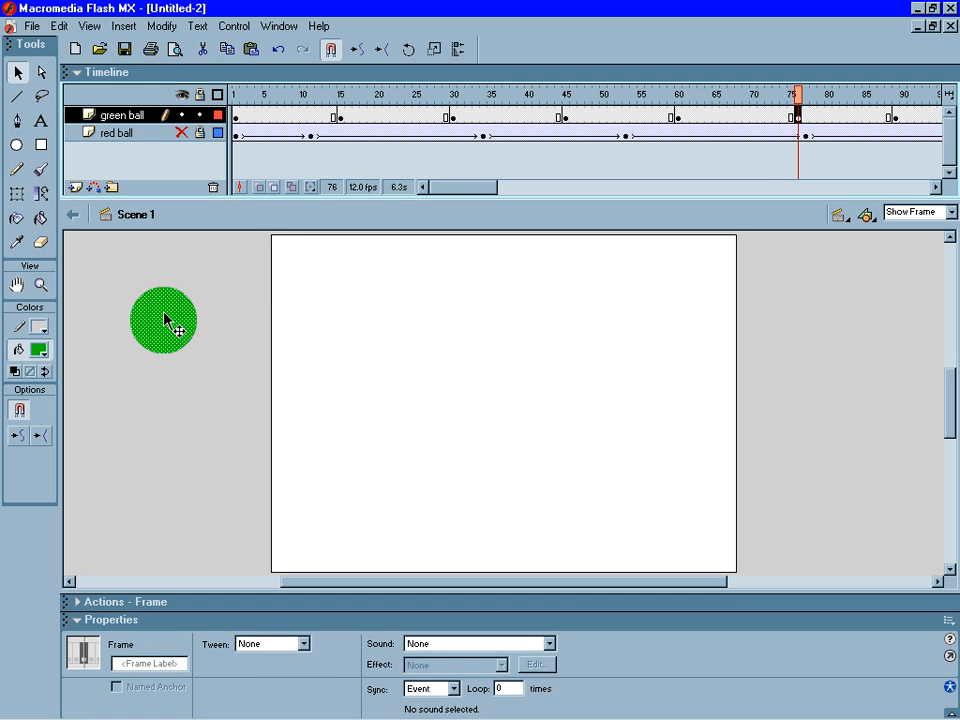
left_click_drag(166, 321, 511, 499)
left_click_drag(612, 465, 612, 465)
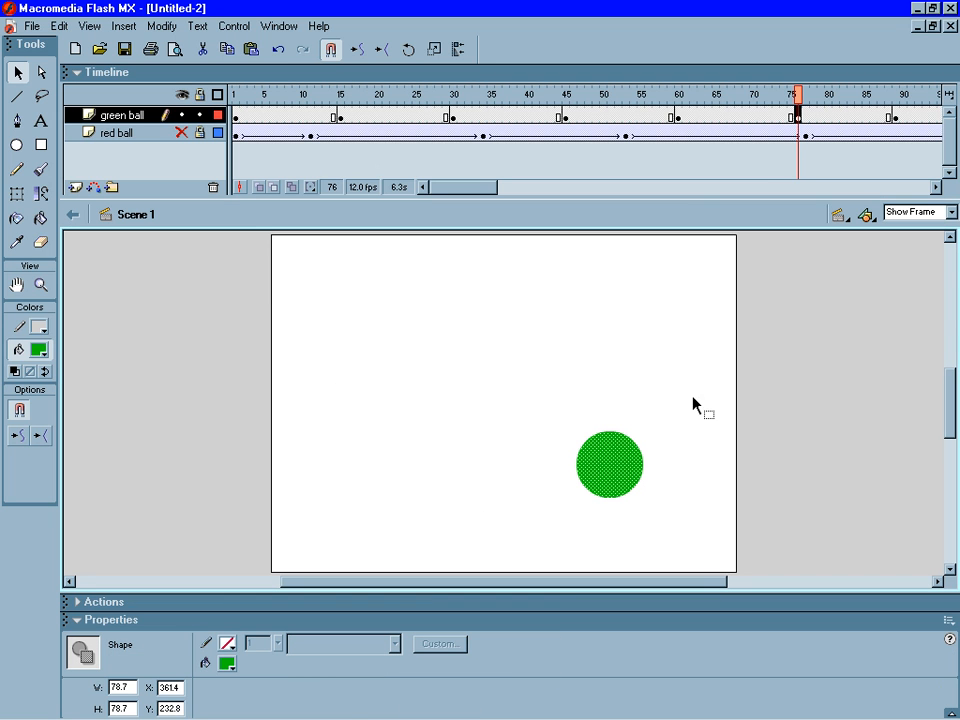
left_click(940, 189)
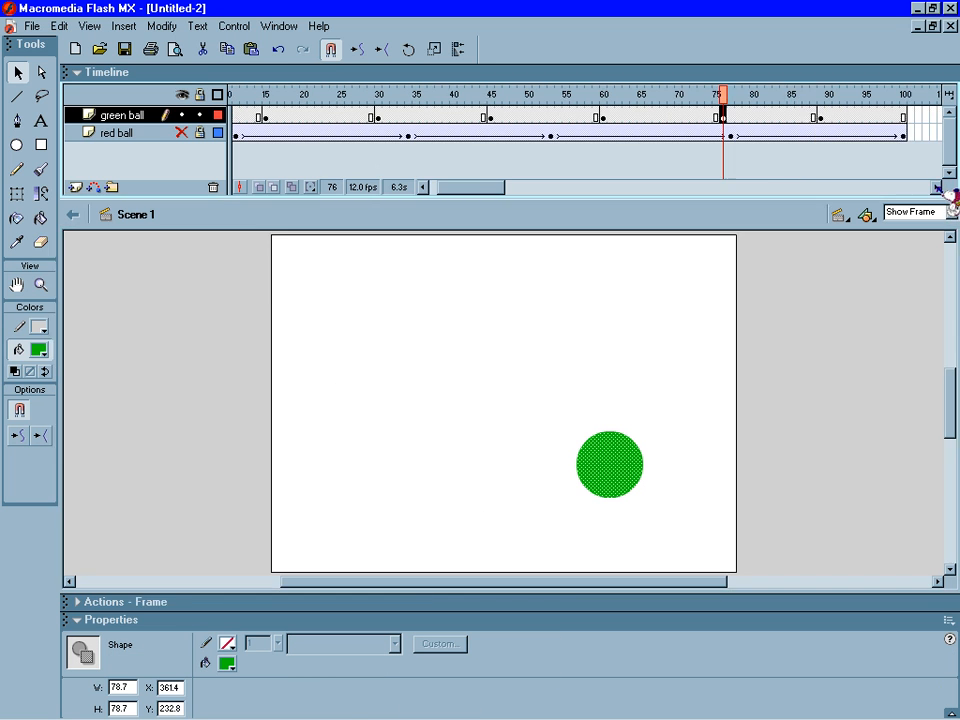
left_click(938, 187)
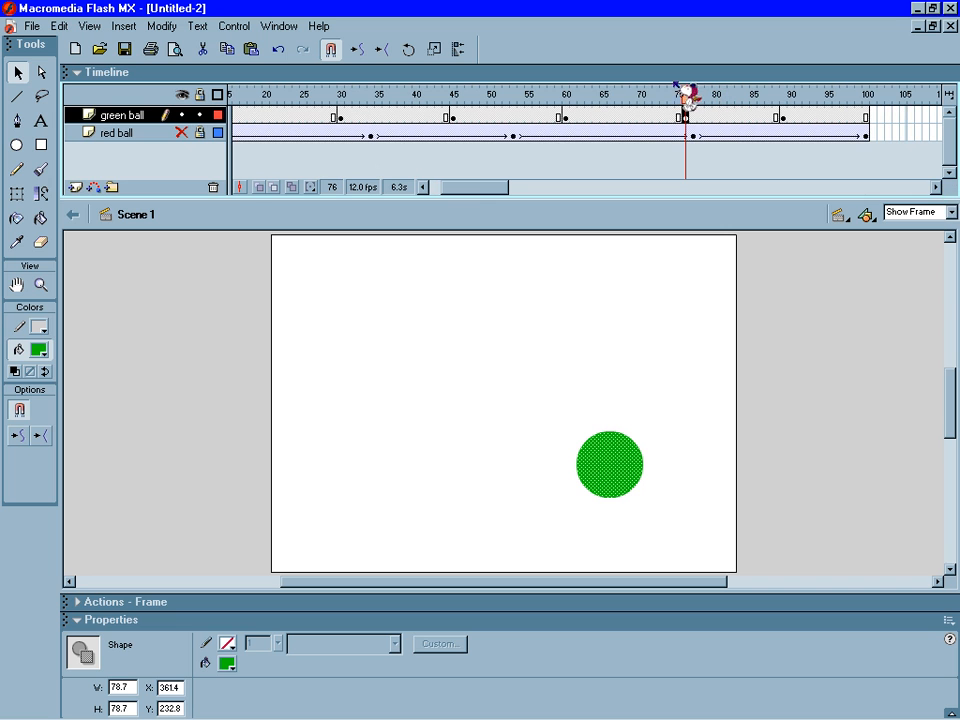
left_click(782, 118)
left_click_drag(171, 332, 468, 482)
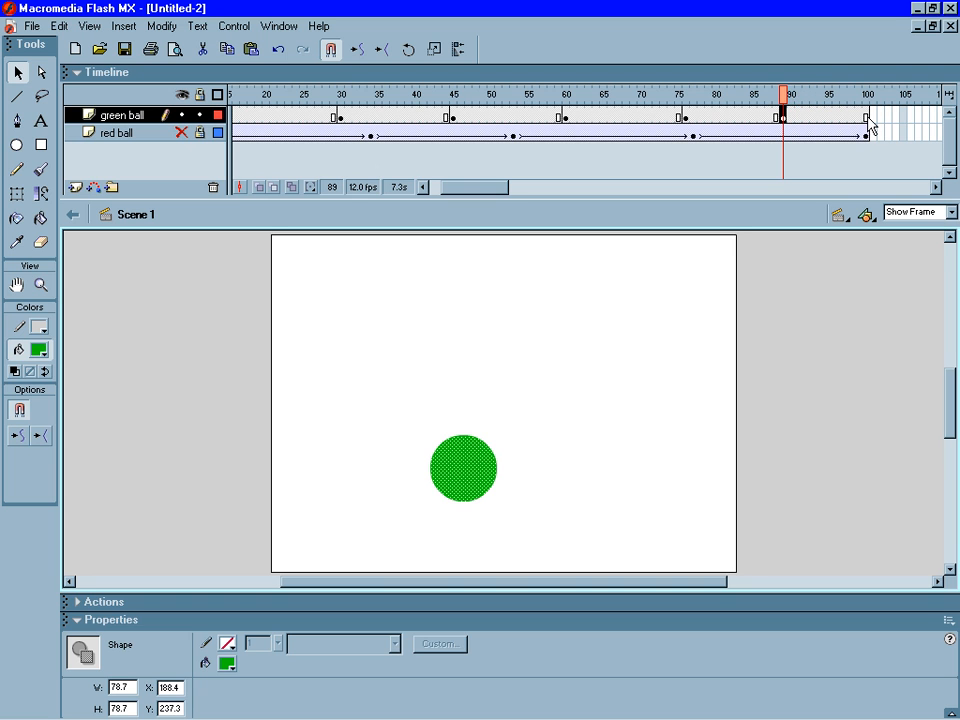
Create motion tweens on the green ball layer for the spans from frame 1 to 15, 15 to 30 and 30 to 45
left_click_drag(785, 92, 146, 96)
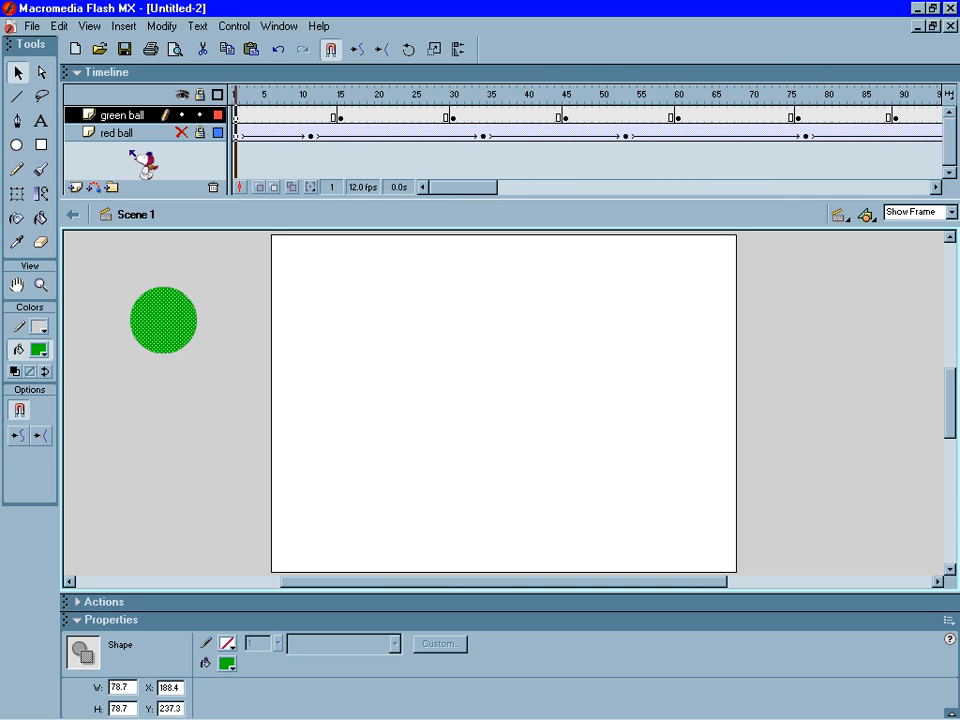
right_click(281, 116)
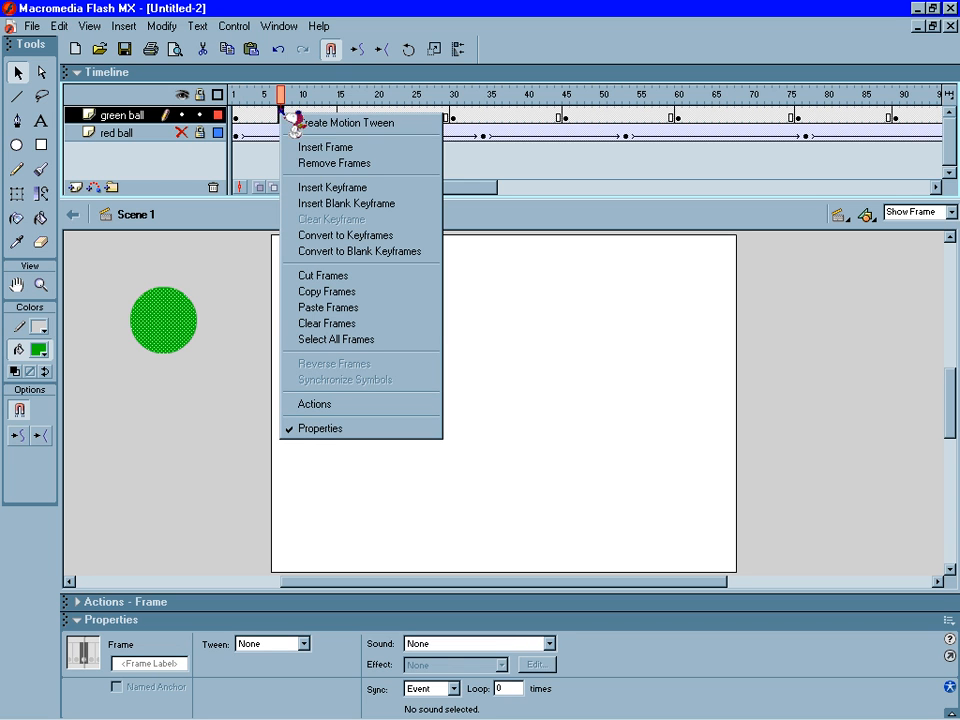
left_click(351, 124)
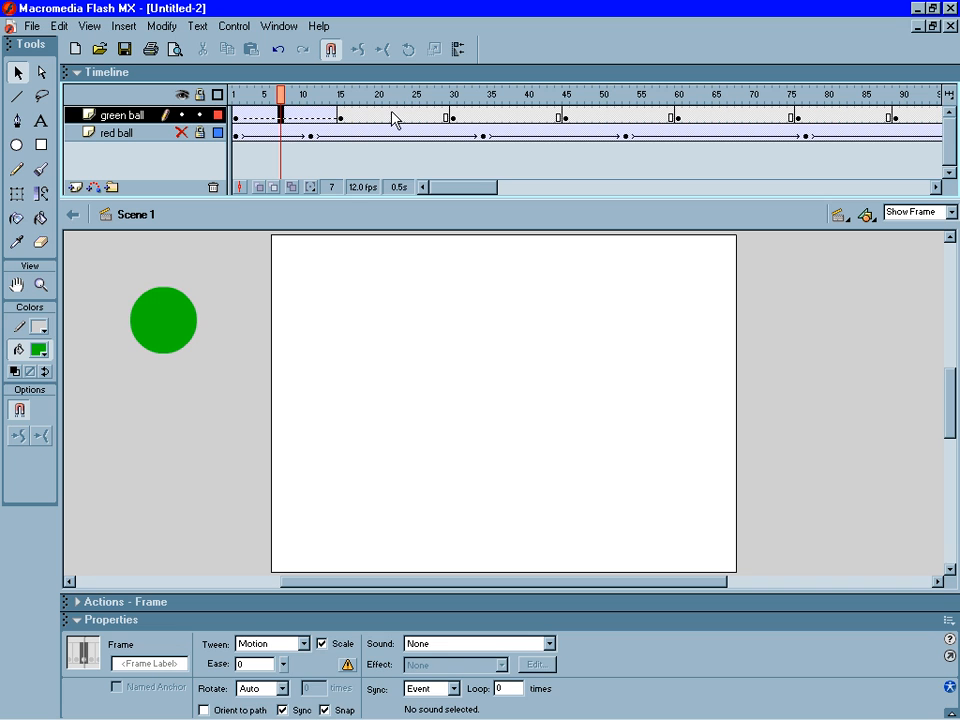
right_click(393, 117)
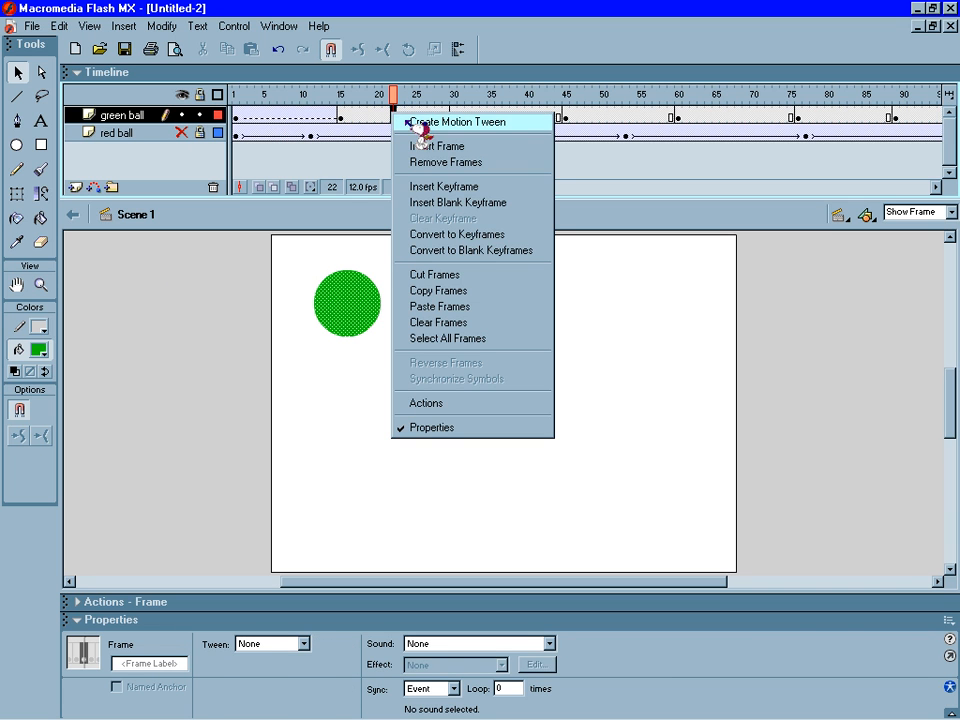
left_click(457, 122)
right_click(514, 117)
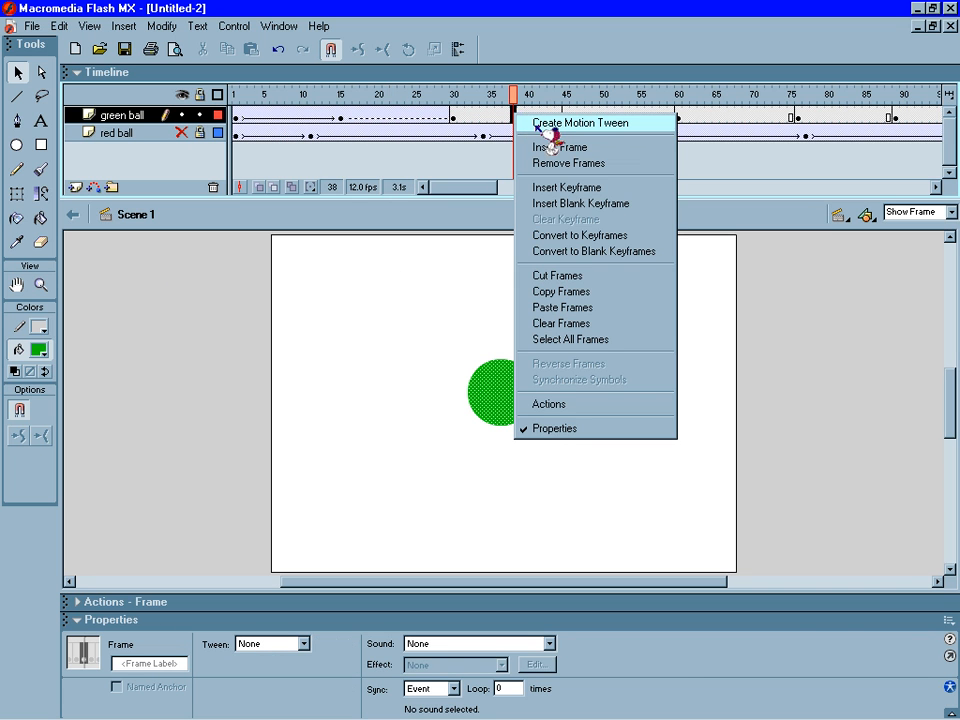
left_click(545, 62)
Create motion tweens on the green ball layer for the spans from frame 45 to 60 and 60 to 76
right_click(597, 117)
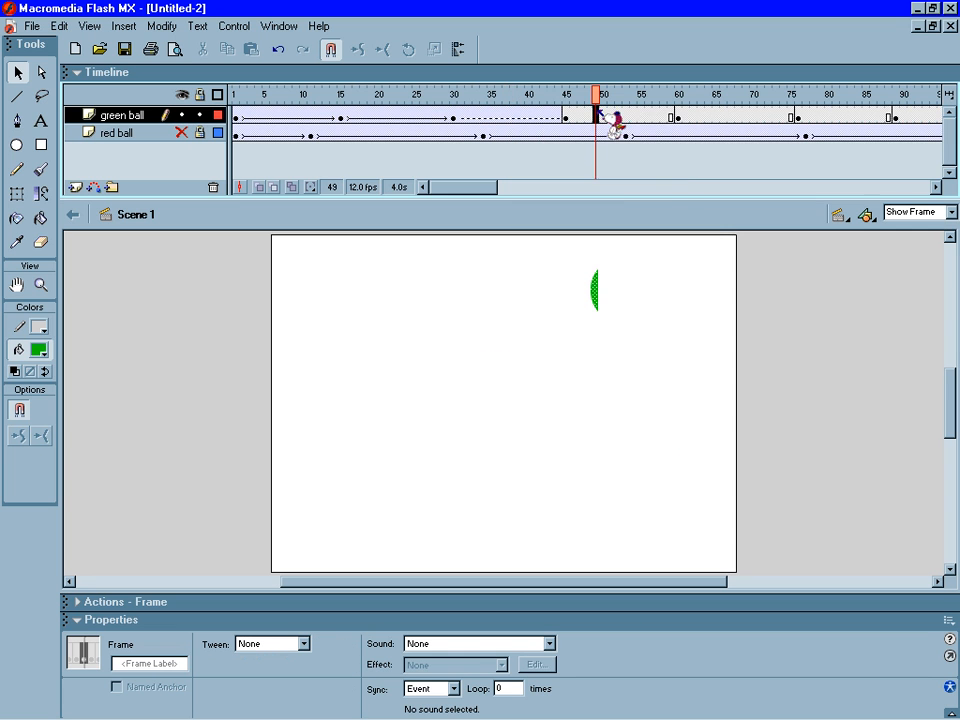
left_click(636, 63)
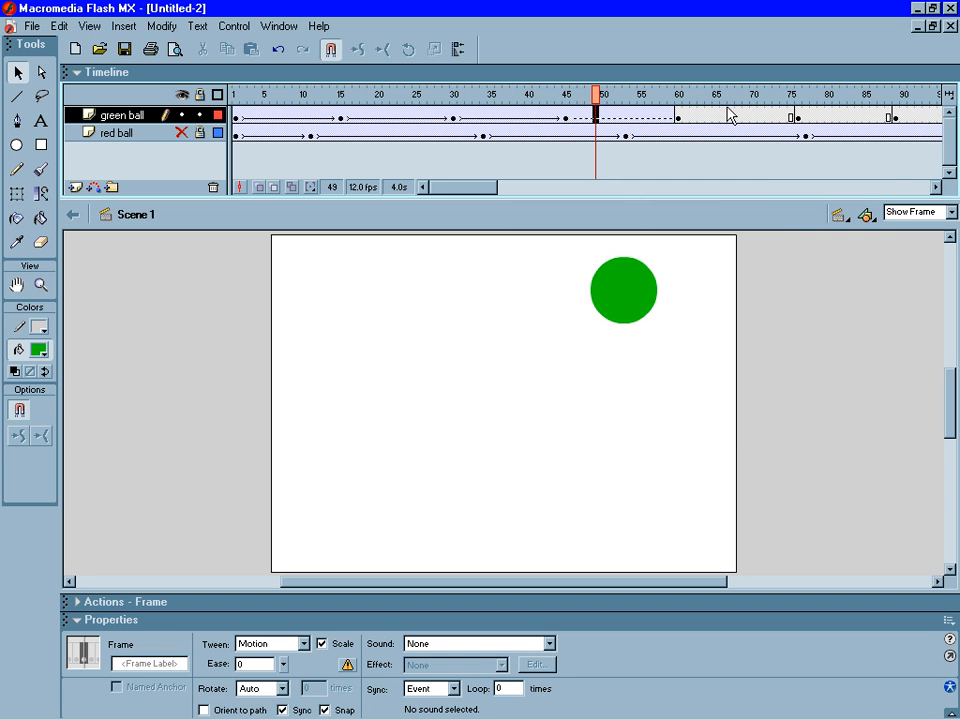
right_click(731, 118)
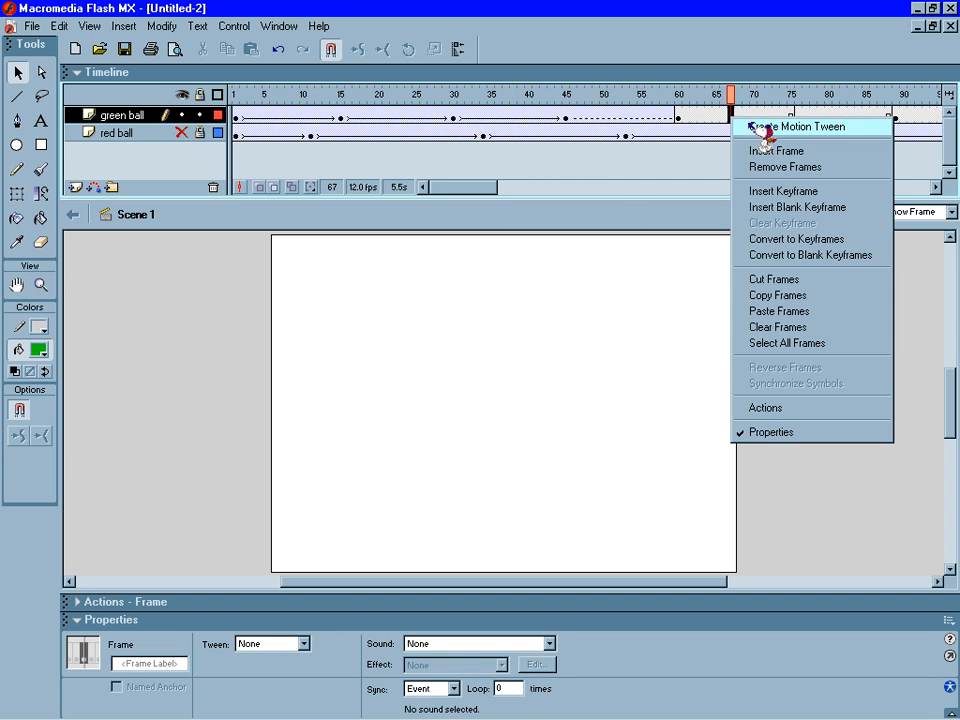
left_click(750, 122)
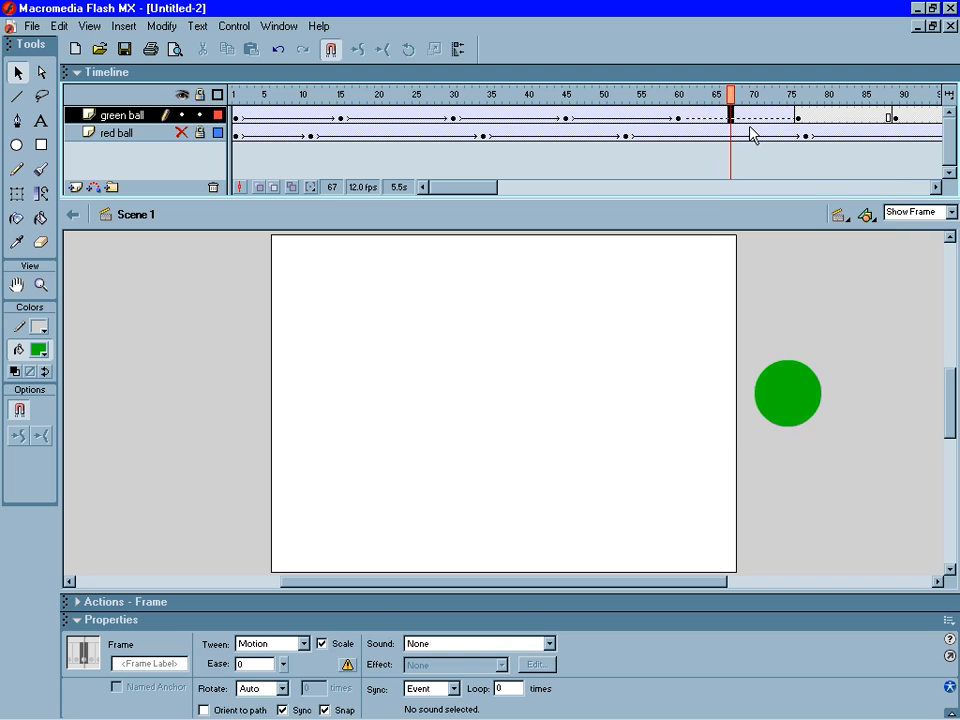
Create motion tweens on the green ball layer for the spans from frame 76 to 89 and 89 to 100
left_click(937, 187)
left_click(937, 187)
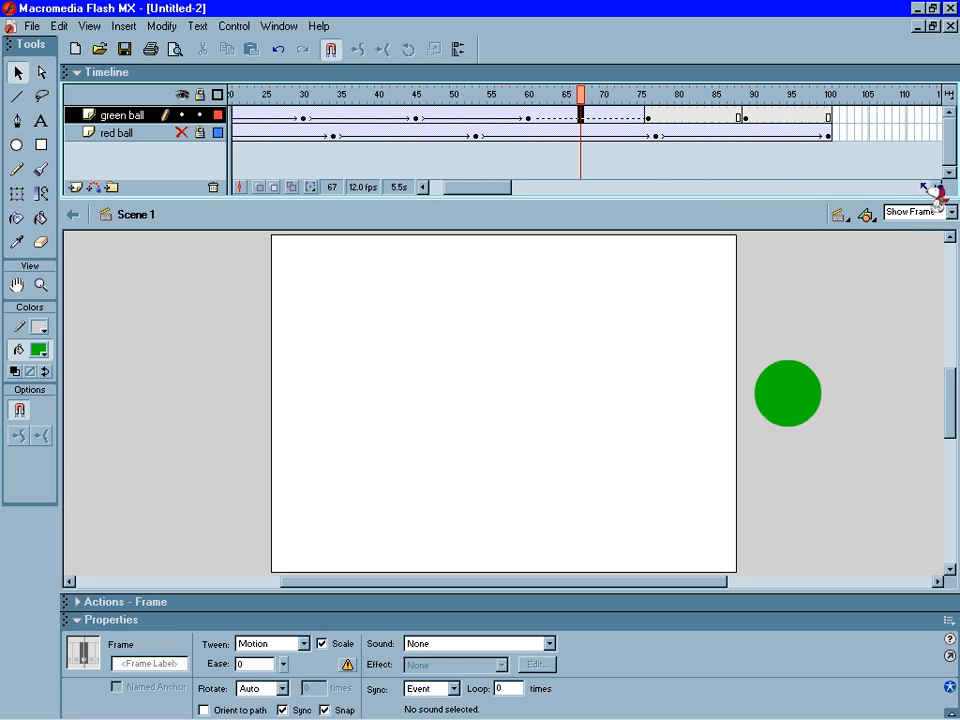
left_click(708, 120)
right_click(709, 119)
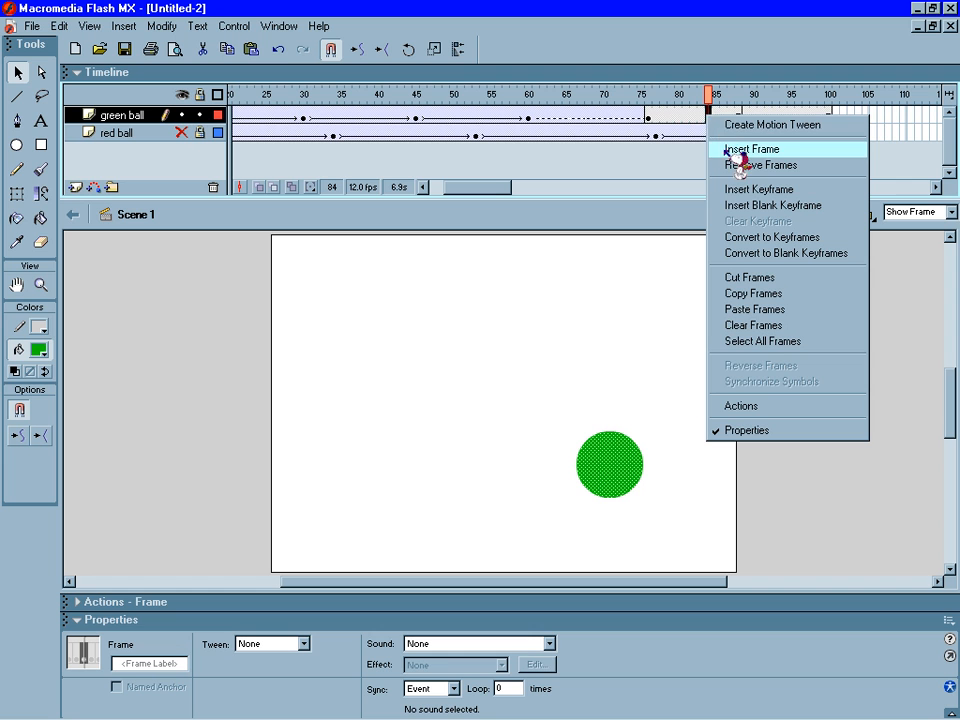
left_click(735, 125)
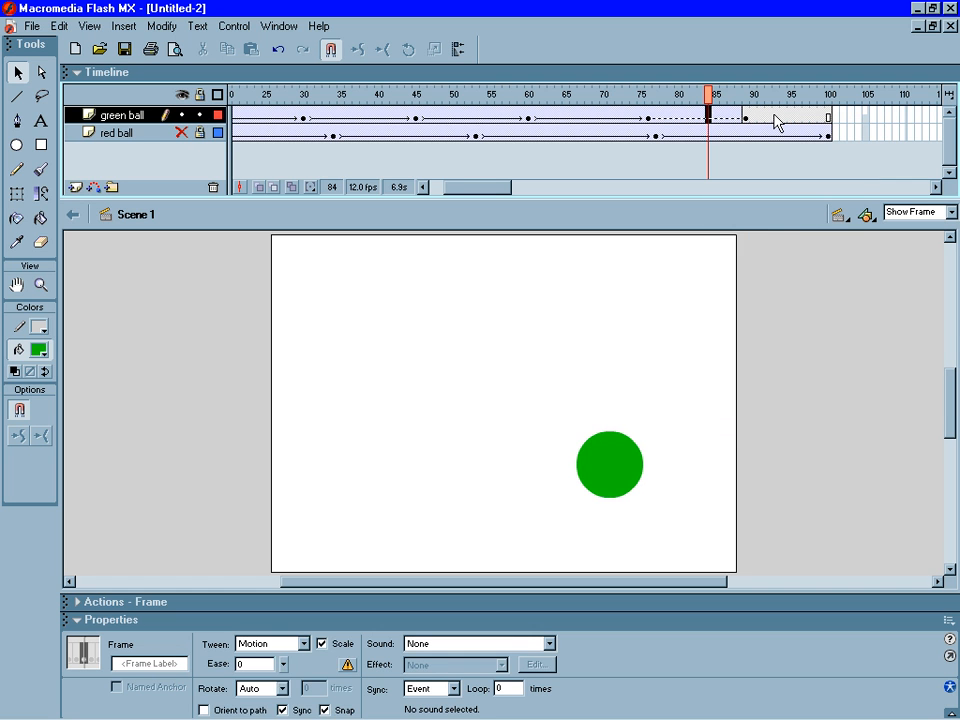
left_click(777, 120)
right_click(778, 119)
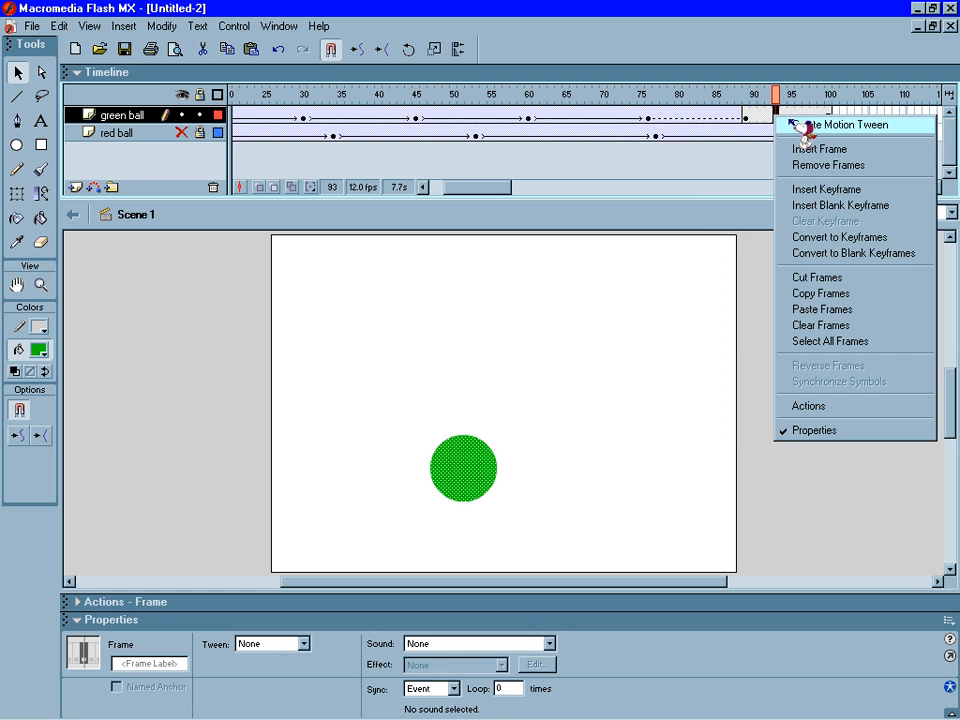
left_click(800, 125)
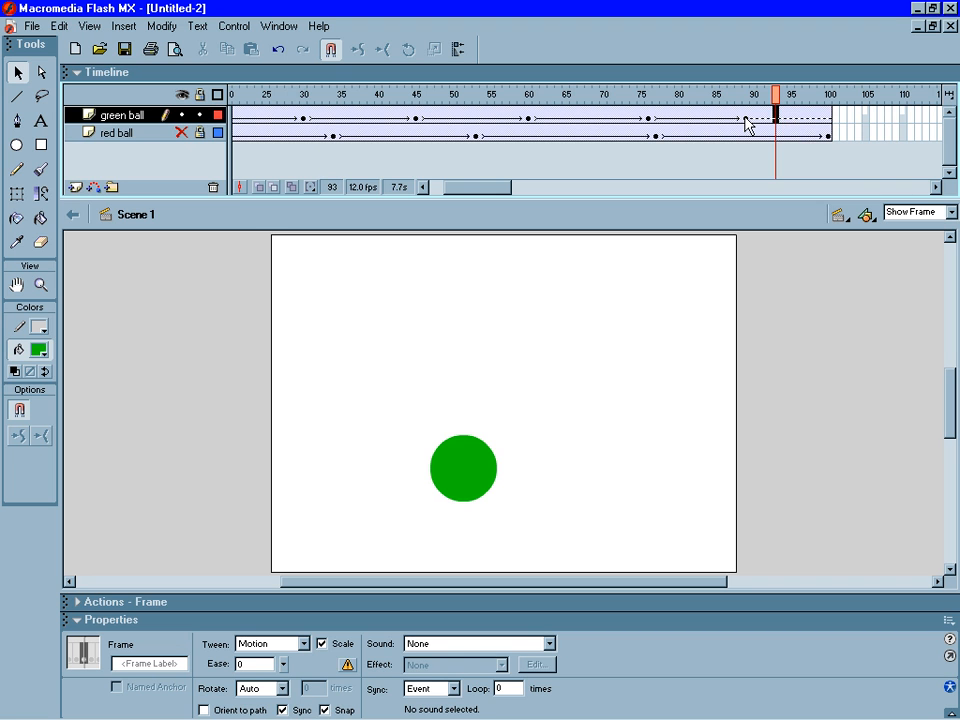
Copy the green ball keyframe from frame 89 to frame 100 and move the ball there to the stage's left edge, about X -33, Y 213
left_click(745, 118)
right_click(746, 119)
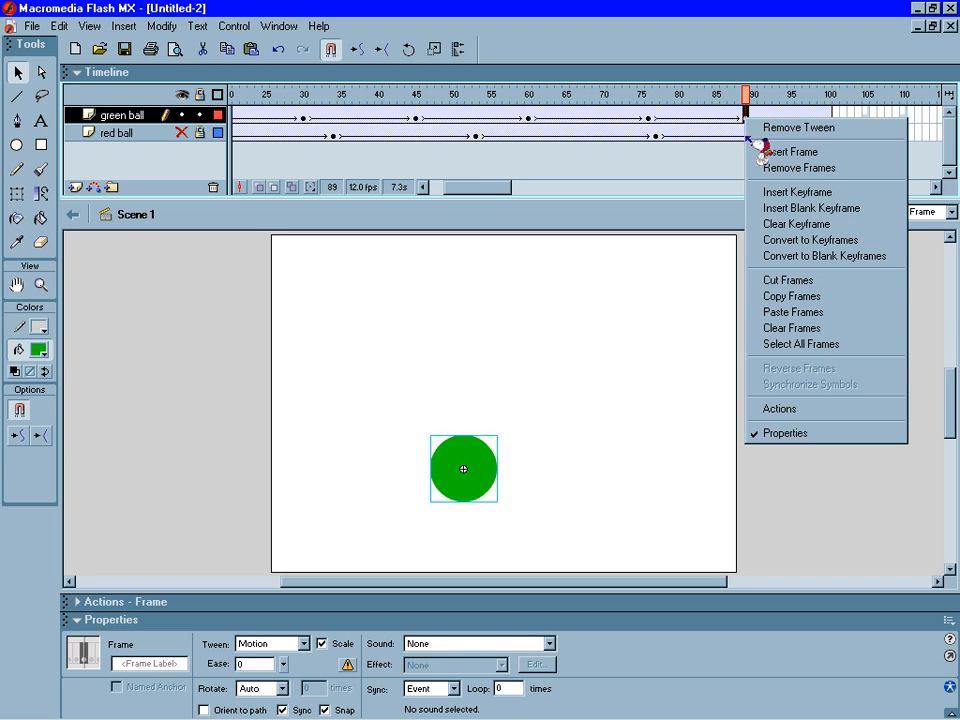
left_click(789, 297)
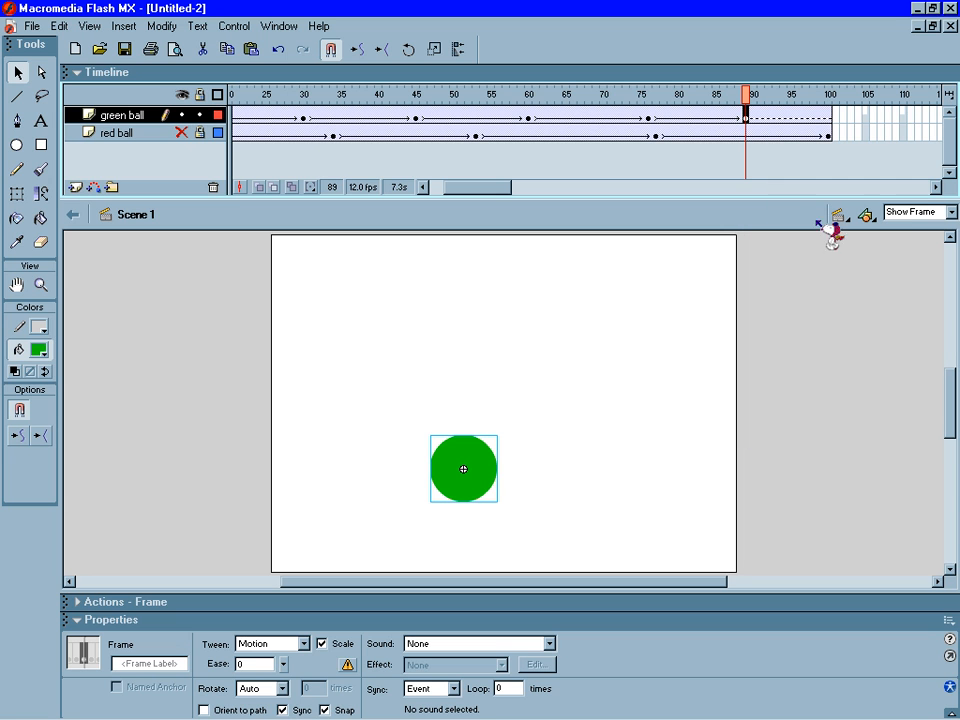
left_click(830, 118)
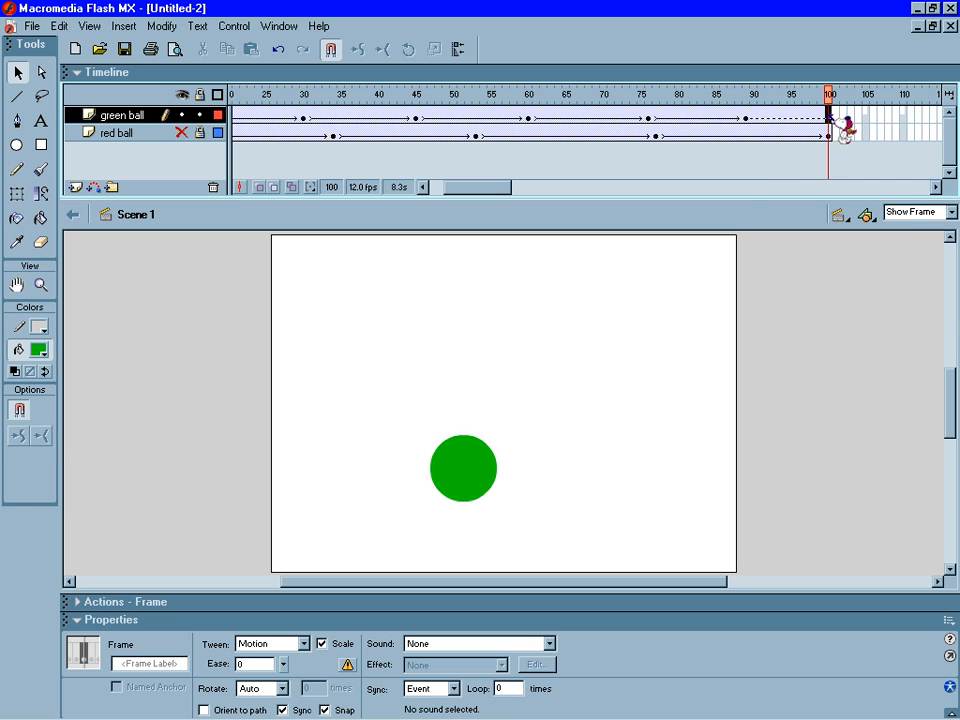
right_click(829, 117)
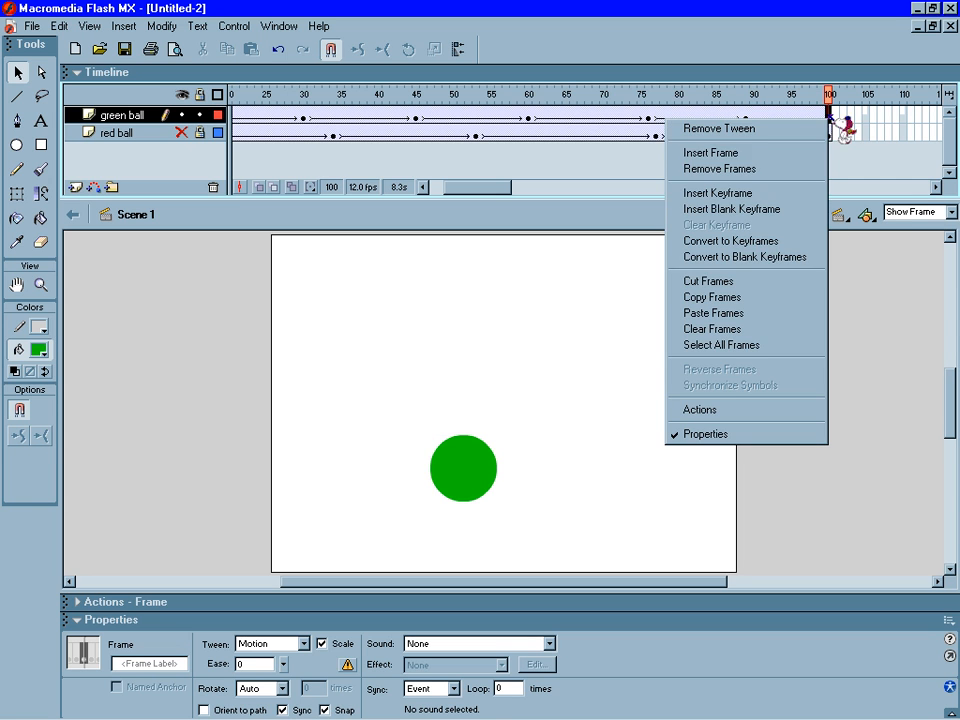
left_click(776, 314)
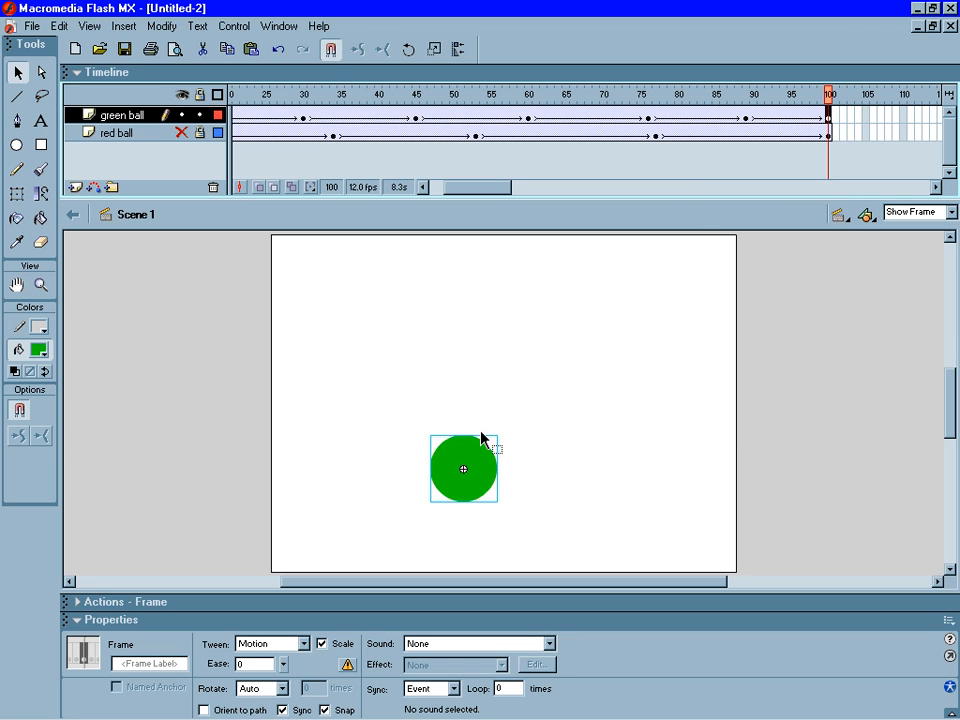
left_click_drag(461, 478, 276, 460)
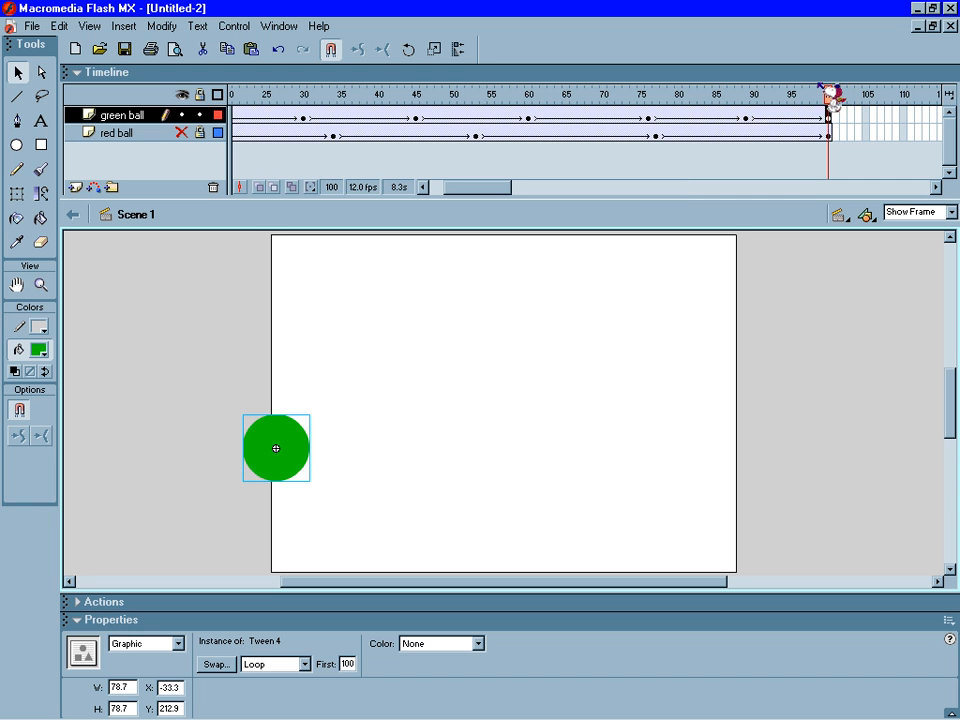
Rewind the timeline to frame 1 and play the green ball's animation through to frame 100
left_click_drag(840, 96, 141, 107)
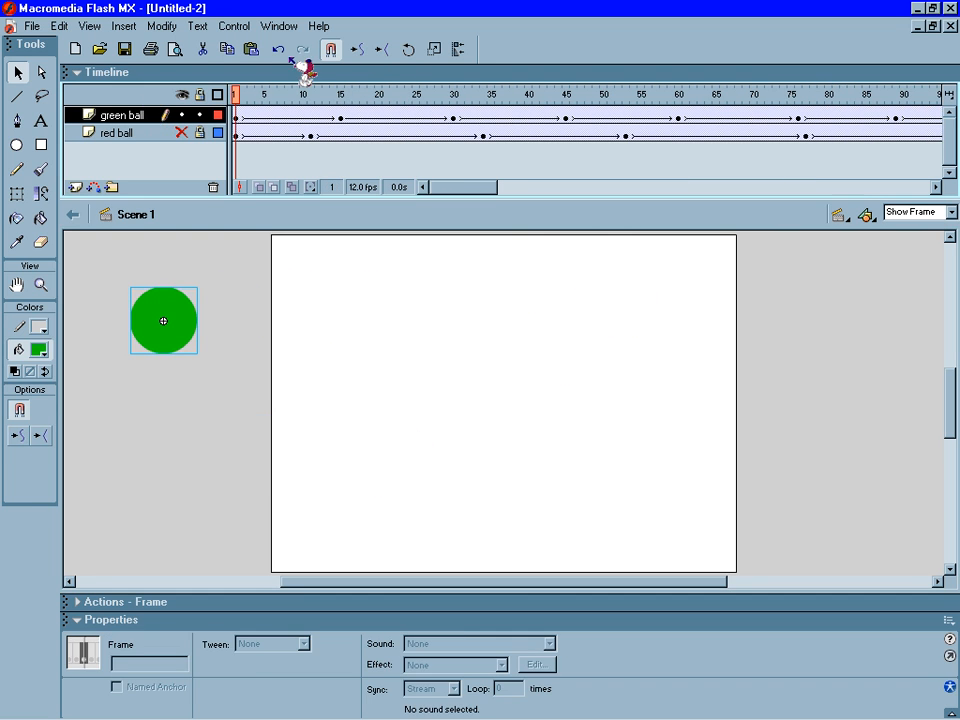
left_click(233, 26)
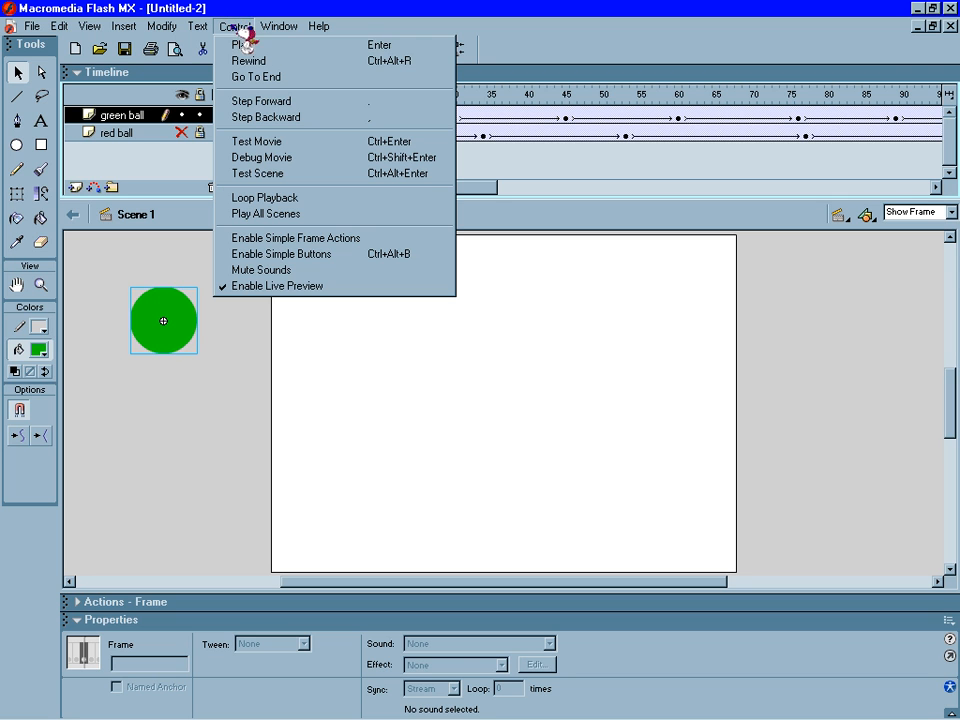
left_click(248, 46)
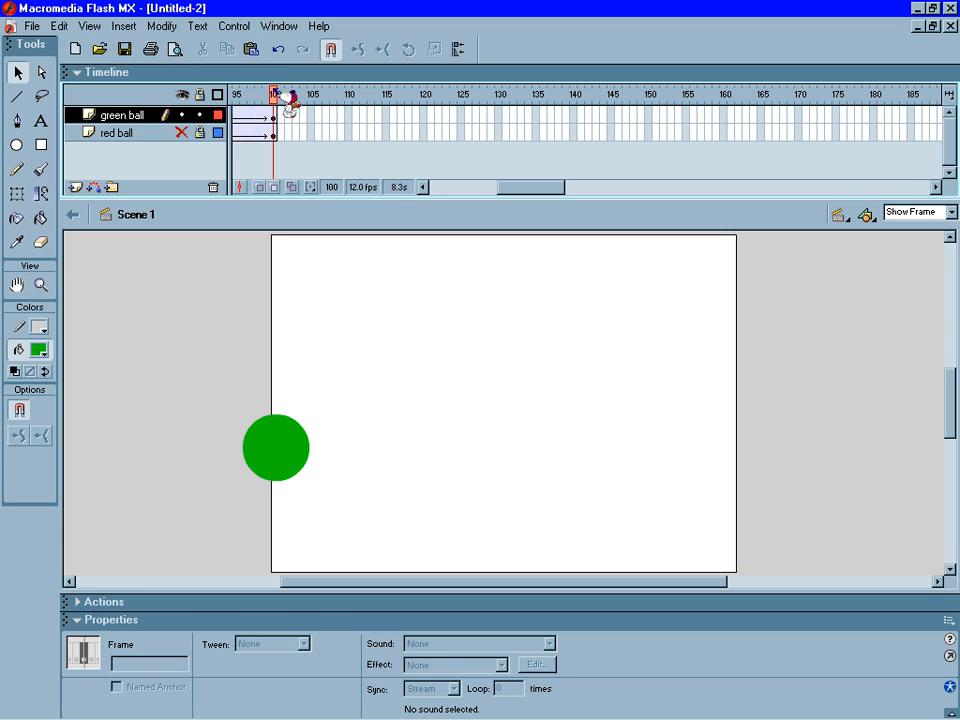
key("Return")
Make the hidden red ball layer visible and play both balls' animations together from frame 1
left_click_drag(165, 90, 166, 91)
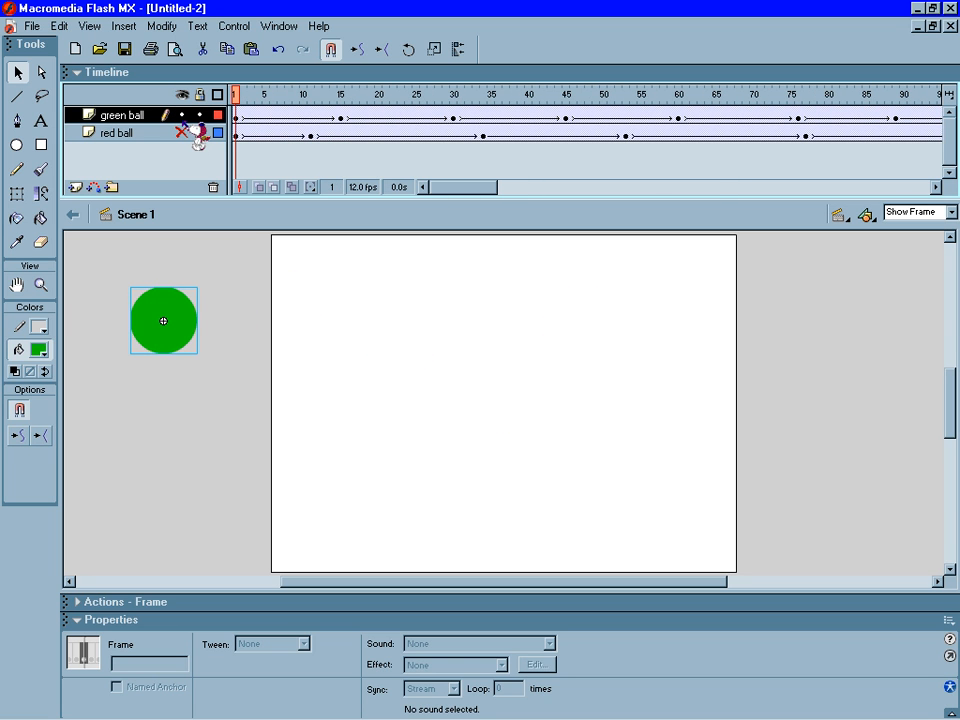
left_click(183, 132)
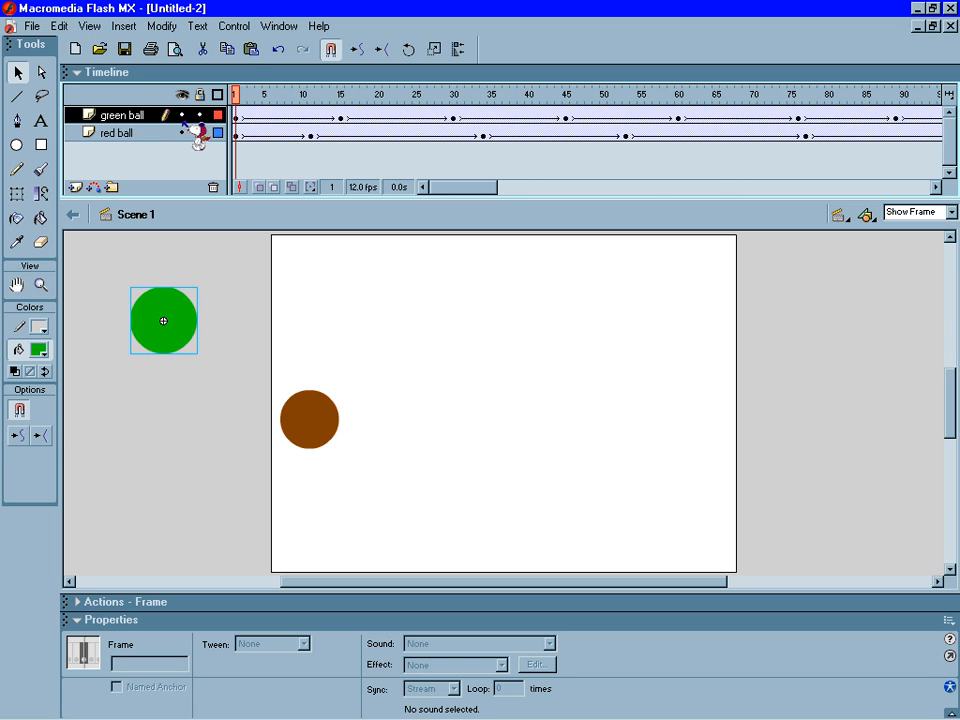
left_click(232, 26)
left_click(240, 43)
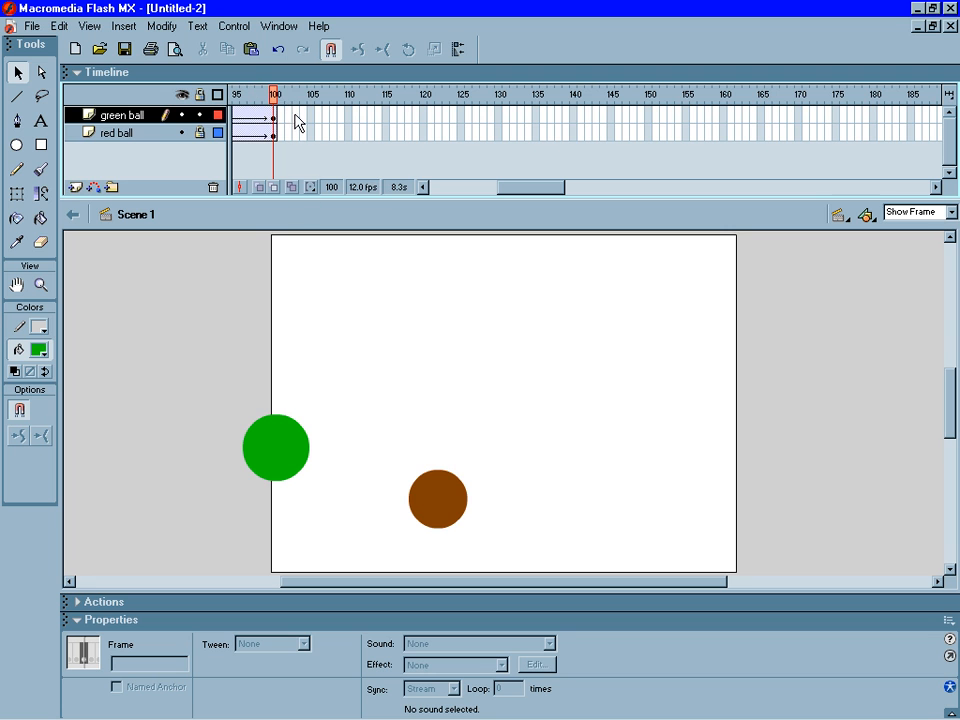
Open the green ball's symbol from its keyframe at frame 60 to examine its shape, and return to Scene 1
left_click_drag(281, 100, 350, 106)
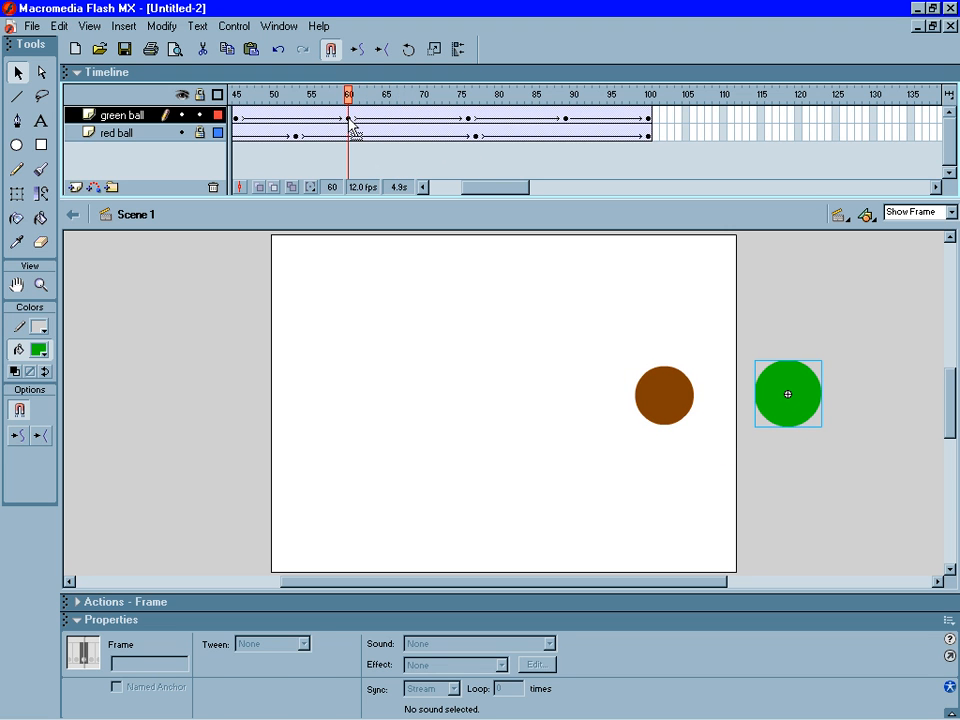
left_click(349, 118)
left_click(809, 405)
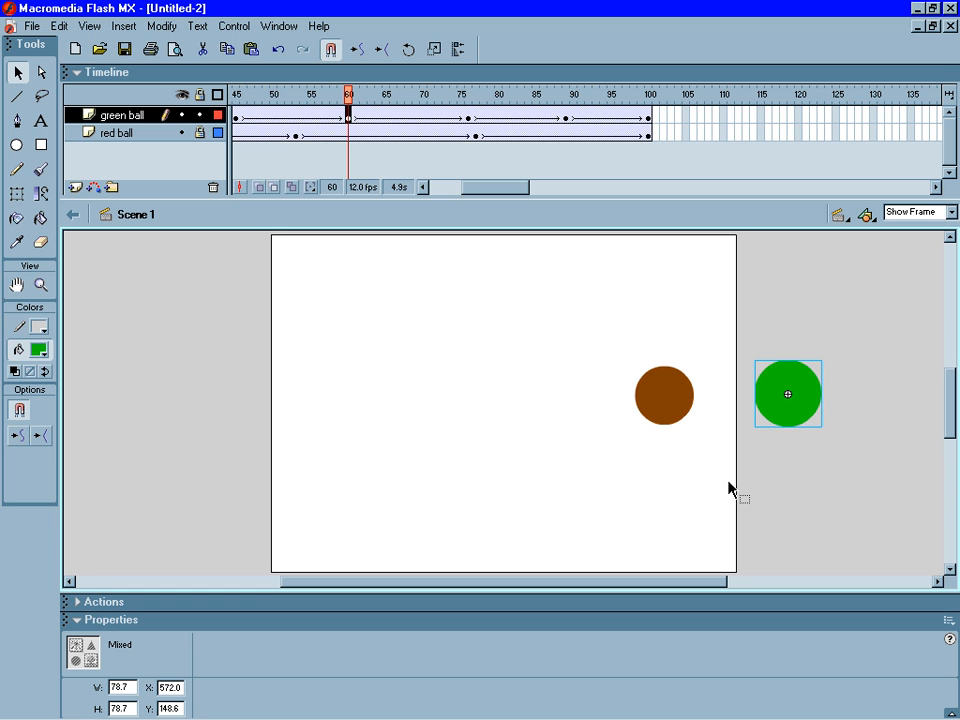
double_click(779, 401)
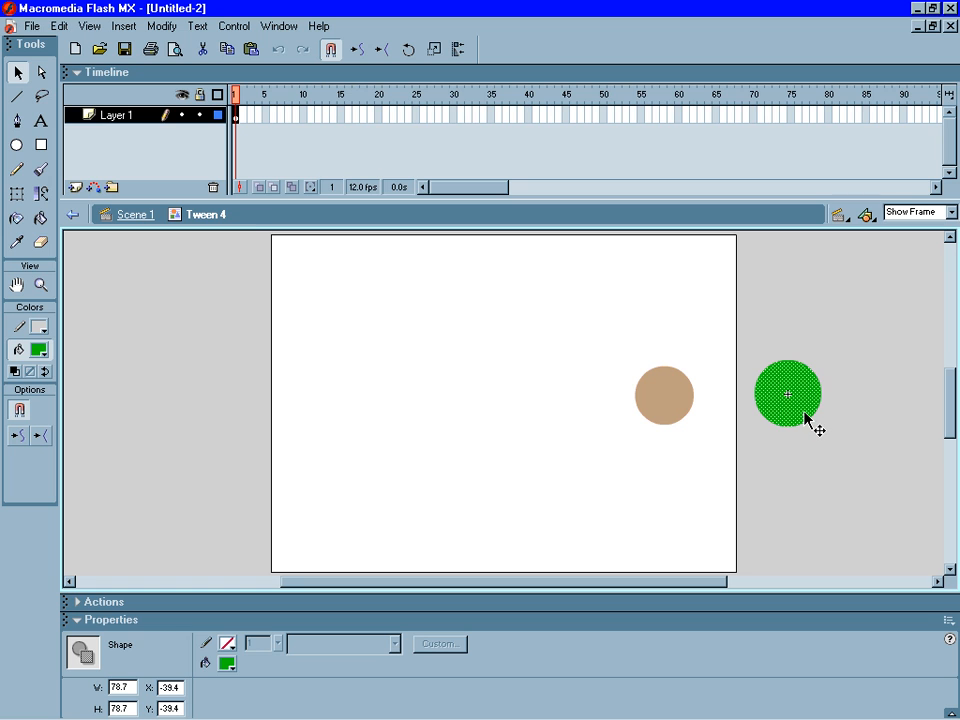
left_click(141, 216)
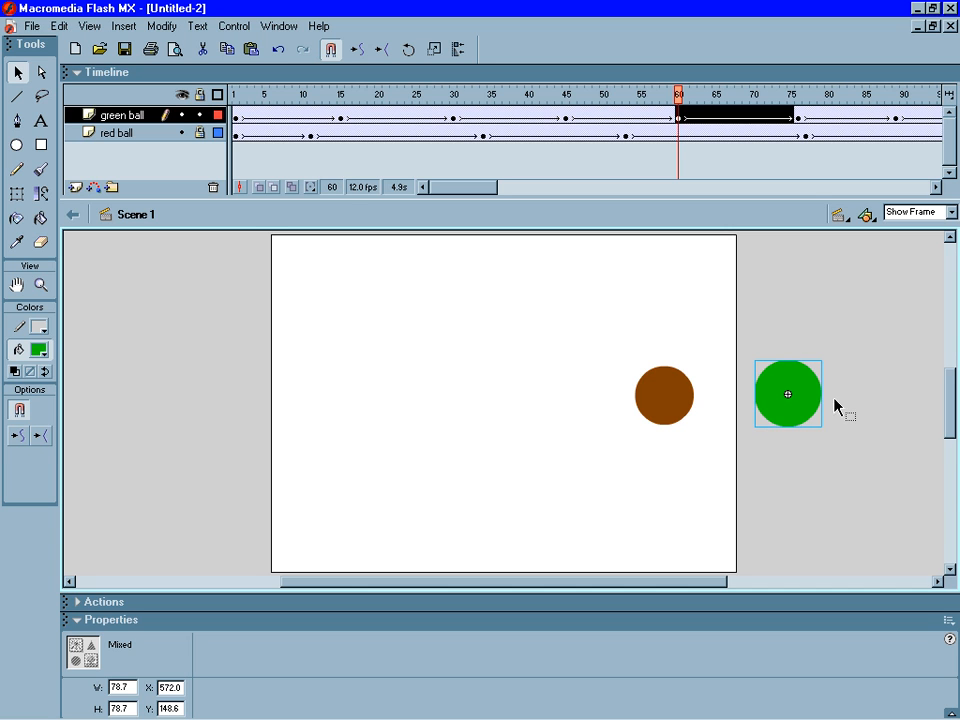
Edit the green ball's symbol, change its fill colour to blue #0000FF, and return to Scene 1
double_click(790, 418)
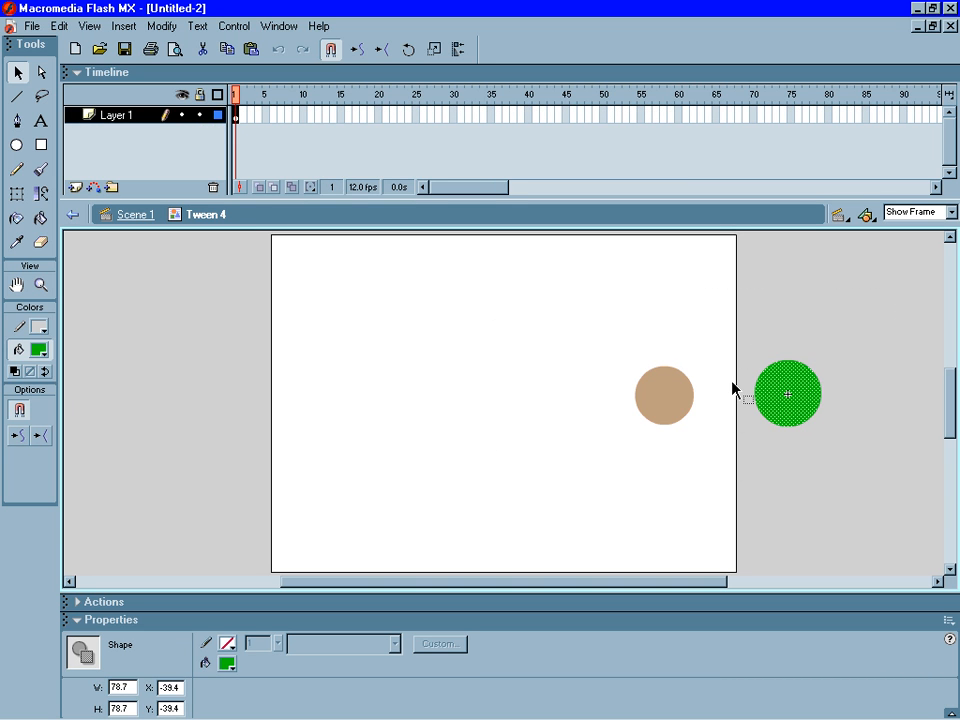
mouse_move(218, 713)
left_click(228, 663)
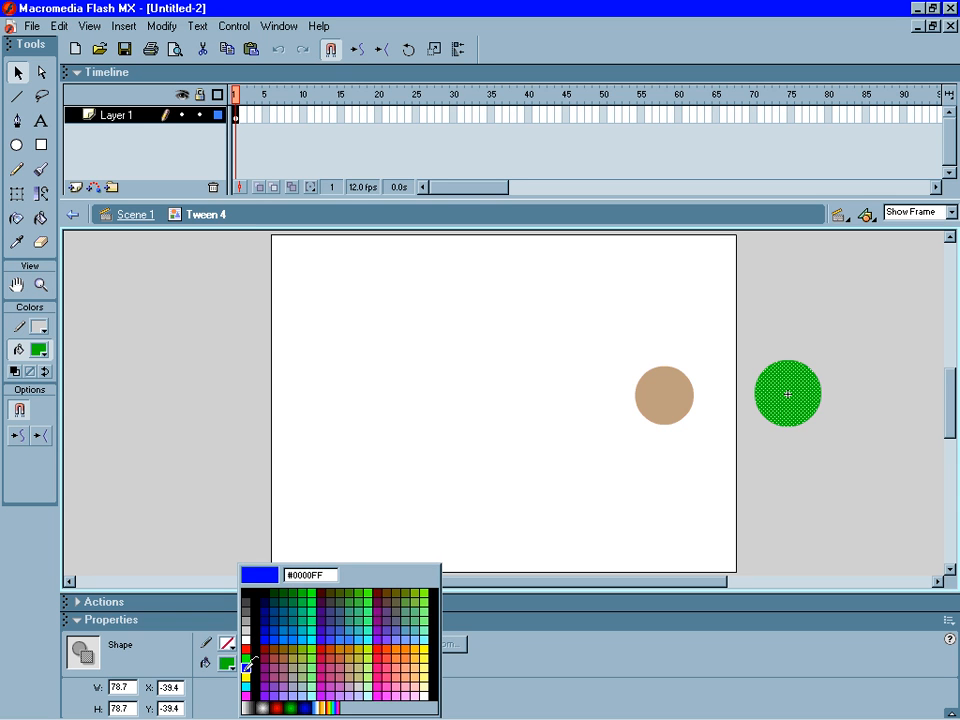
left_click(246, 666)
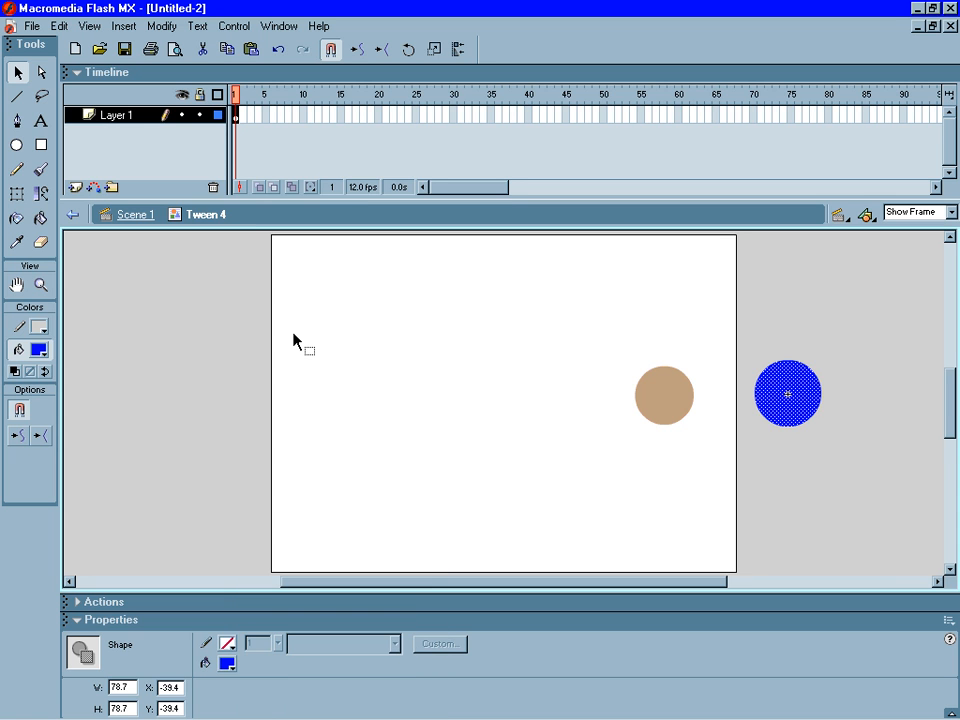
left_click(120, 217)
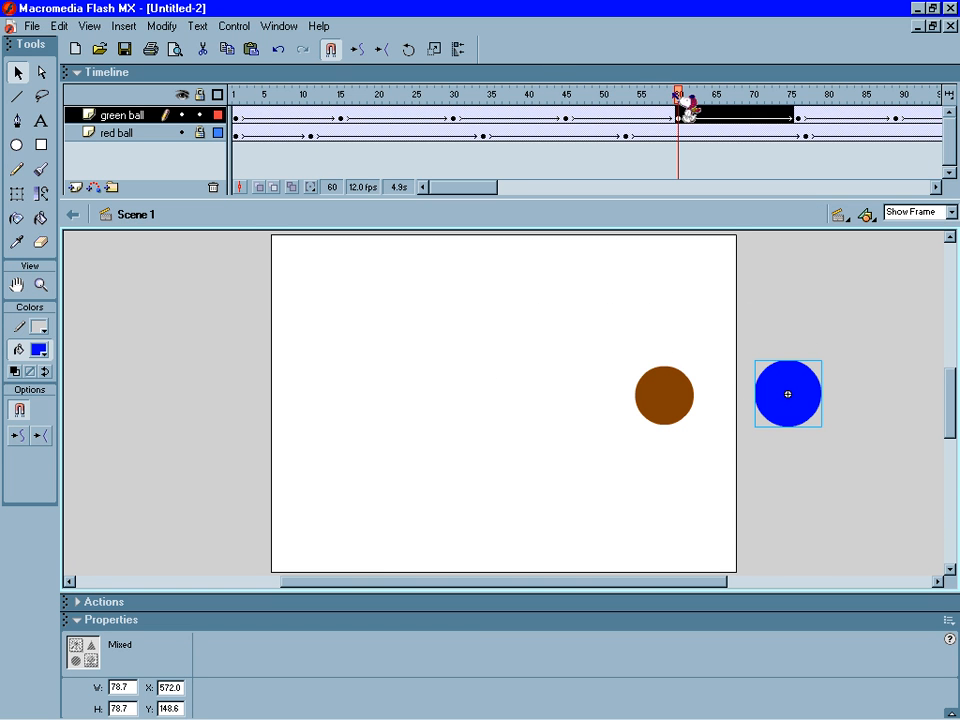
Check the recoloured ball at the green ball layer's keyframes at frames 1, 15, 30, 45 and 60
left_click(712, 97)
left_click_drag(722, 103, 214, 115)
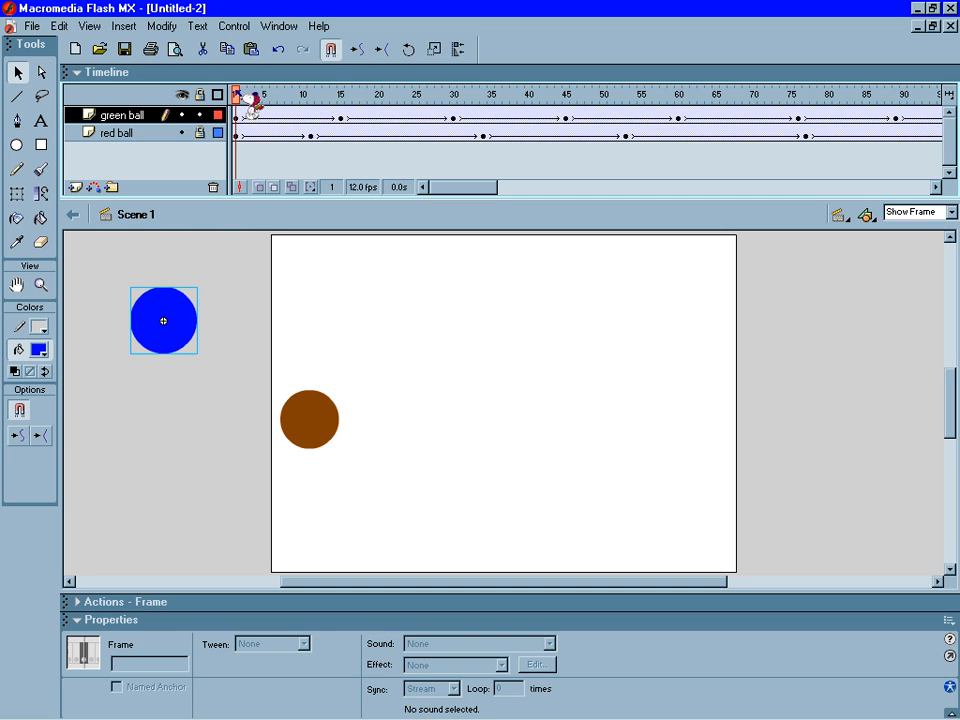
left_click(238, 118)
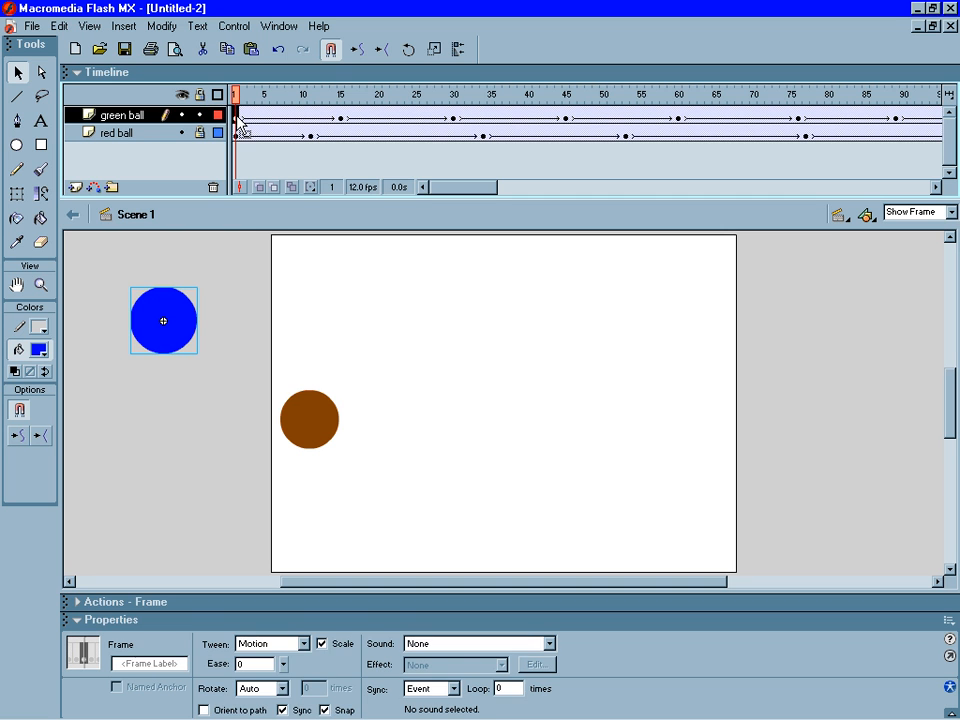
left_click(341, 118)
left_click(453, 118)
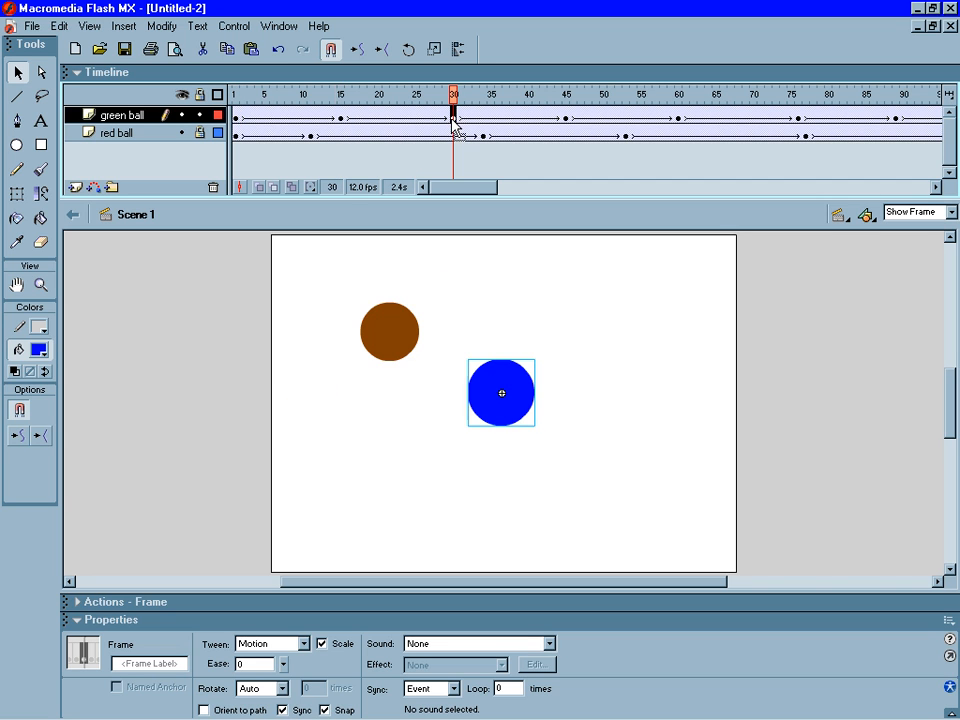
left_click(566, 118)
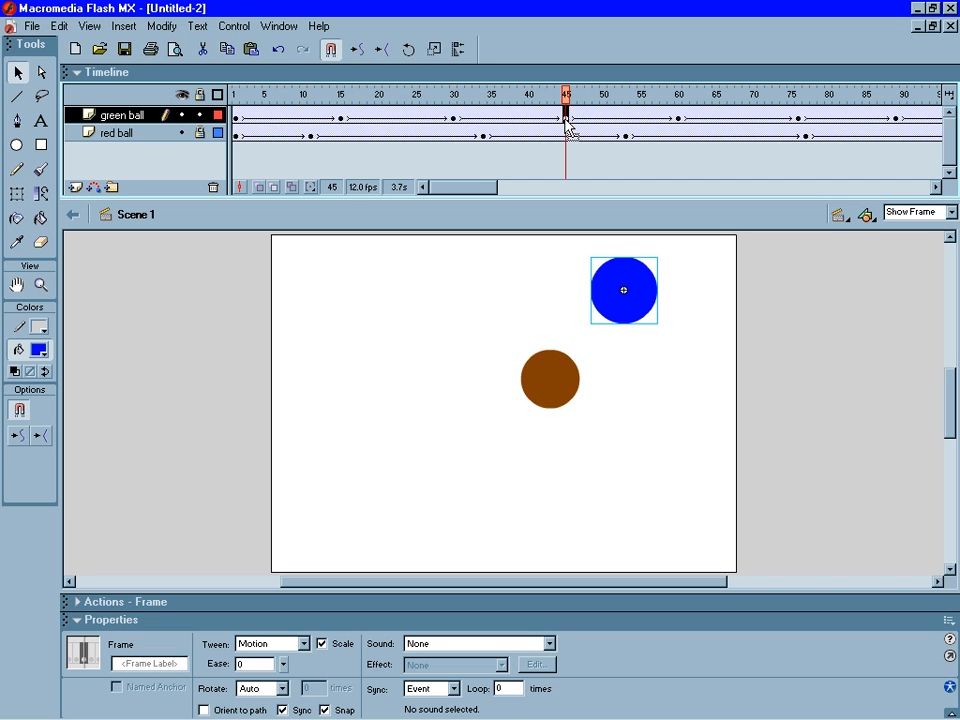
left_click(680, 120)
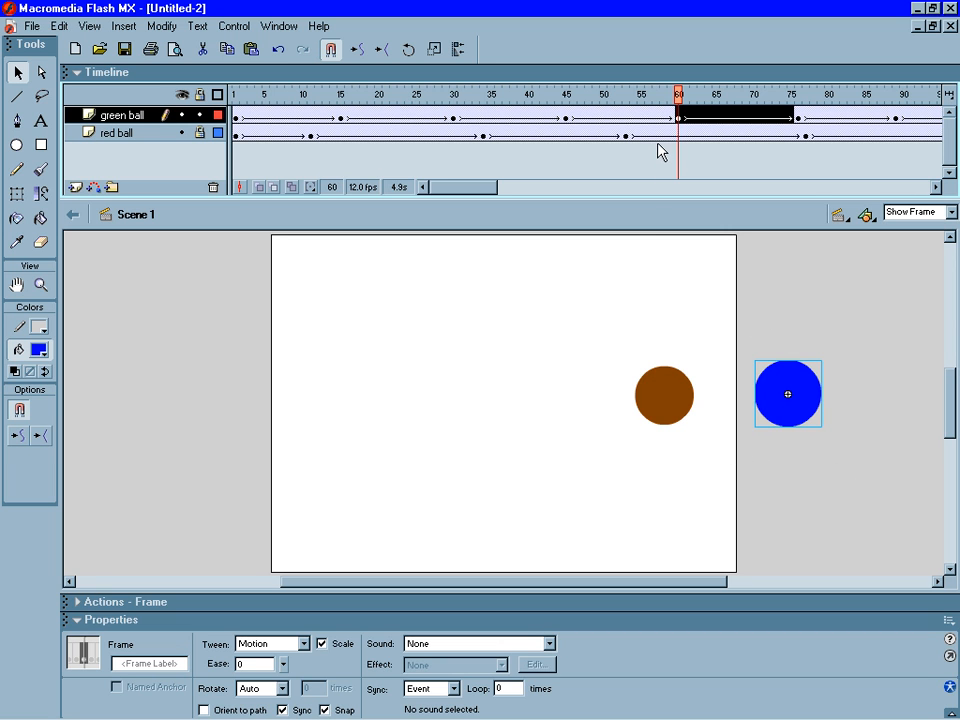
Scrub the timeline back to frame 1 and forward to frame 22 to examine where the two balls meet
left_click(681, 98)
left_click_drag(680, 94, 645, 85)
left_click_drag(765, 112, 240, 120)
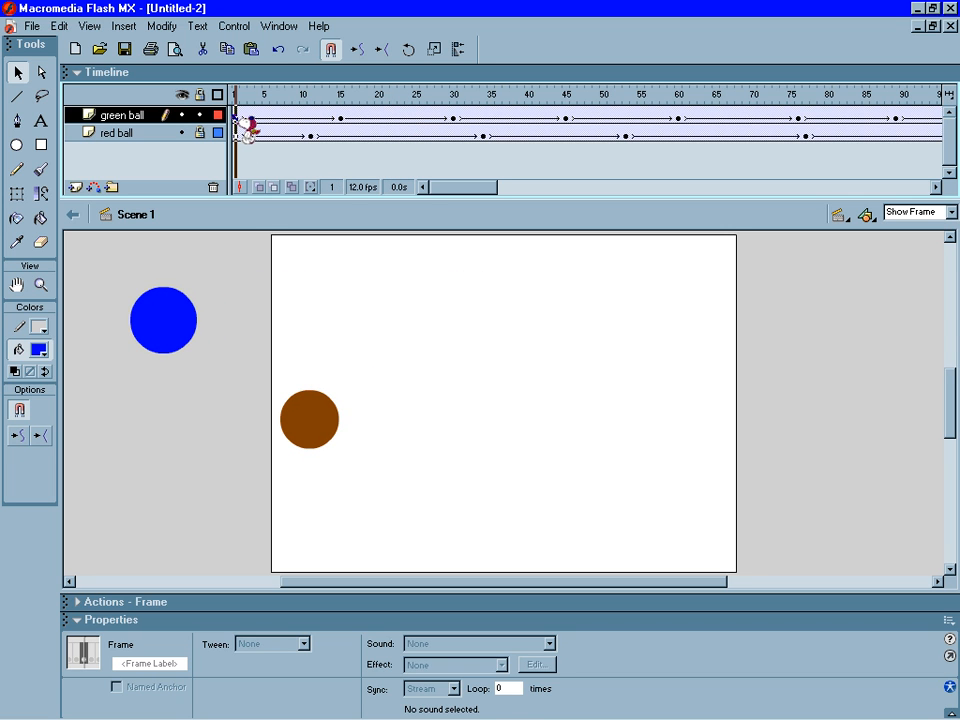
key("Return")
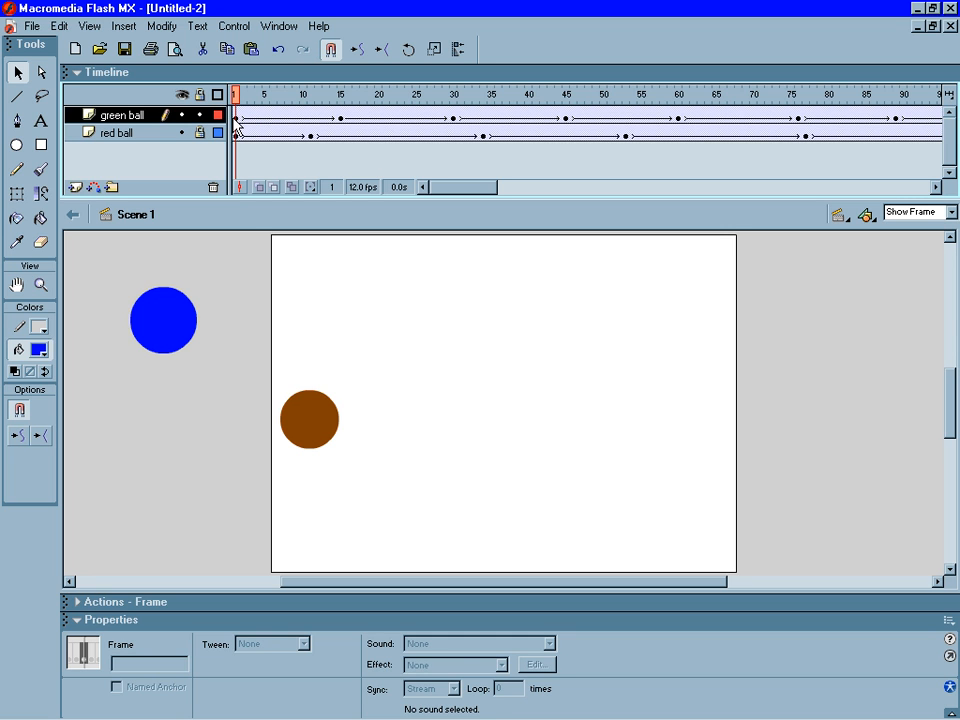
left_click(236, 119)
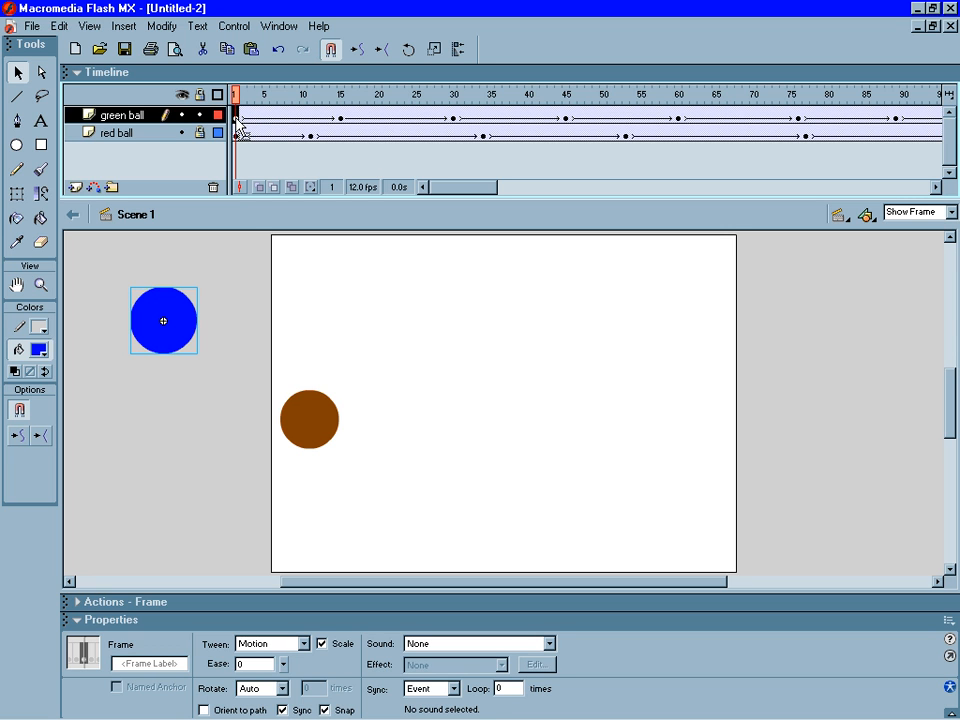
left_click_drag(246, 99, 404, 101)
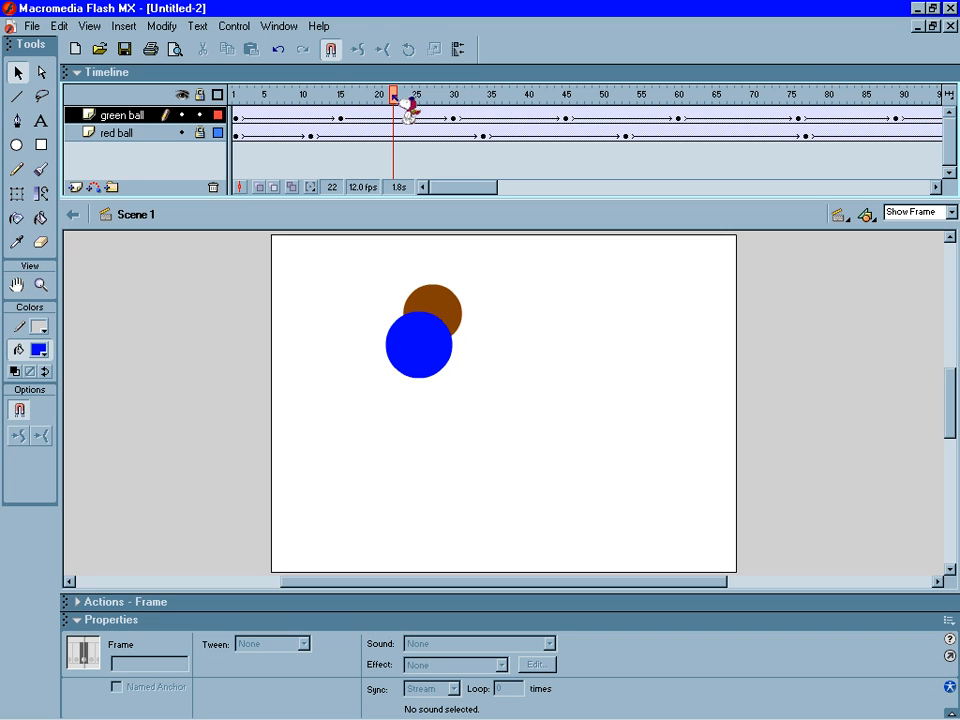
Add a new layer above the green ball layer and name it explosion
left_click(75, 188)
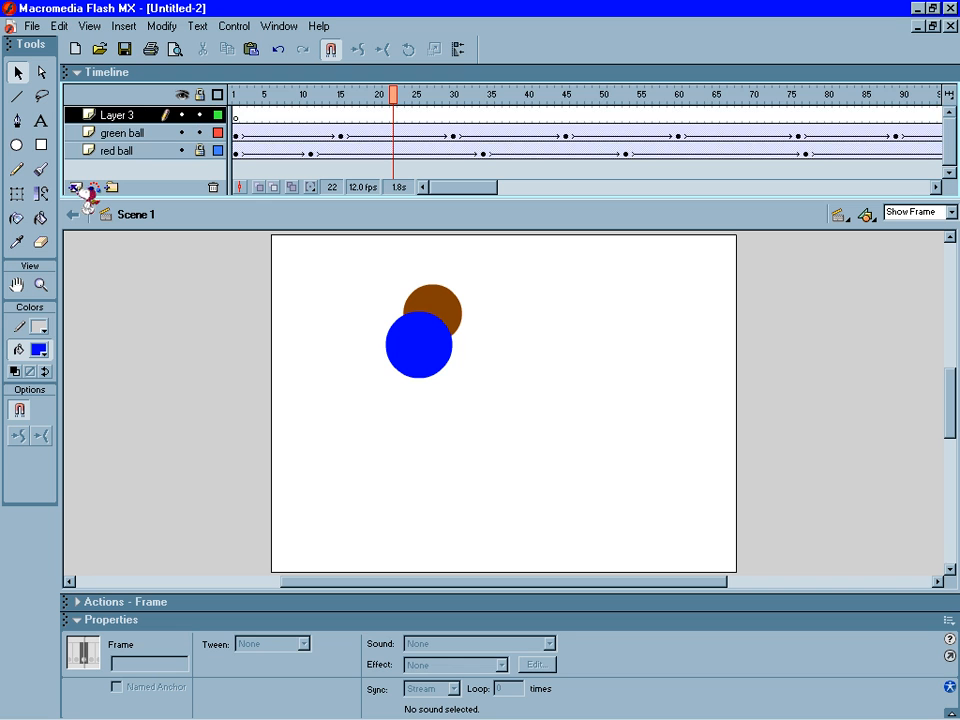
double_click(117, 115)
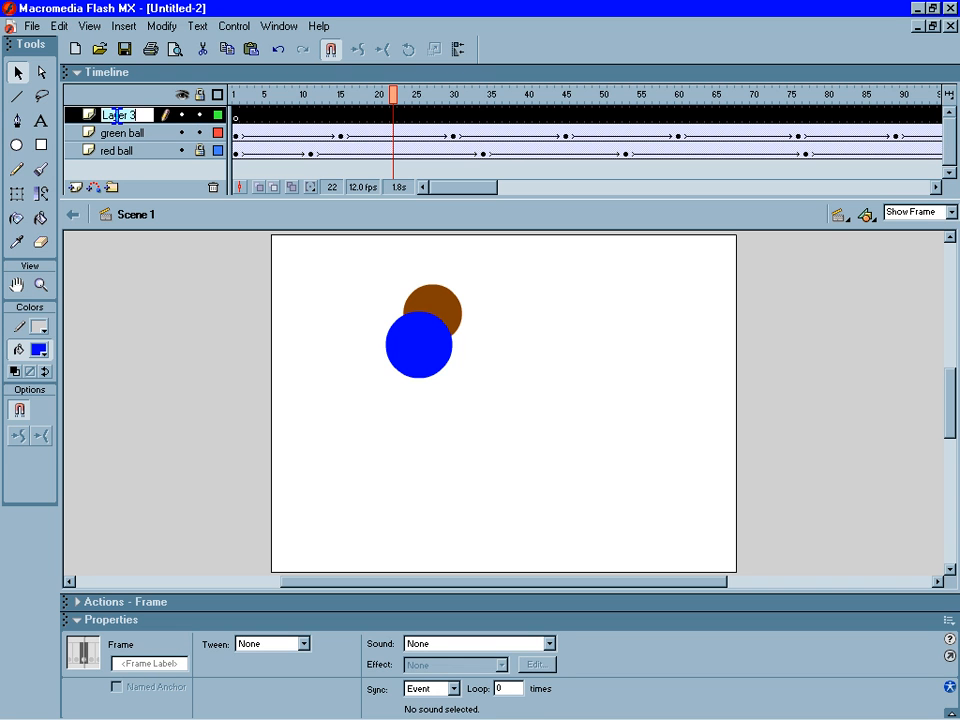
type("explosion")
left_click(176, 231)
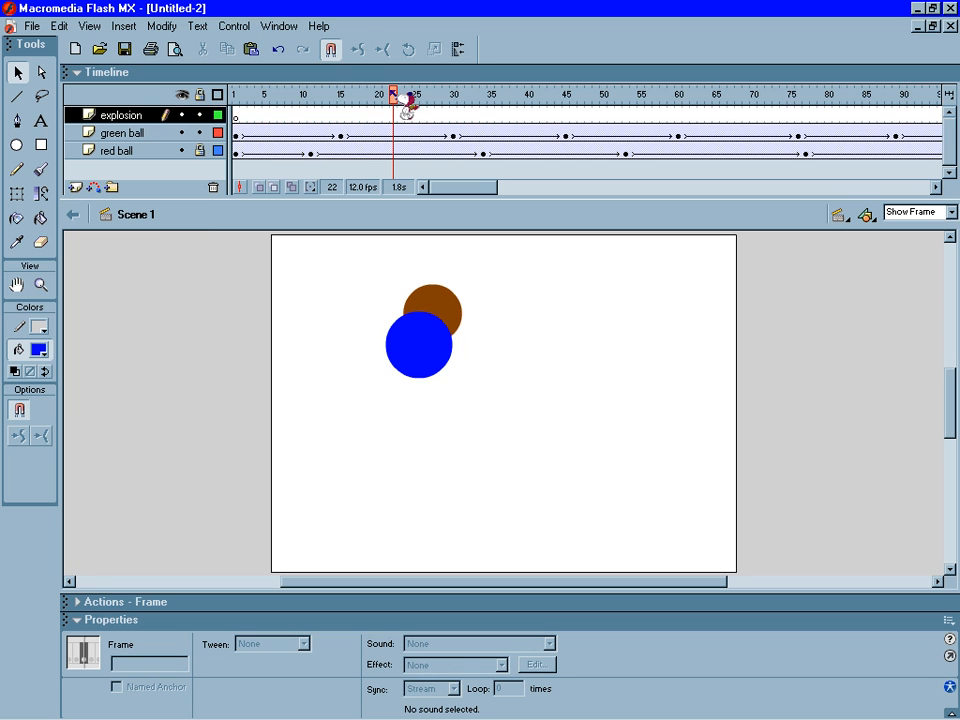
Insert a blank keyframe at frame 19 of the explosion layer, where the two balls first touch
mouse_move(396, 95)
left_mouse_down()
mouse_move(379, 105)
mouse_move(387, 105)
left_mouse_up()
left_click(372, 116)
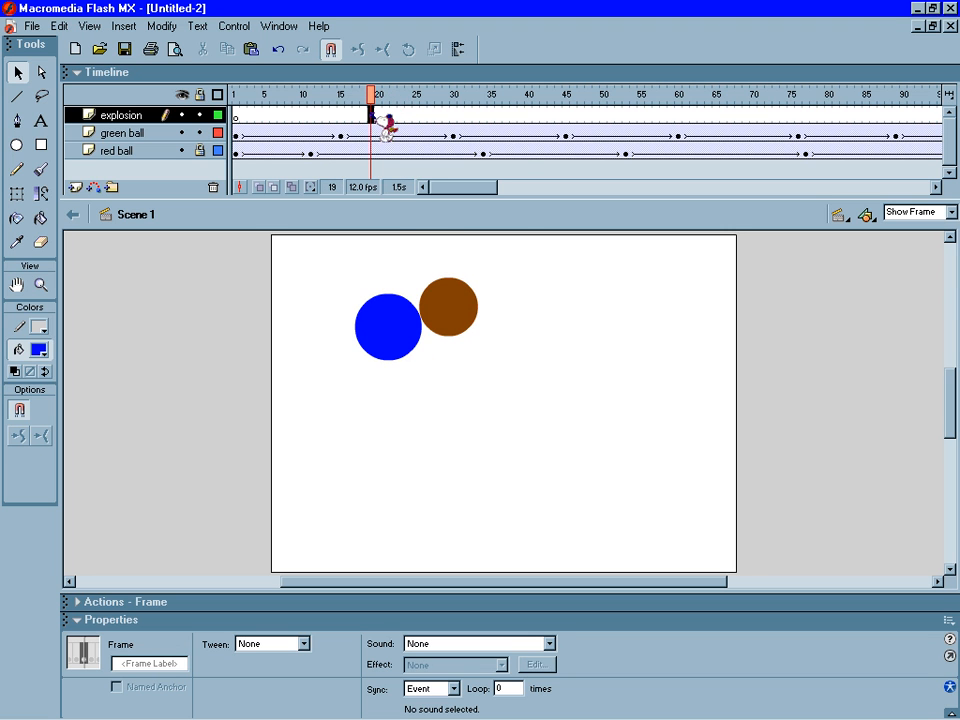
right_click(372, 118)
left_click(405, 208)
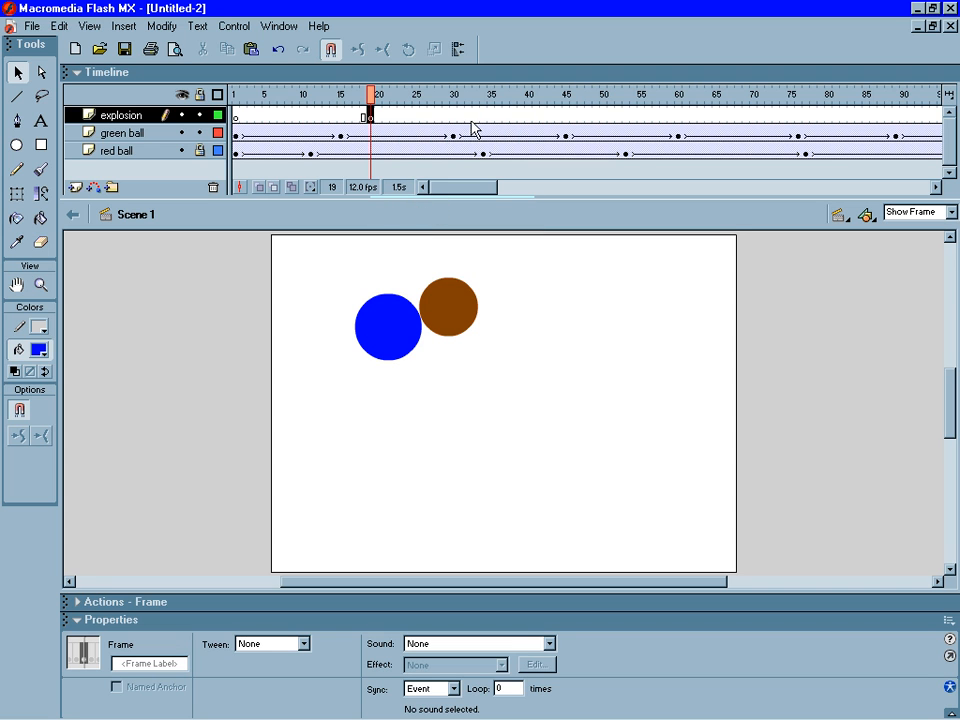
Insert a blank keyframe at frame 26 of the explosion layer, where the two balls separate
left_click_drag(380, 92, 430, 92)
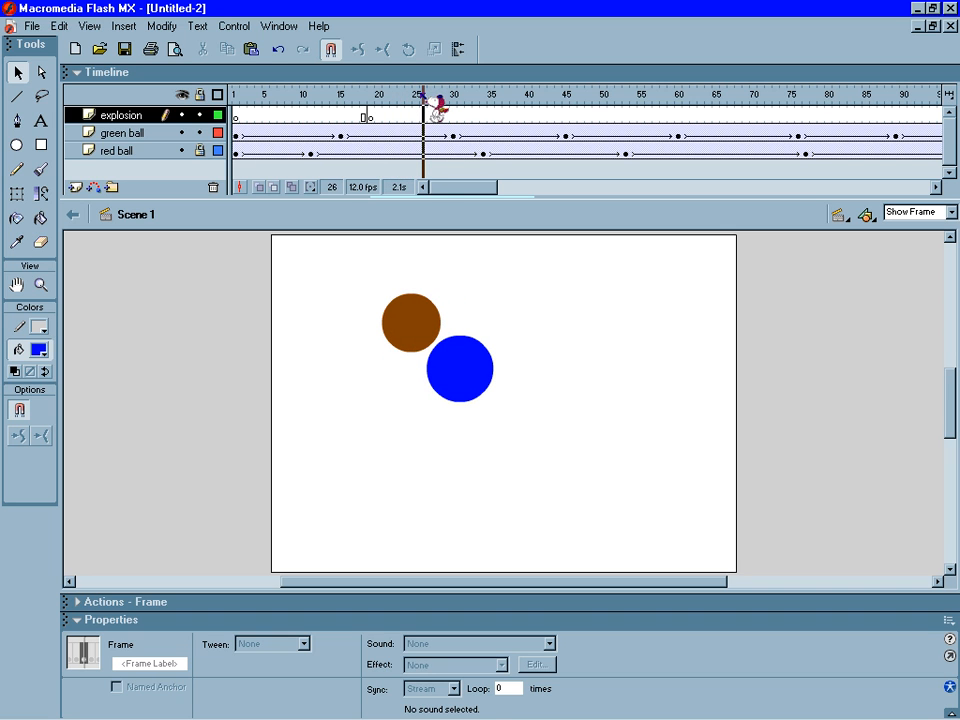
left_click(424, 117)
left_click(425, 118)
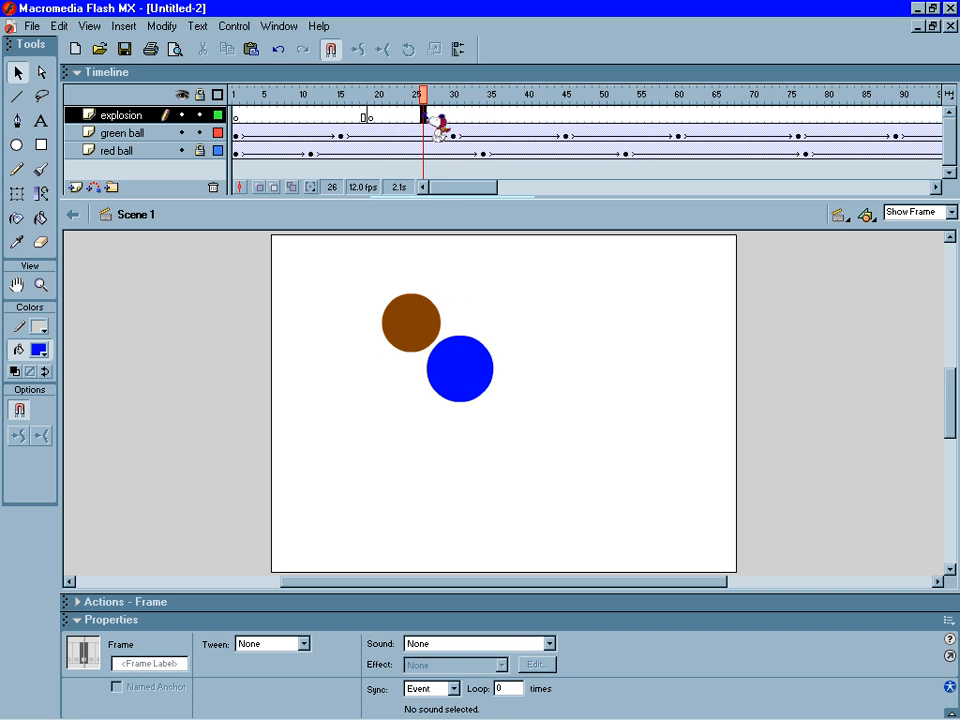
right_click(427, 124)
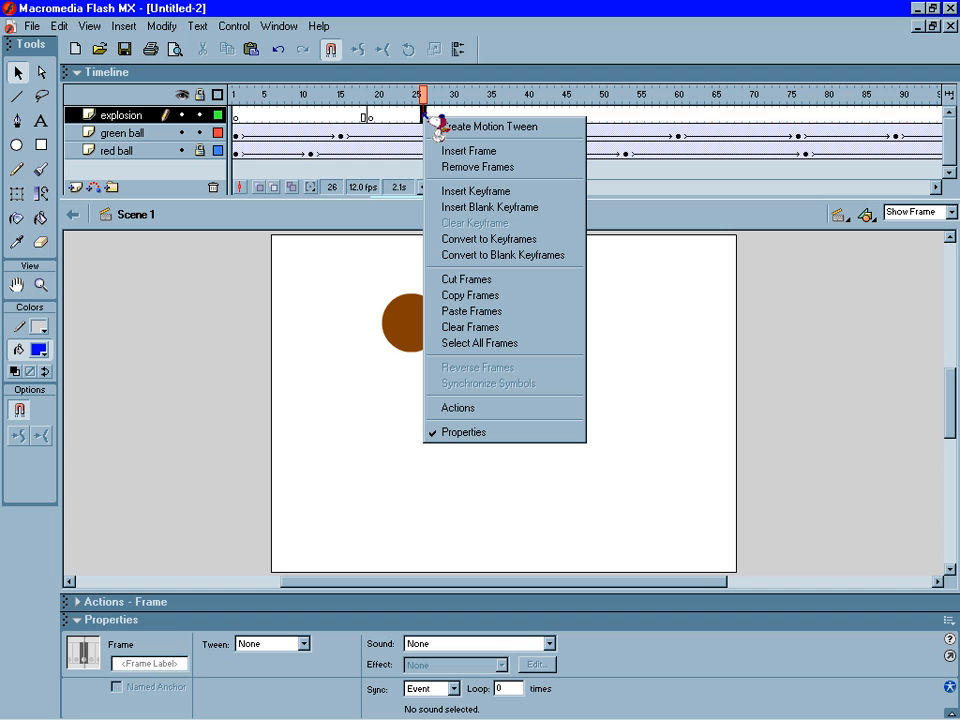
left_click(470, 207)
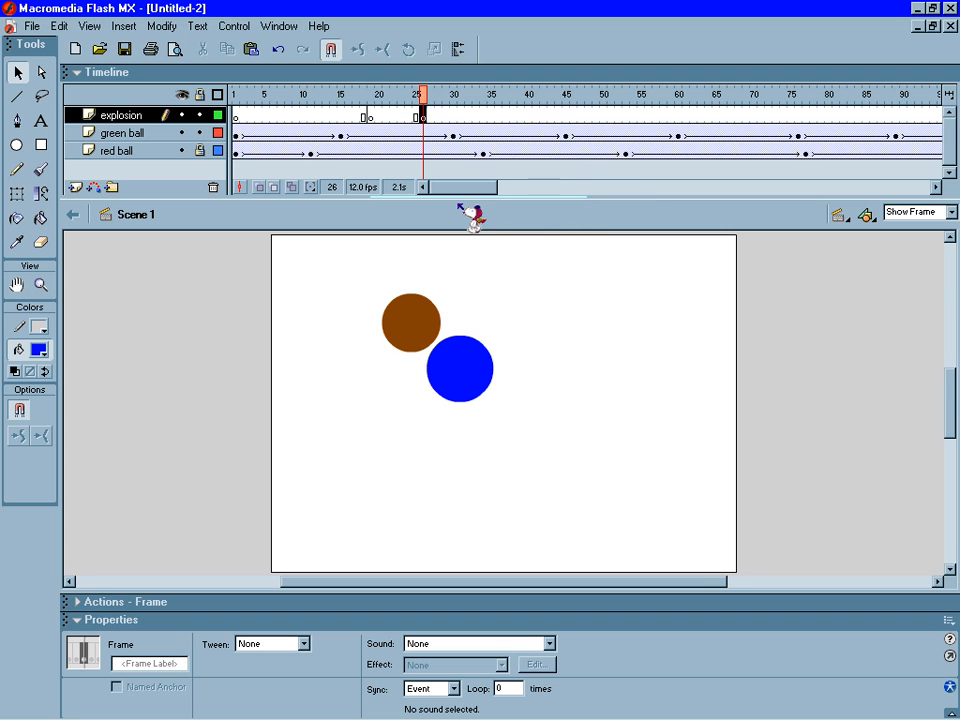
Set up the Brush tool with a medium grey fill for painting on frame 19 of the explosion layer
left_click(370, 118)
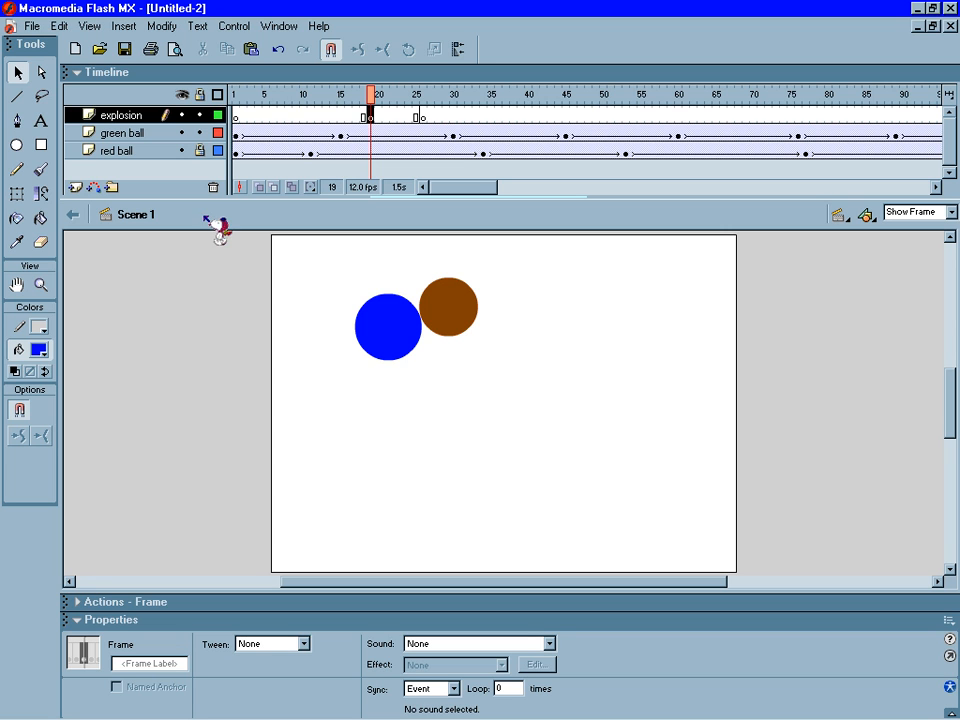
left_click(41, 170)
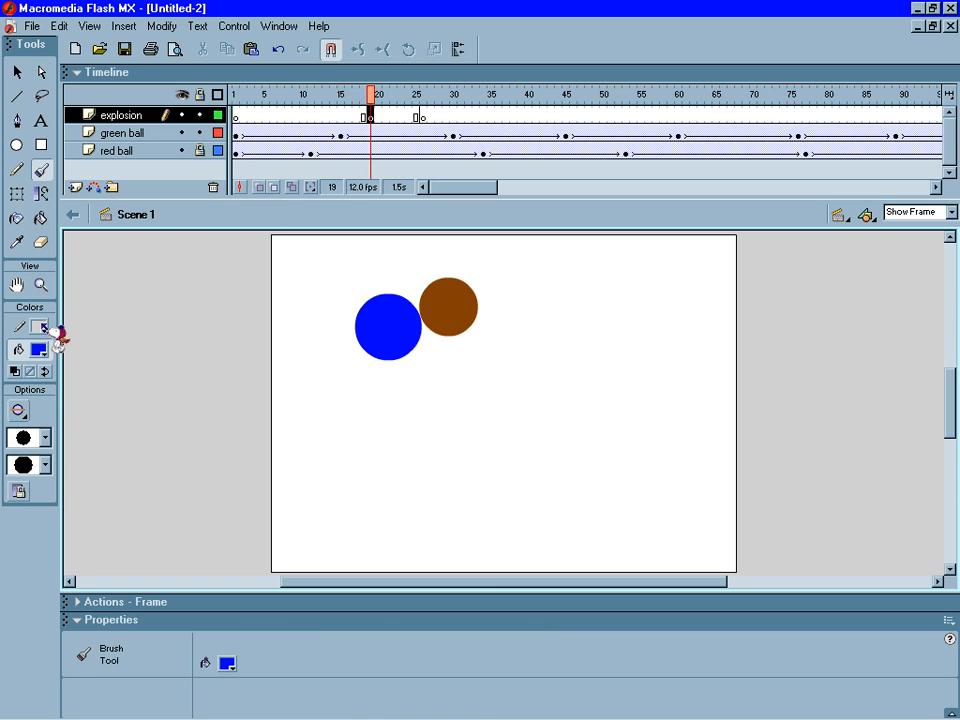
left_click(39, 327)
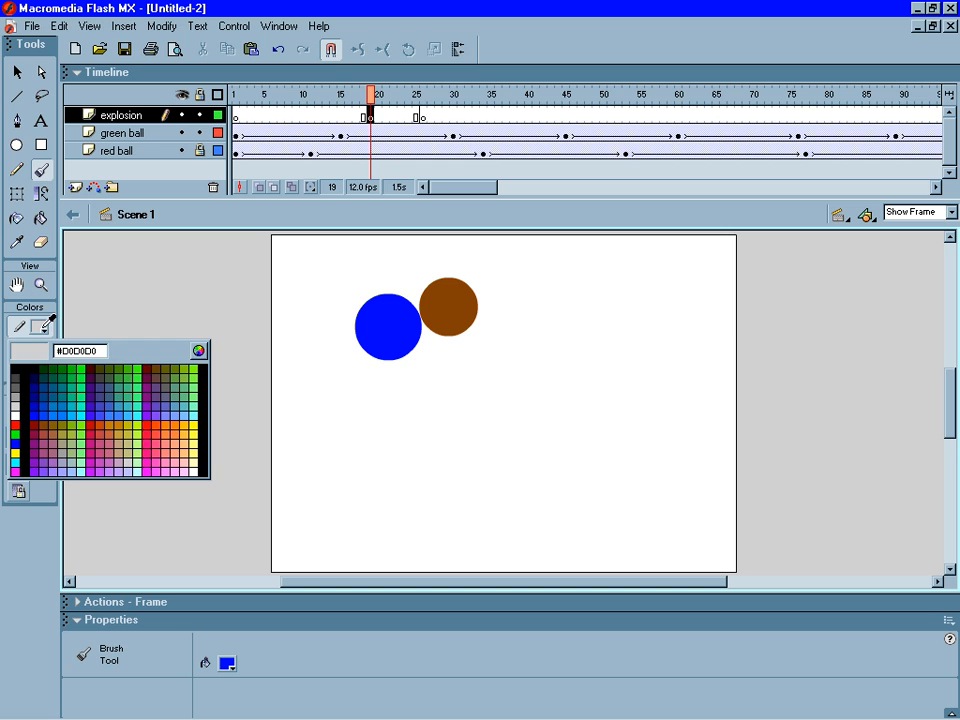
left_click(98, 326)
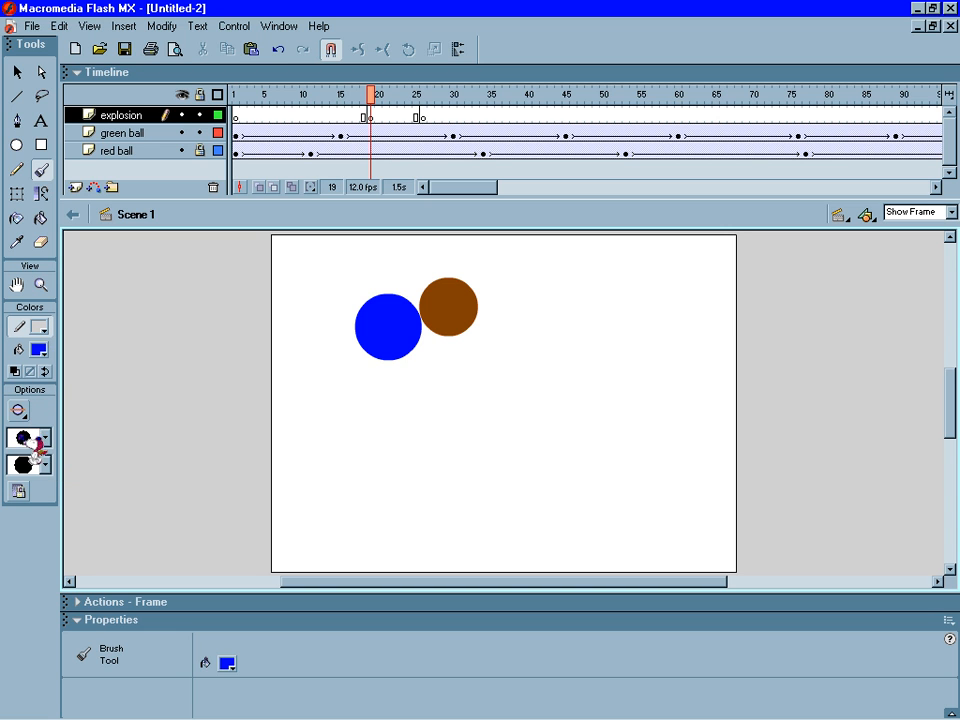
left_click(39, 351)
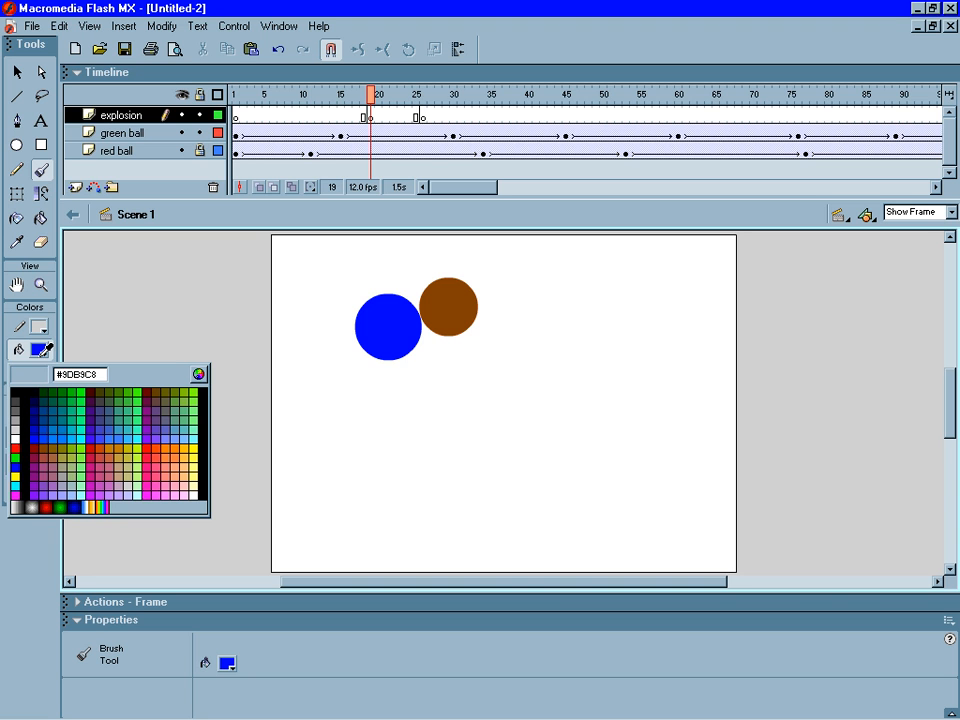
left_click(15, 419)
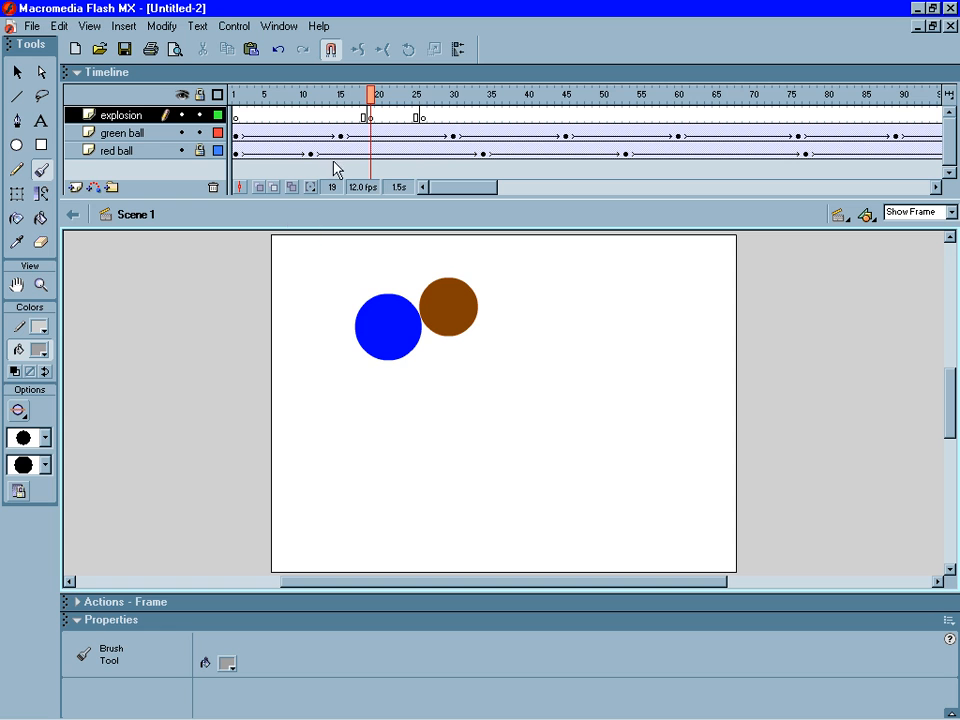
Paint a large grey blast shape over both balls at frame 19 and scrub through to frame 25 and back
left_click(391, 303)
mouse_move(398, 305)
left_mouse_down()
mouse_move(372, 272)
mouse_move(404, 291)
mouse_move(431, 237)
mouse_move(432, 296)
mouse_move(451, 314)
mouse_move(482, 317)
mouse_move(454, 320)
mouse_move(482, 327)
mouse_move(447, 333)
mouse_move(469, 353)
mouse_move(448, 384)
mouse_move(422, 341)
mouse_move(408, 359)
mouse_move(407, 323)
mouse_move(382, 335)
mouse_move(420, 288)
mouse_move(420, 333)
mouse_move(420, 324)
mouse_move(446, 349)
left_mouse_up()
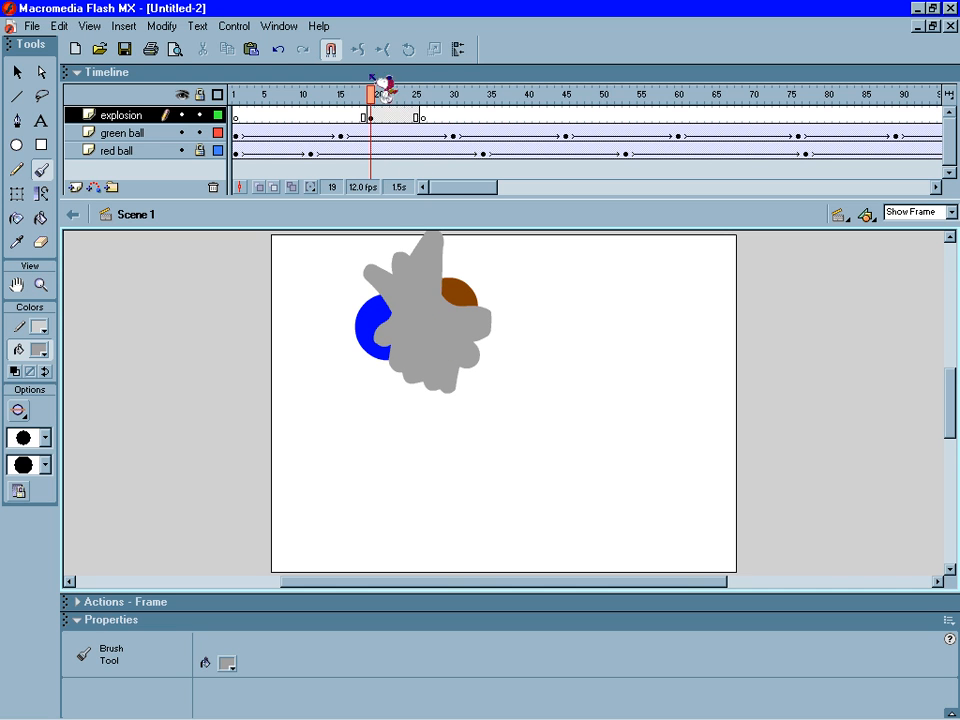
left_click_drag(371, 92, 403, 98)
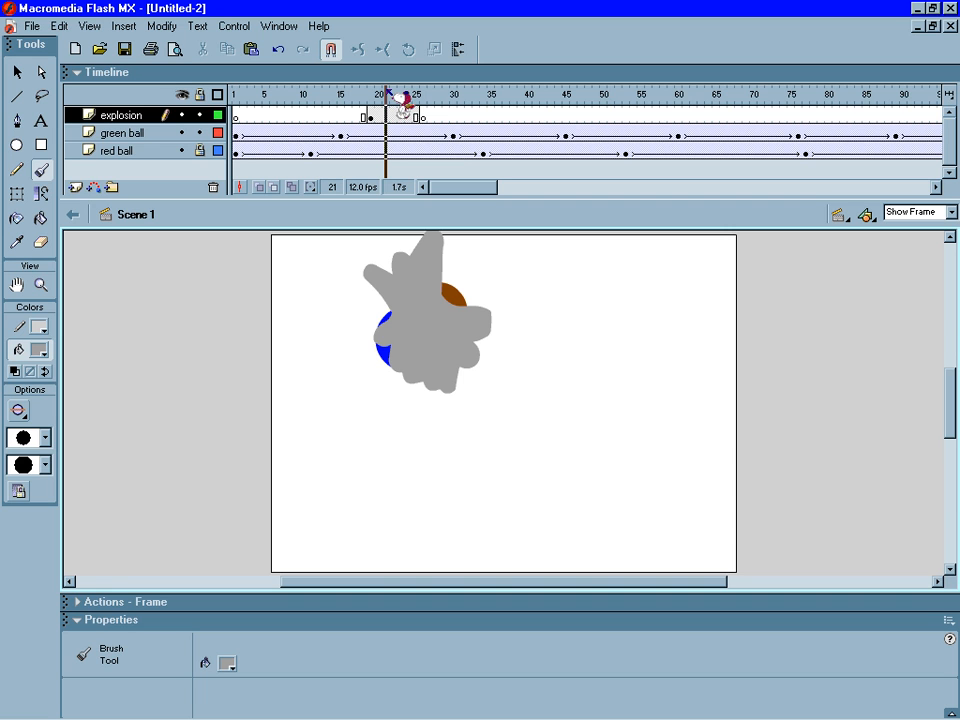
mouse_move(403, 98)
left_mouse_down()
mouse_move(461, 102)
mouse_move(416, 97)
left_mouse_up()
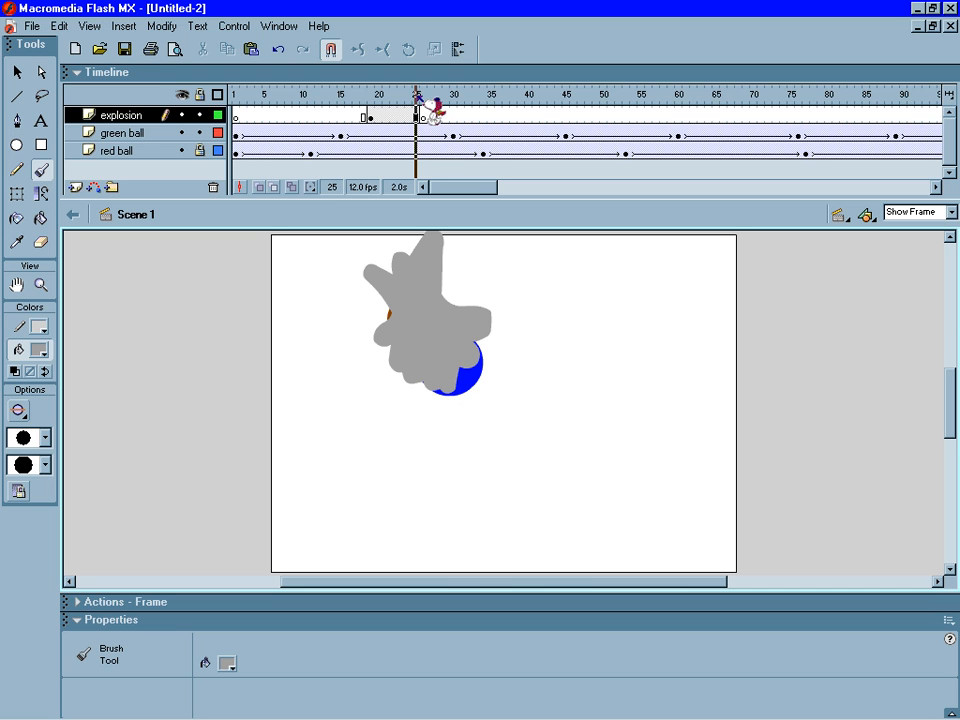
mouse_move(417, 97)
left_mouse_down()
mouse_move(424, 103)
mouse_move(369, 103)
mouse_move(437, 101)
mouse_move(368, 98)
mouse_move(390, 99)
left_mouse_up()
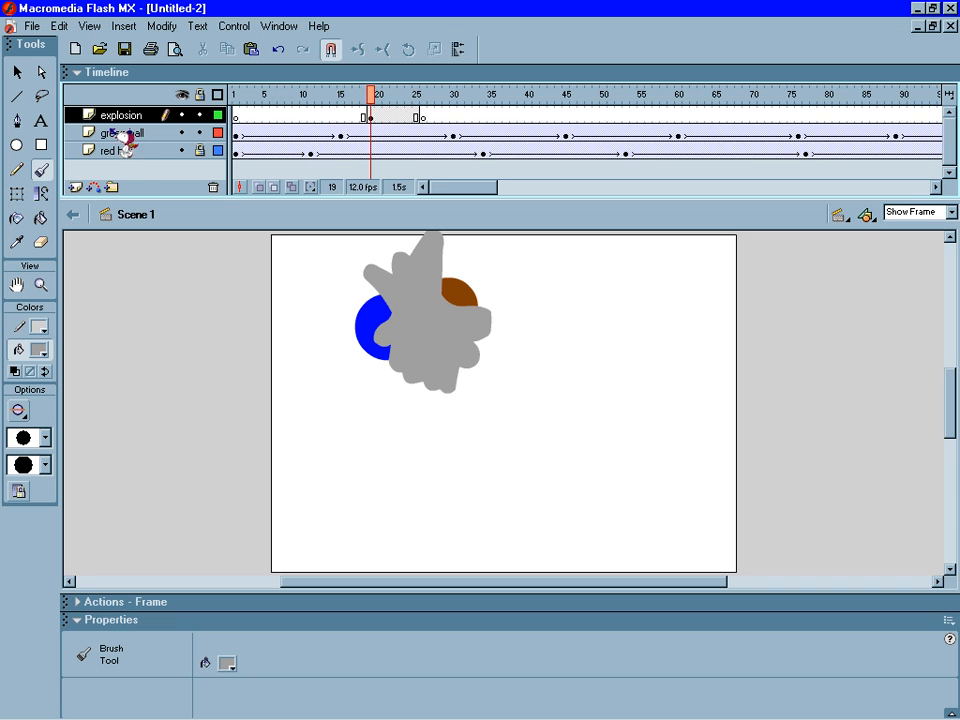
Move the explosion layer below the red ball layer and delete the stray brush dot beside the blast shape
left_click_drag(133, 120, 128, 166)
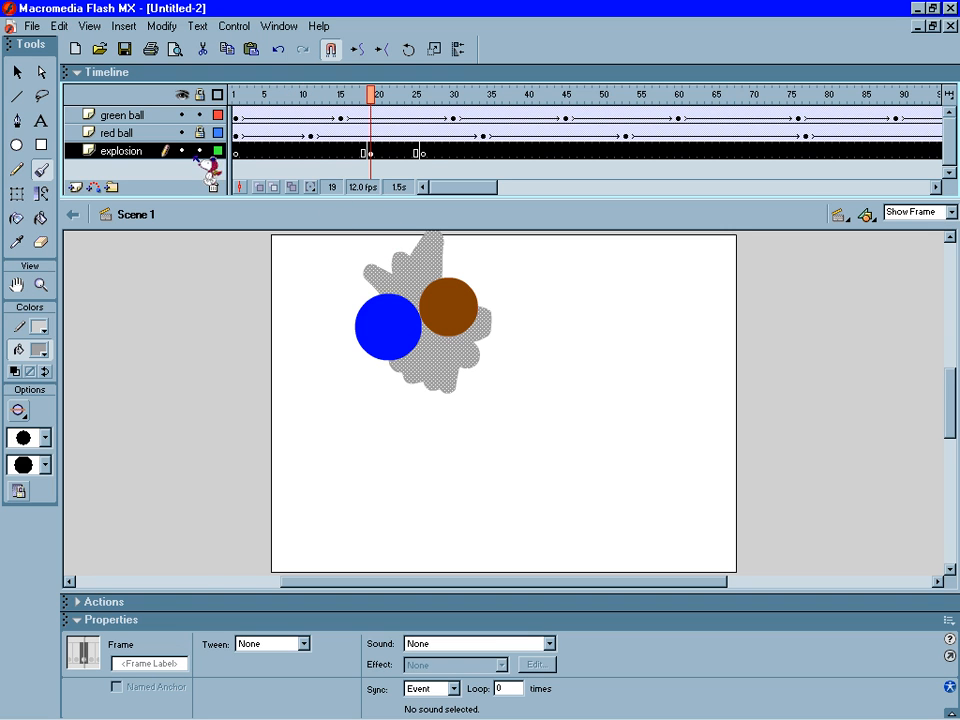
left_click(317, 258)
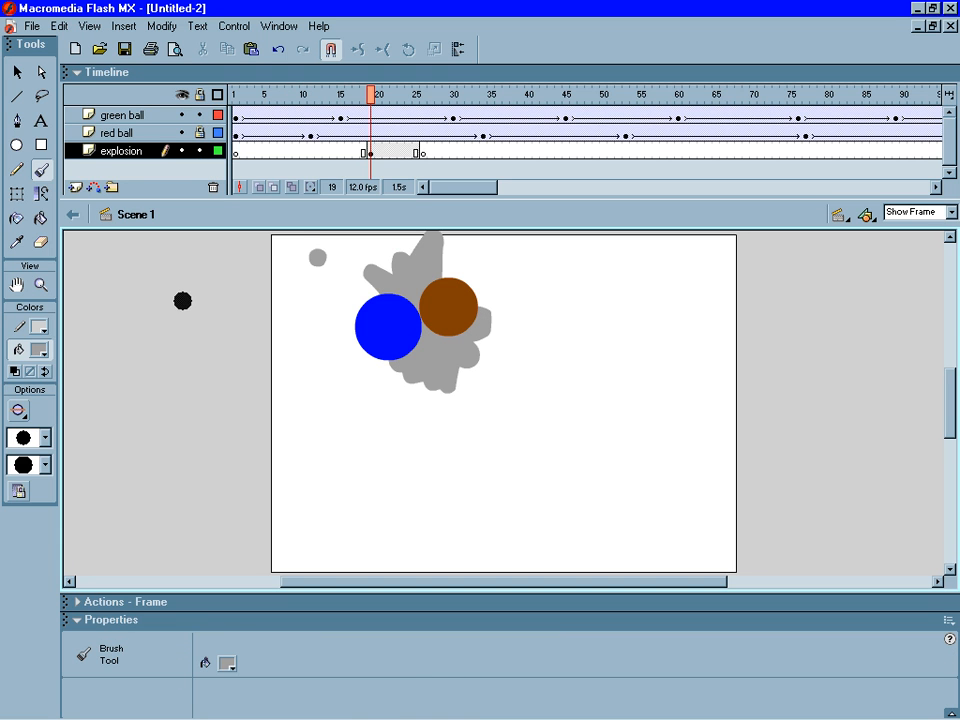
left_click(17, 72)
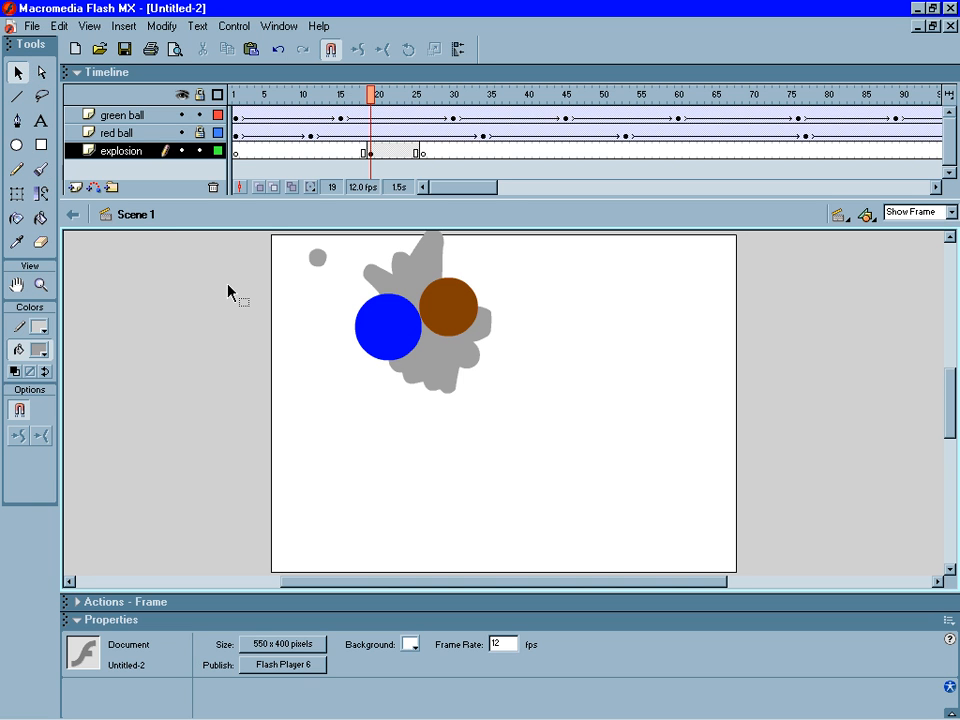
left_click(314, 262)
key("Delete")
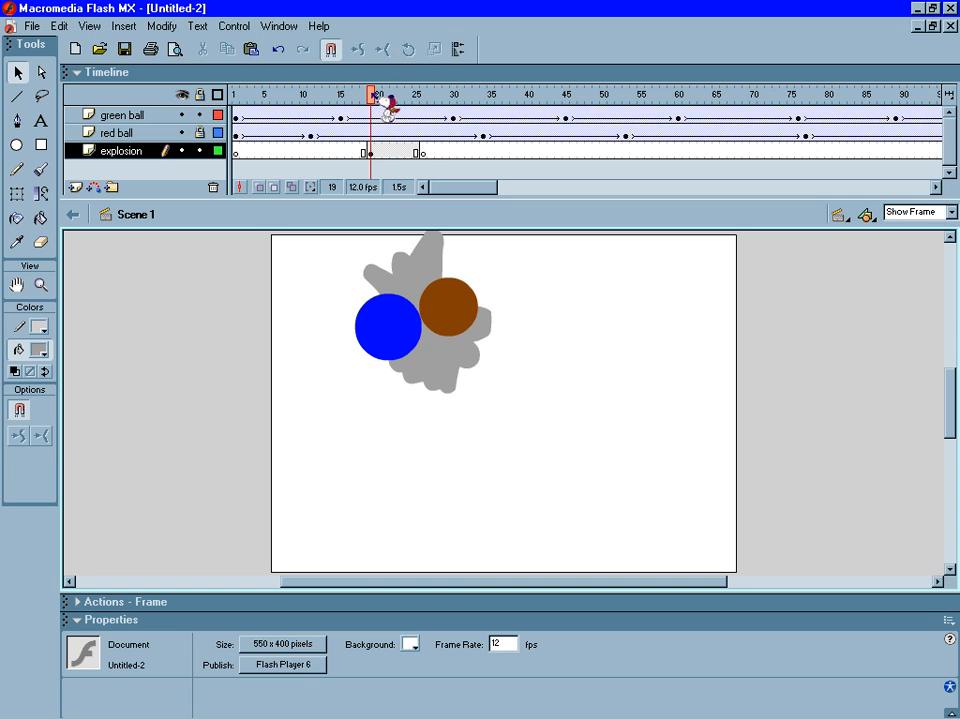
Clear the painted keyframe at frame 19 of the explosion layer and insert a blank keyframe there
left_click_drag(386, 104, 370, 120)
left_click(370, 152)
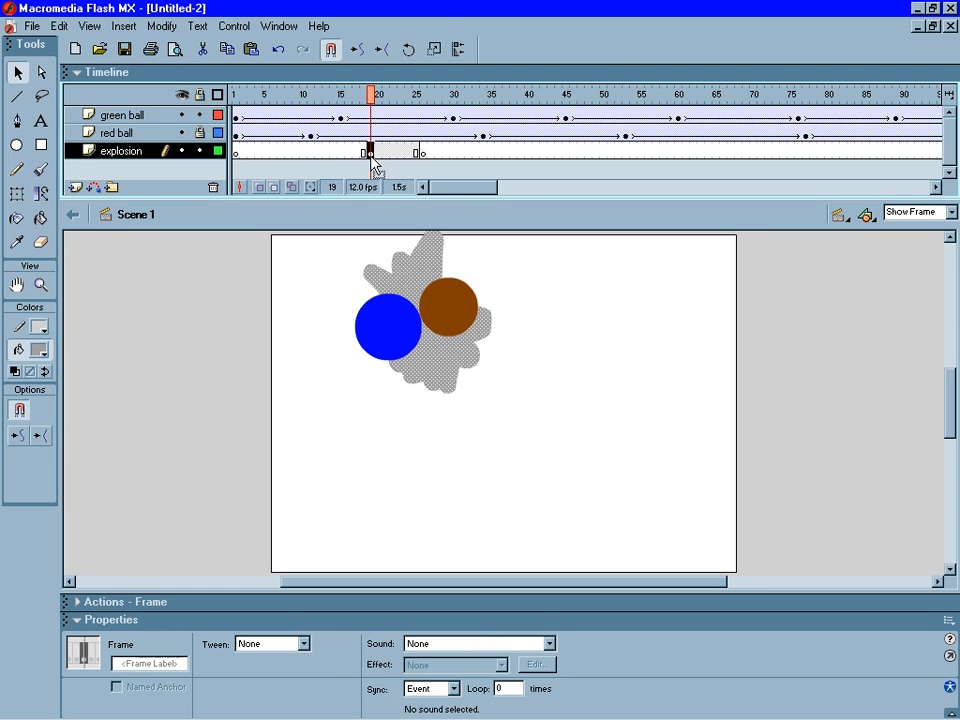
right_click(371, 156)
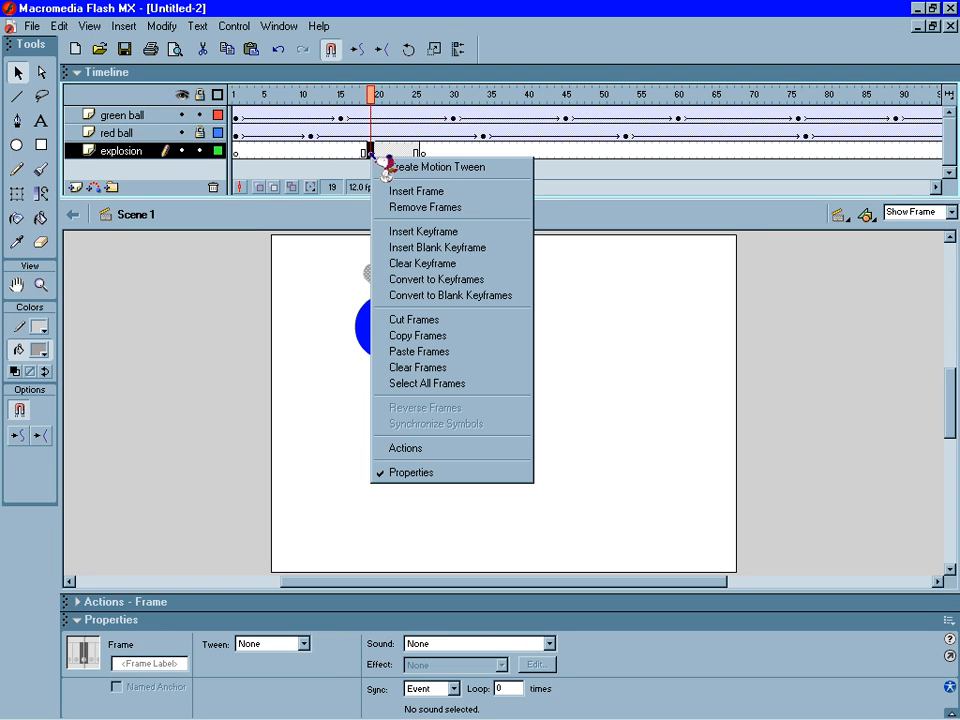
left_click(398, 263)
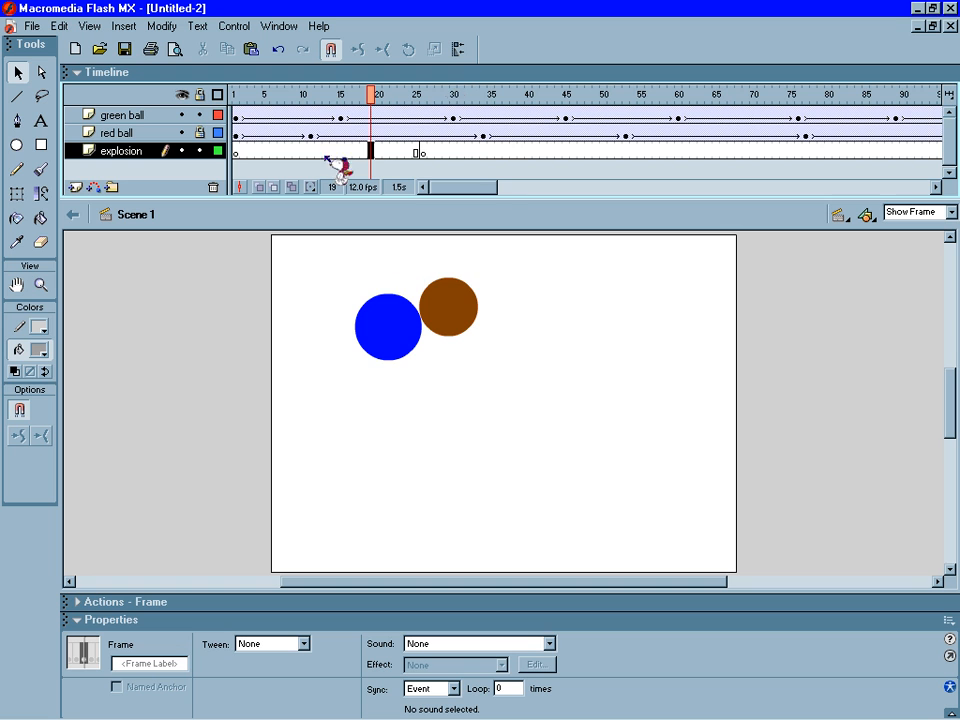
right_click(372, 150)
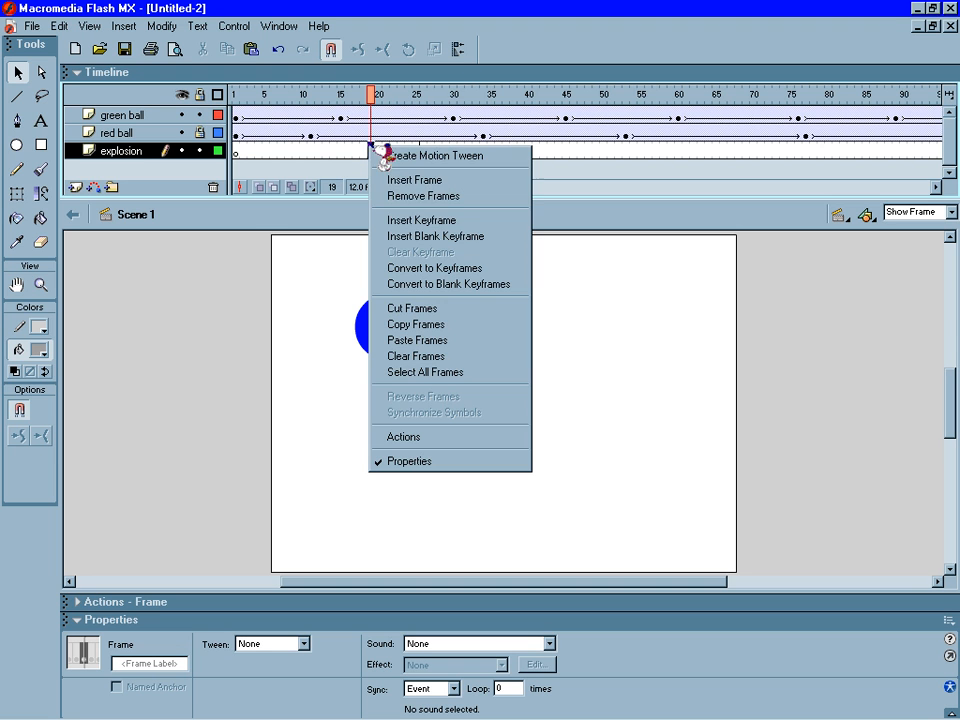
left_click(398, 236)
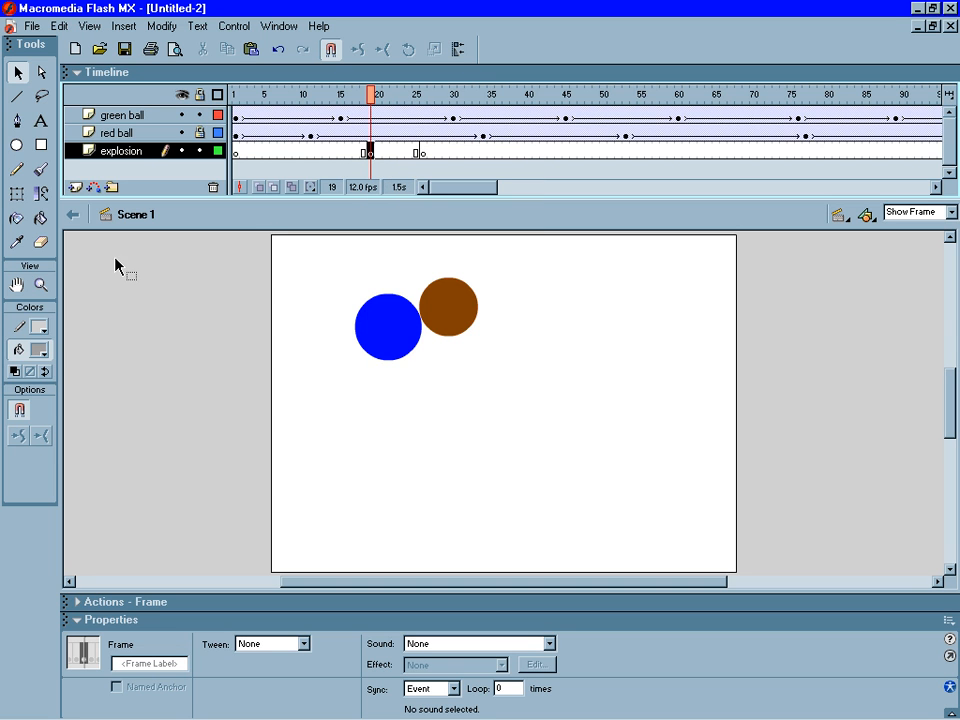
Paint short grey streaks around the balls' contact point at frame 19 of the explosion layer, using a smaller brush size
left_click(41, 168)
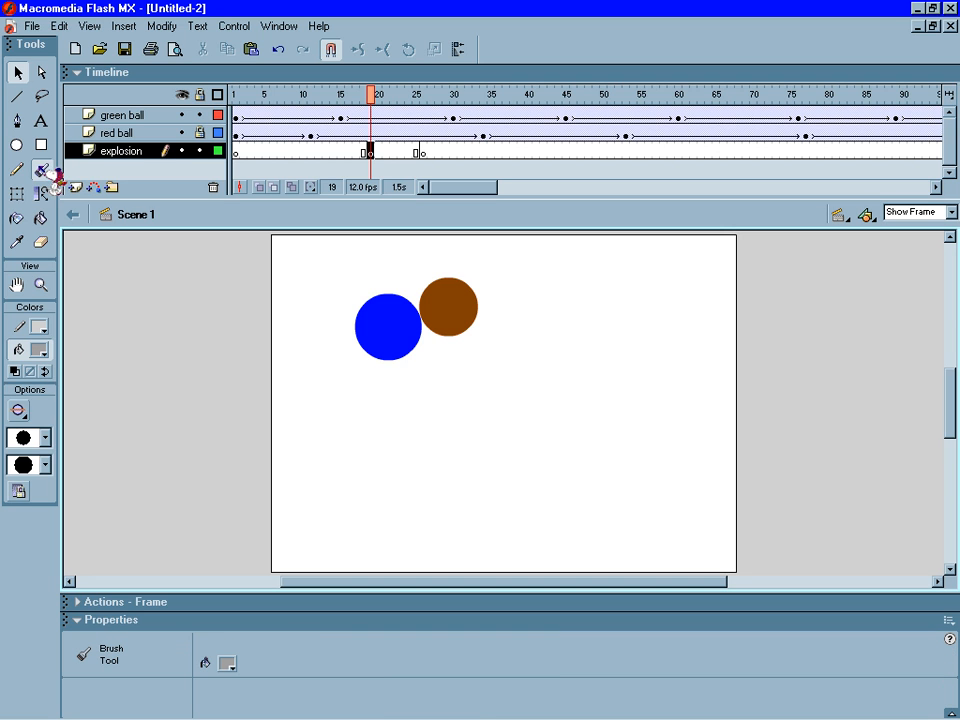
left_click(45, 438)
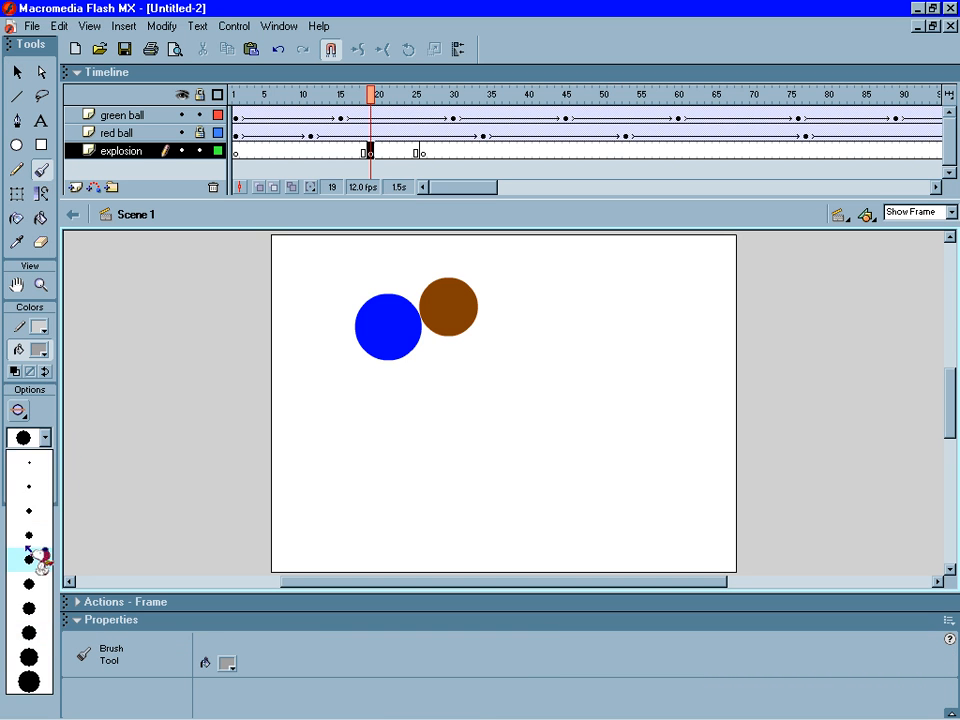
left_click(29, 556)
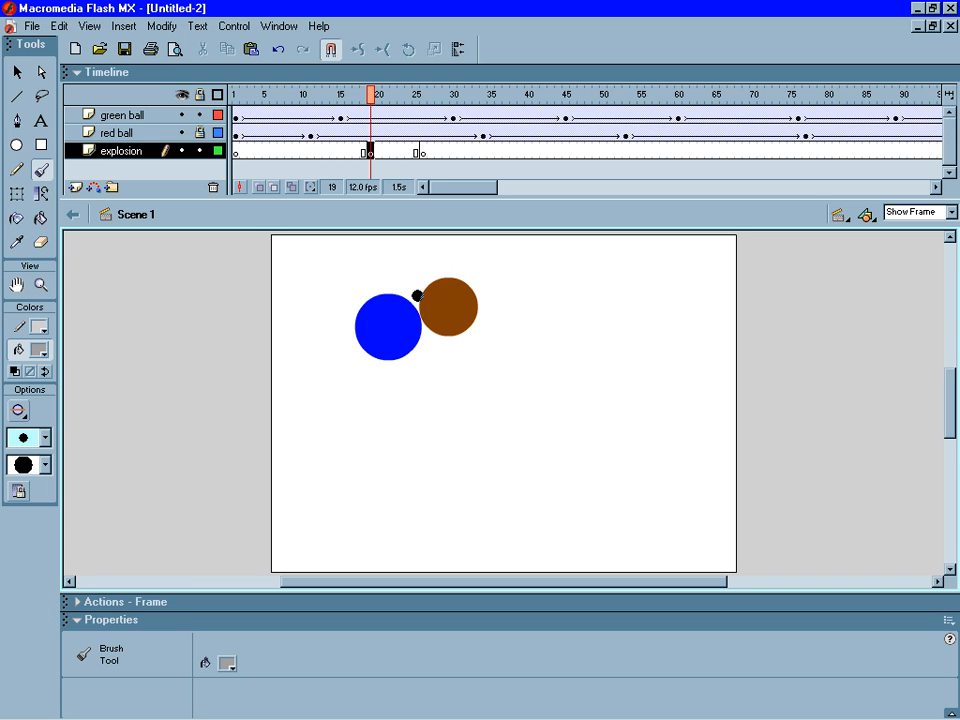
mouse_move(417, 296)
left_mouse_down()
mouse_move(416, 266)
mouse_move(409, 287)
mouse_move(381, 275)
left_mouse_up()
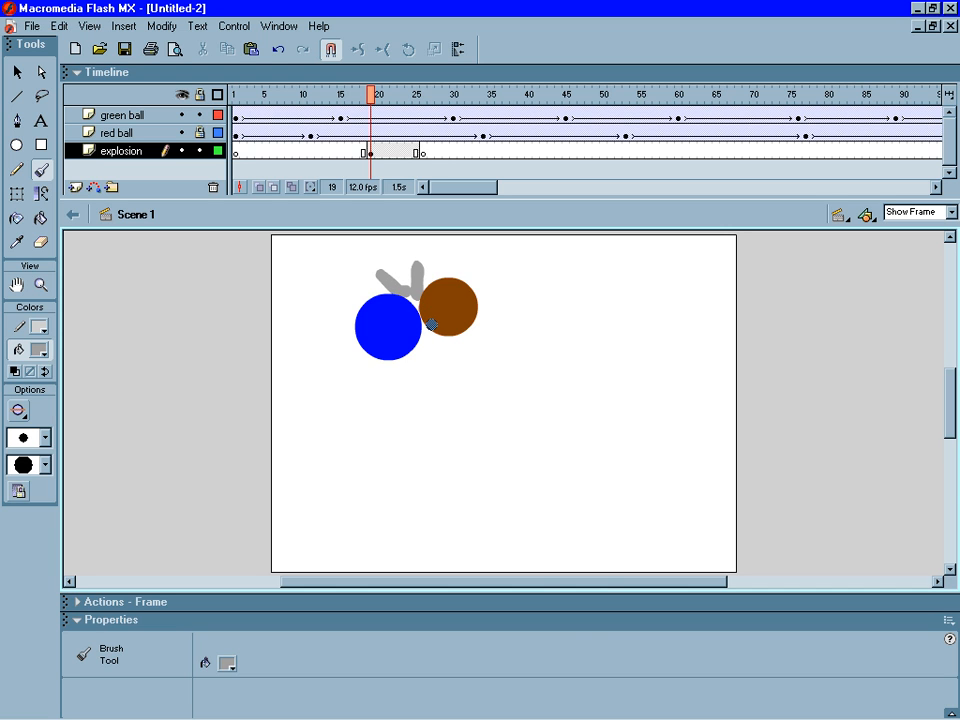
left_click_drag(431, 325, 433, 348)
left_click_drag(417, 351, 414, 379)
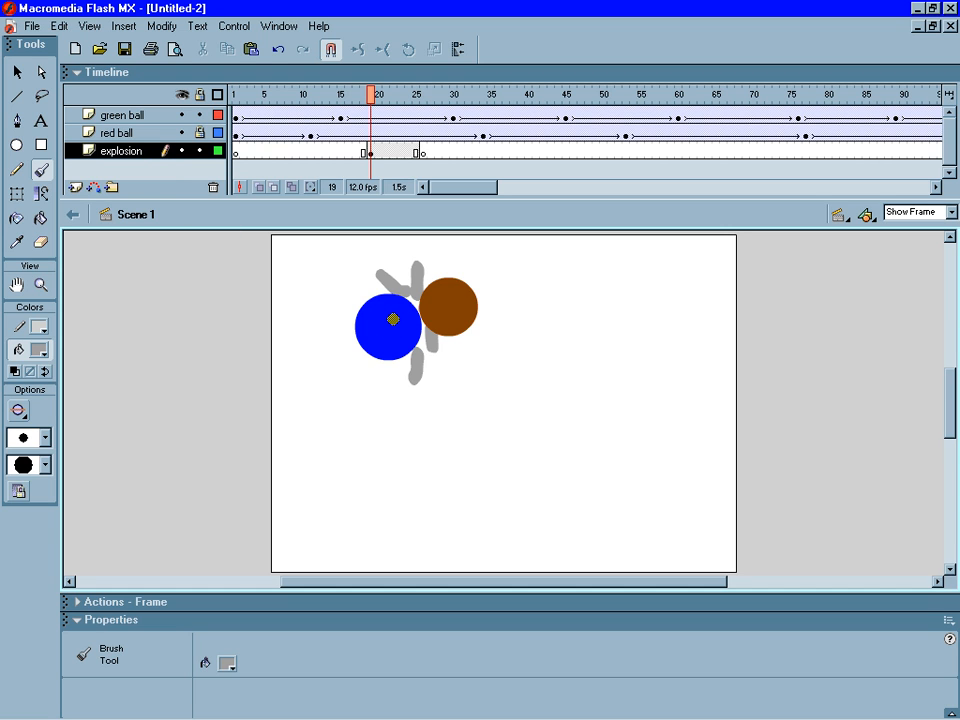
Insert a blank keyframe at frame 21 of the explosion layer and paint long grey rays radiating from behind both balls
right_click(386, 153)
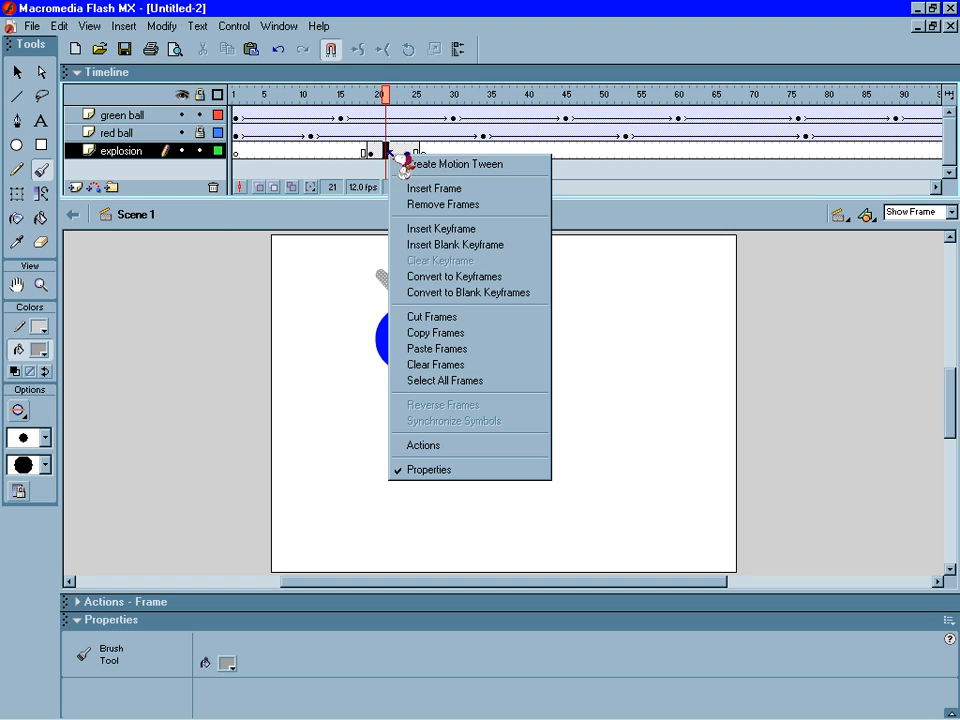
left_click(425, 245)
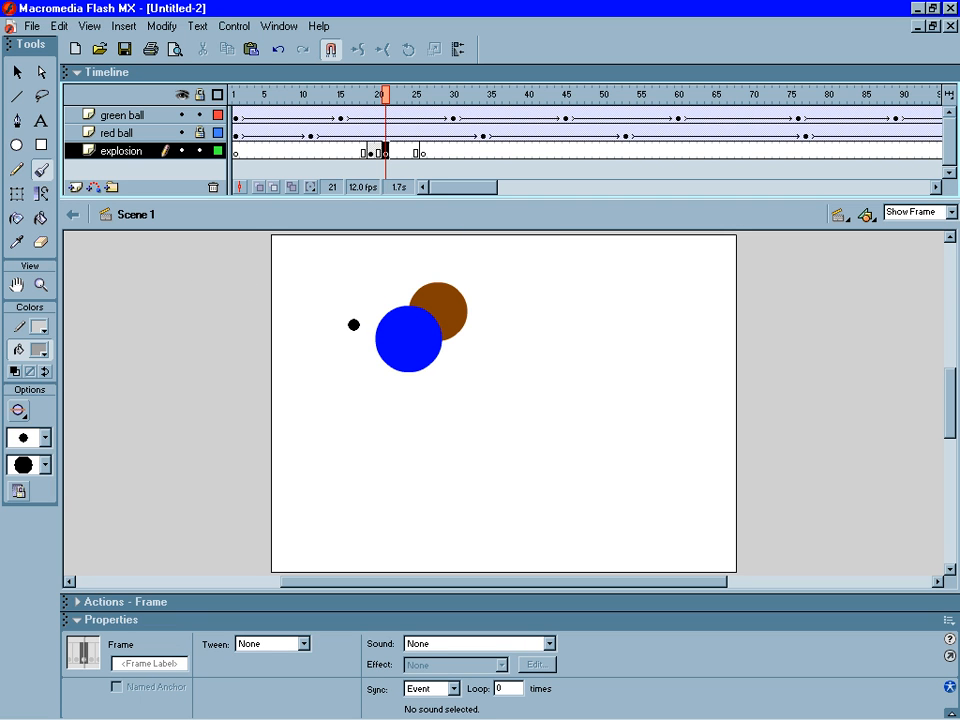
mouse_move(413, 325)
left_mouse_down()
mouse_move(316, 258)
mouse_move(403, 253)
mouse_move(402, 242)
left_mouse_up()
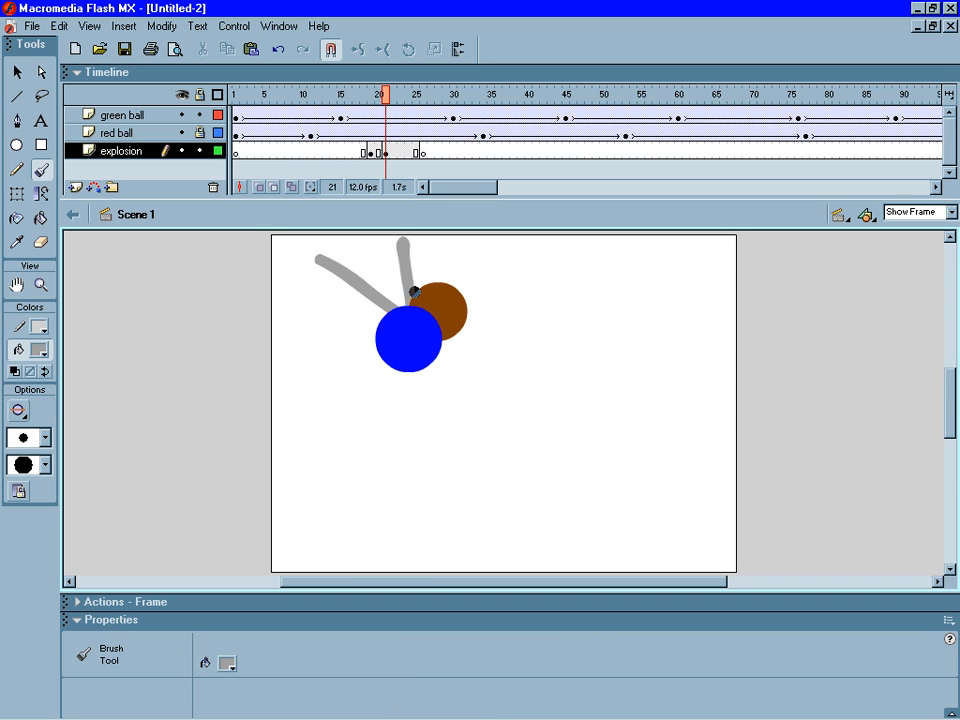
left_click_drag(416, 328, 449, 258)
left_click_drag(438, 320, 511, 357)
mouse_move(443, 343)
left_mouse_down()
mouse_move(481, 398)
mouse_move(424, 417)
left_mouse_up()
mouse_move(410, 332)
left_mouse_down()
mouse_move(362, 408)
mouse_move(368, 359)
mouse_move(348, 362)
left_mouse_up()
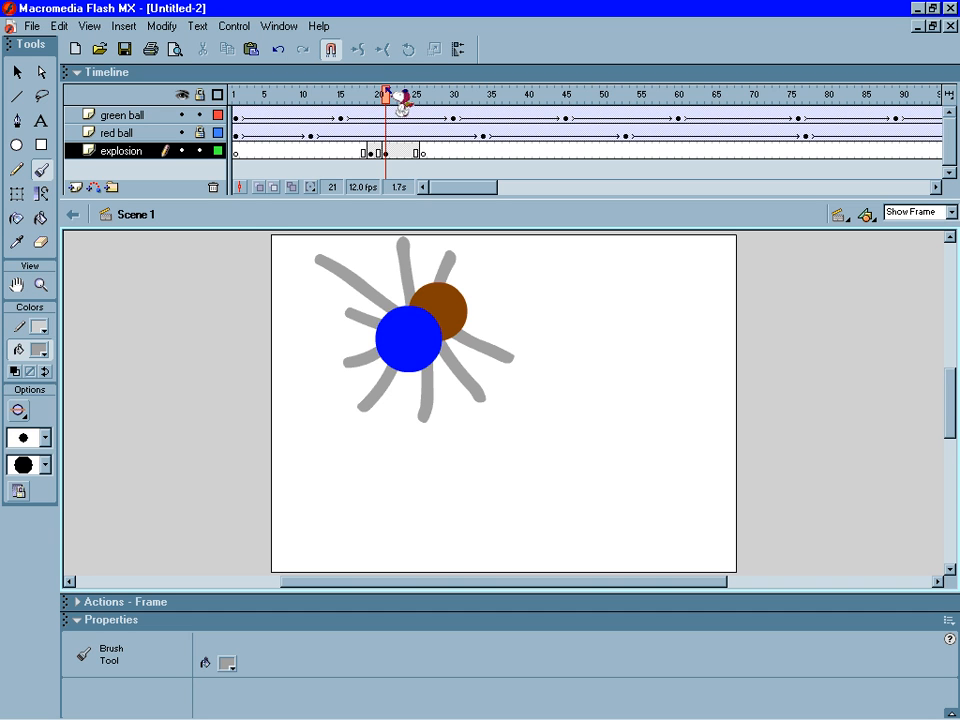
Try to extend the ray drawing to frame 29 of the explosion layer, and clear the resulting keyframe
mouse_move(386, 95)
left_mouse_down()
mouse_move(300, 96)
mouse_move(460, 96)
mouse_move(328, 101)
mouse_move(403, 97)
mouse_move(349, 98)
mouse_move(372, 99)
mouse_move(430, 137)
mouse_move(414, 147)
left_mouse_up()
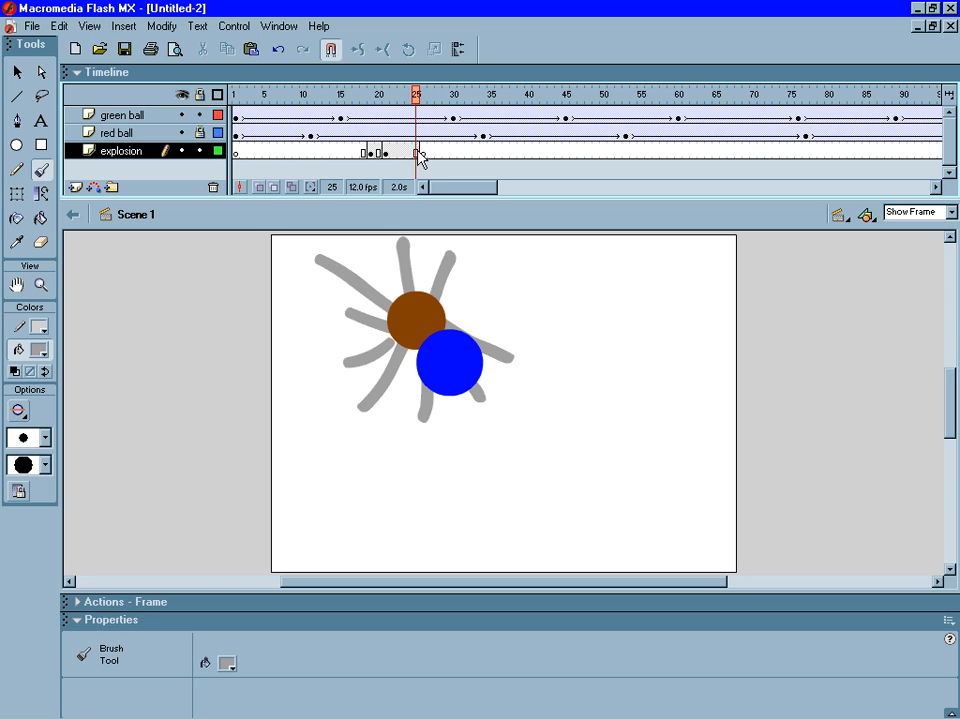
right_click(418, 153)
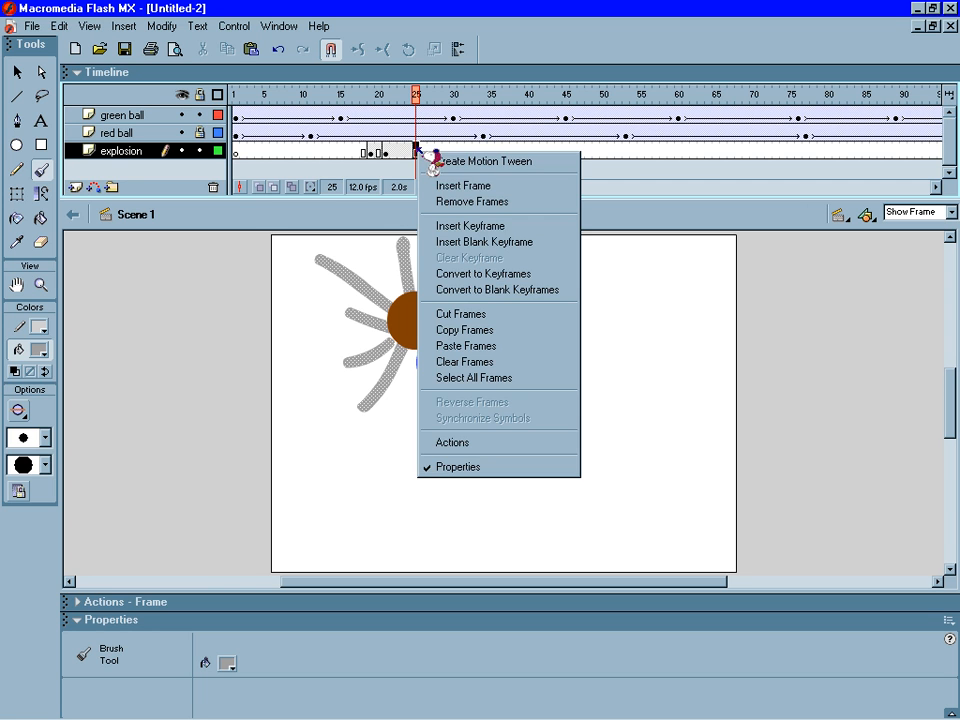
left_click_drag(394, 153, 450, 158)
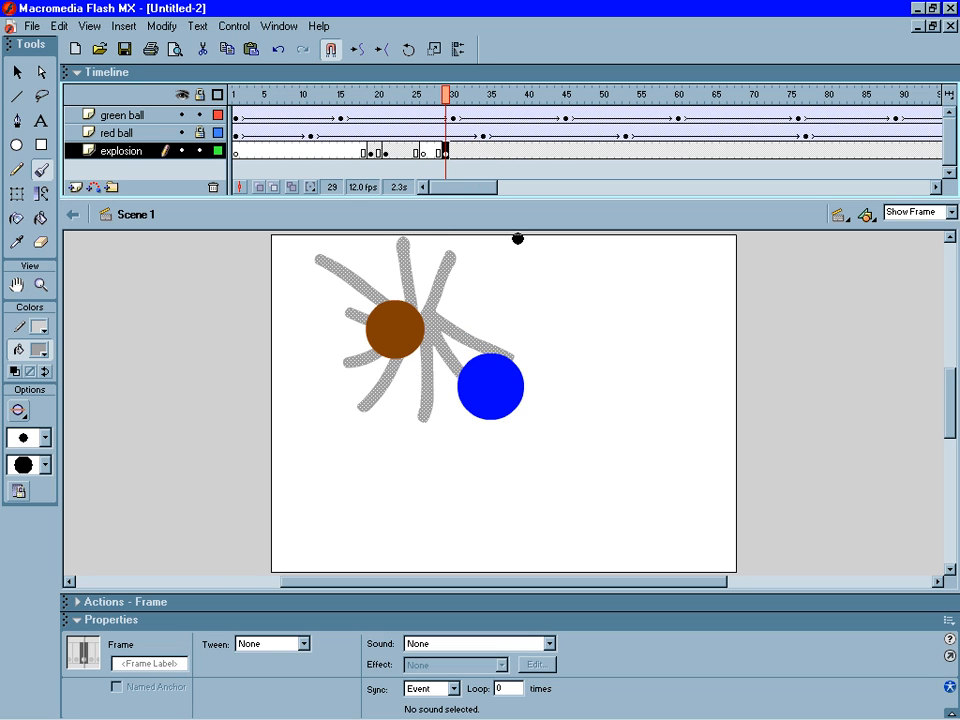
right_click(446, 156)
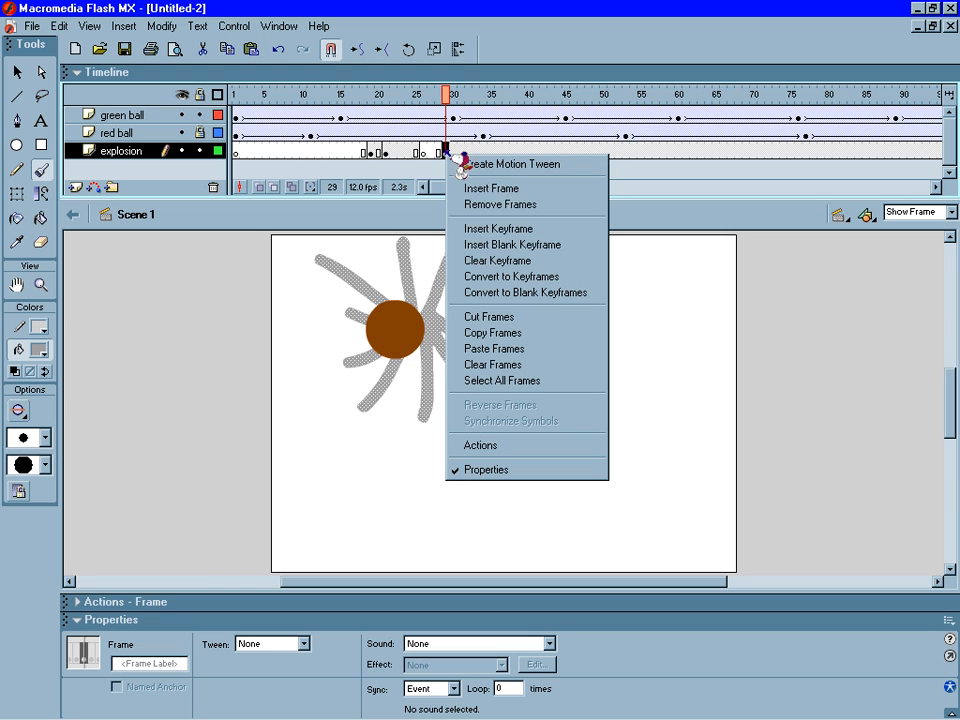
left_click(484, 260)
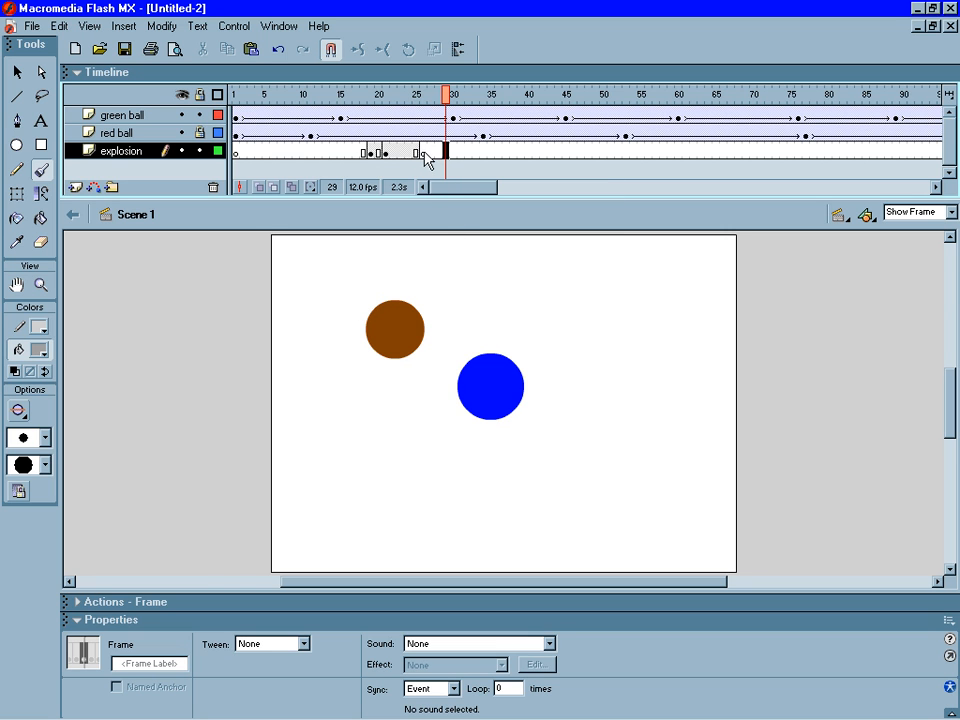
Move the explosion layer's ending blank keyframe from frame 26 to frame 31 and scrub back to frame 24
left_click(425, 153)
left_click_drag(429, 159, 457, 154)
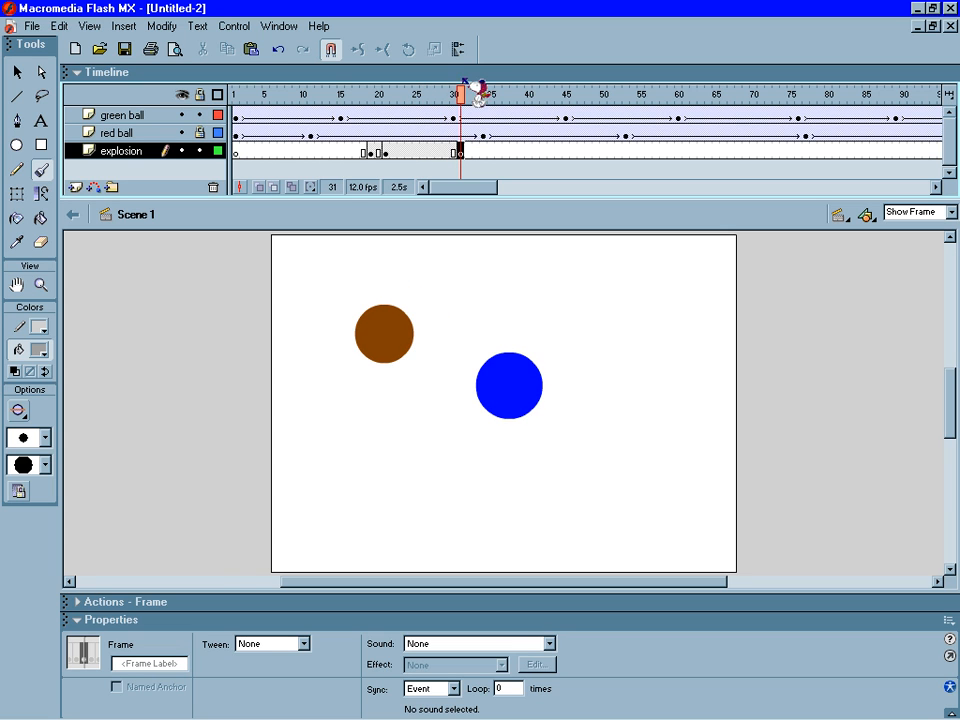
left_click_drag(464, 91, 430, 112)
left_click(410, 152)
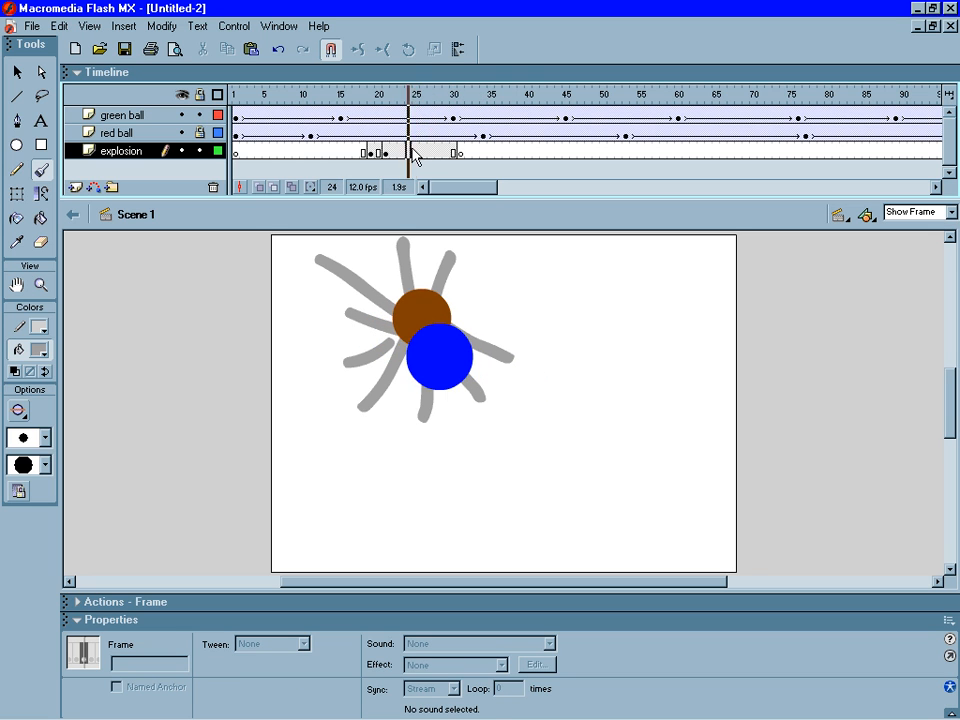
Insert a blank keyframe at frame 26 of the explosion layer and paint short grey rays radiating from between the two balls
left_click(417, 152)
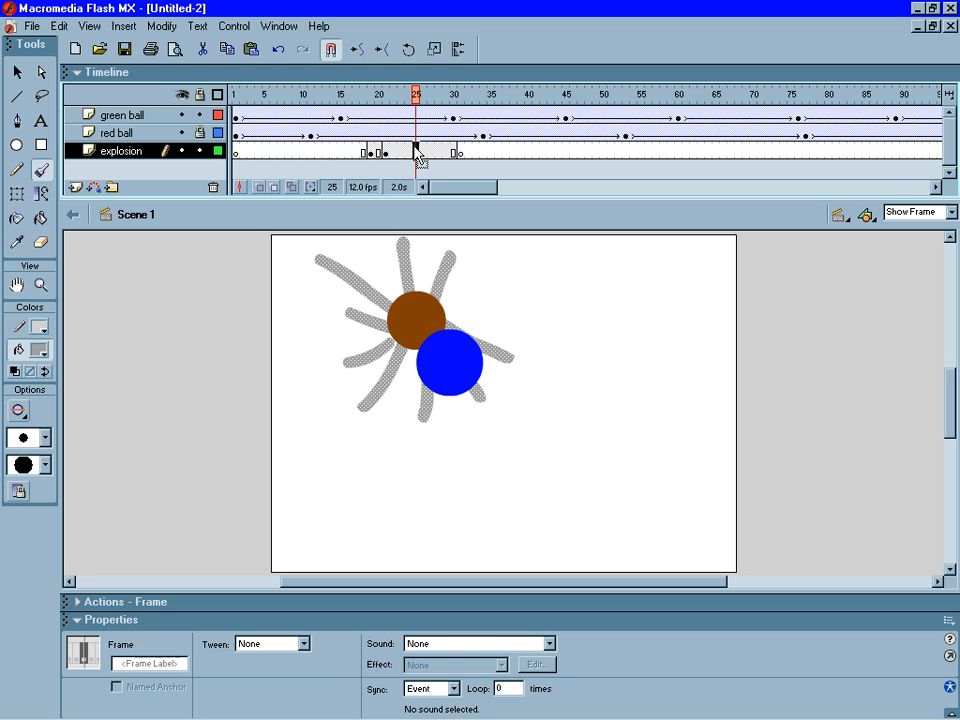
left_click(423, 152)
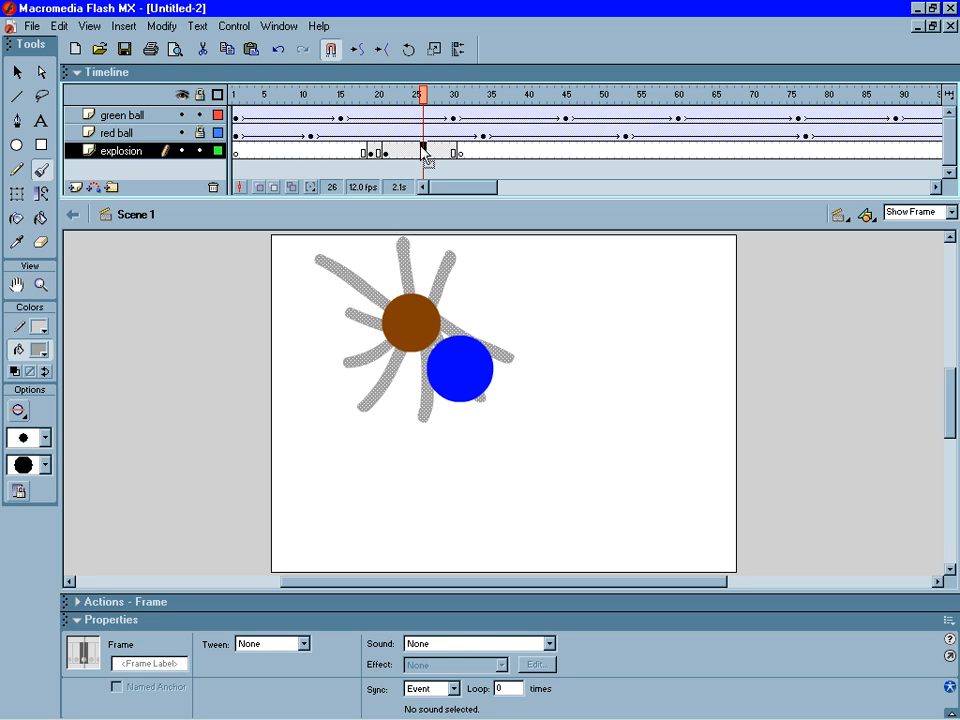
right_click(423, 152)
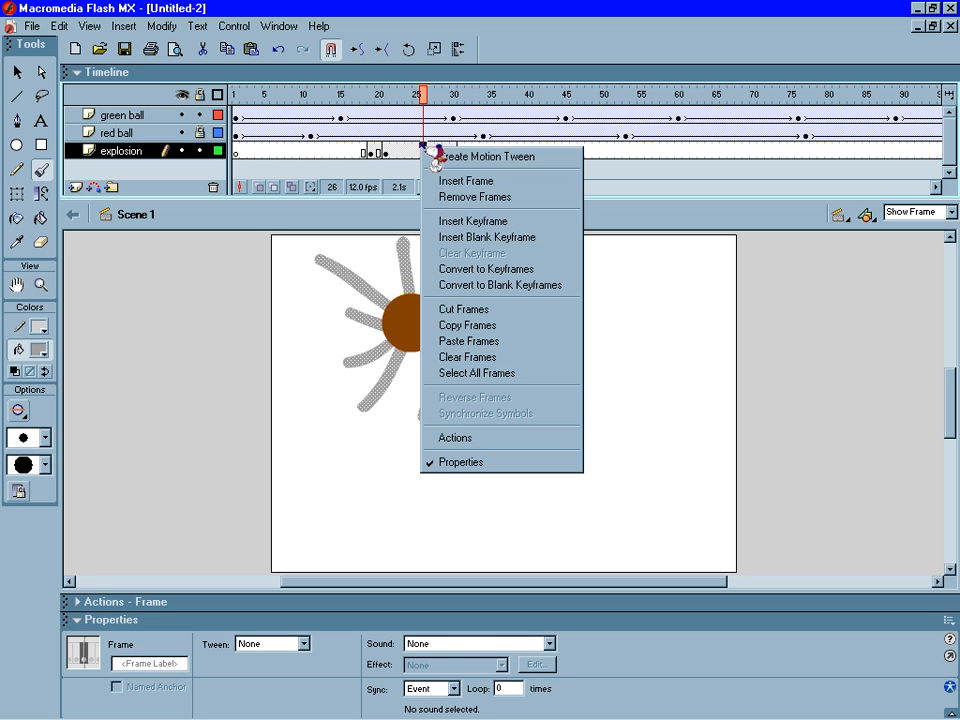
left_click(449, 239)
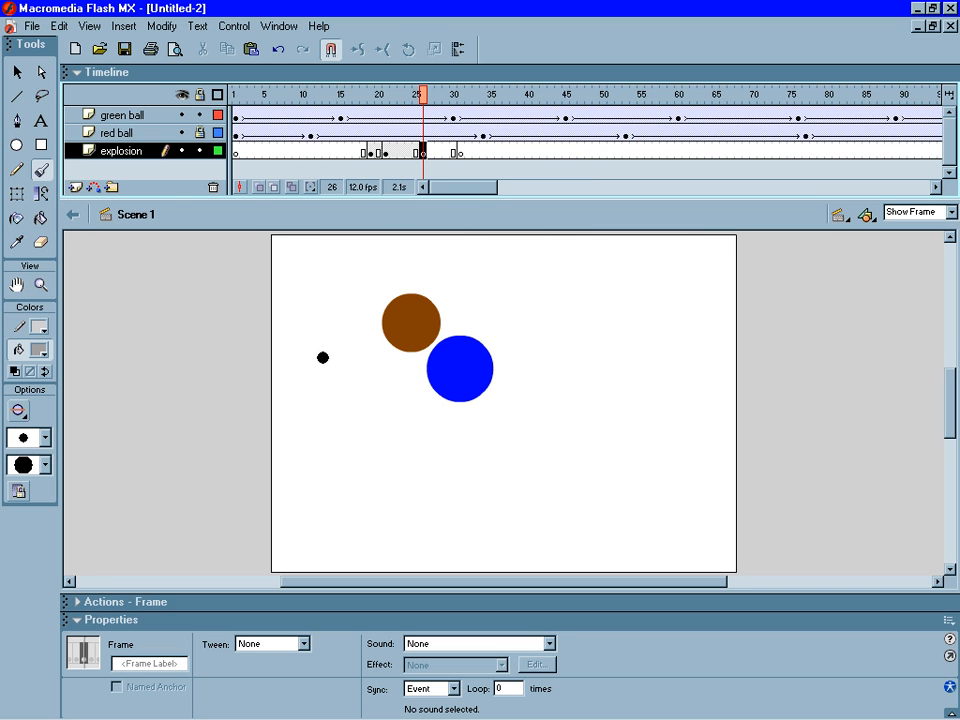
mouse_move(419, 341)
left_mouse_down()
mouse_move(386, 369)
mouse_move(414, 388)
left_mouse_up()
mouse_move(441, 318)
left_mouse_down()
mouse_move(469, 300)
mouse_move(429, 268)
left_mouse_up()
left_click_drag(447, 332, 478, 340)
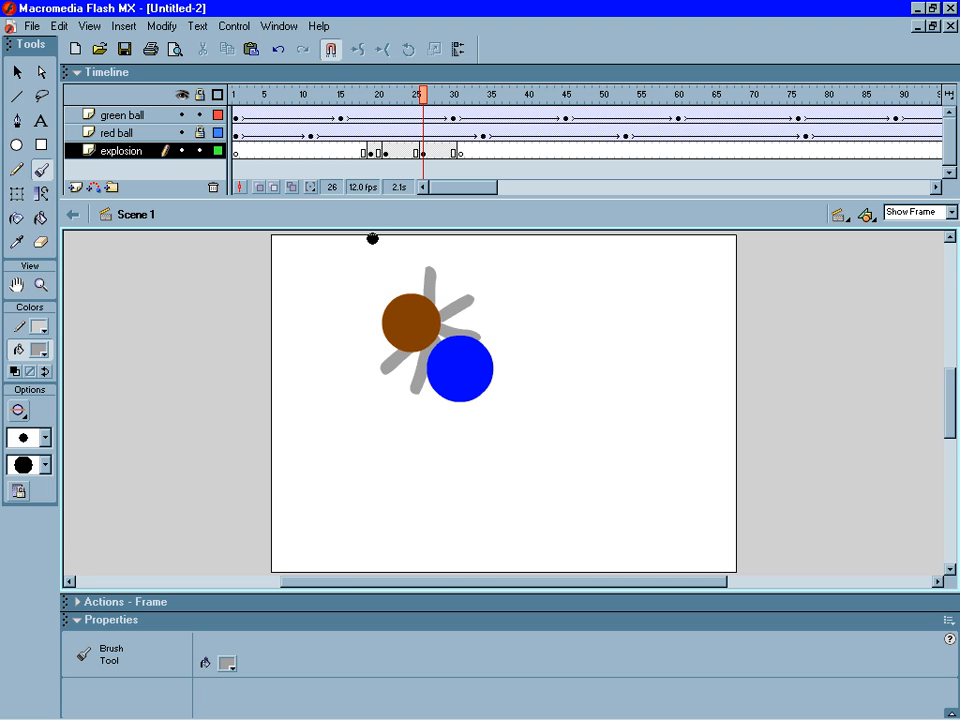
left_click_drag(407, 329, 366, 315)
Create motion tweens on the explosion layer's spans starting at frames 21 and 26, and scrub back to frame 20 to preview them
left_click_drag(427, 93, 408, 160)
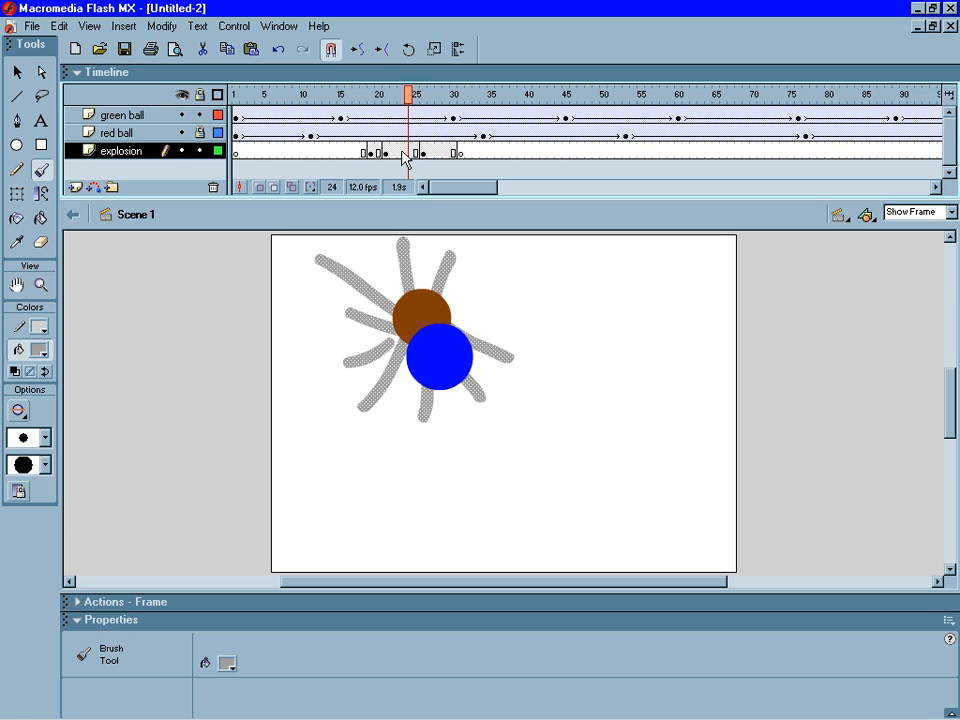
right_click(401, 153)
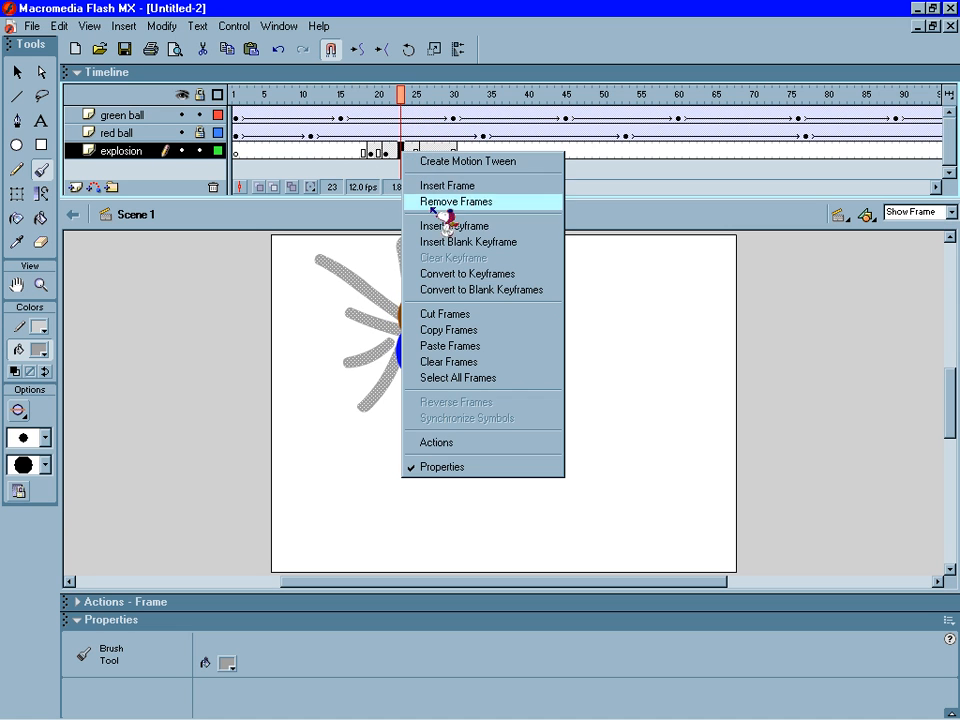
left_click(432, 163)
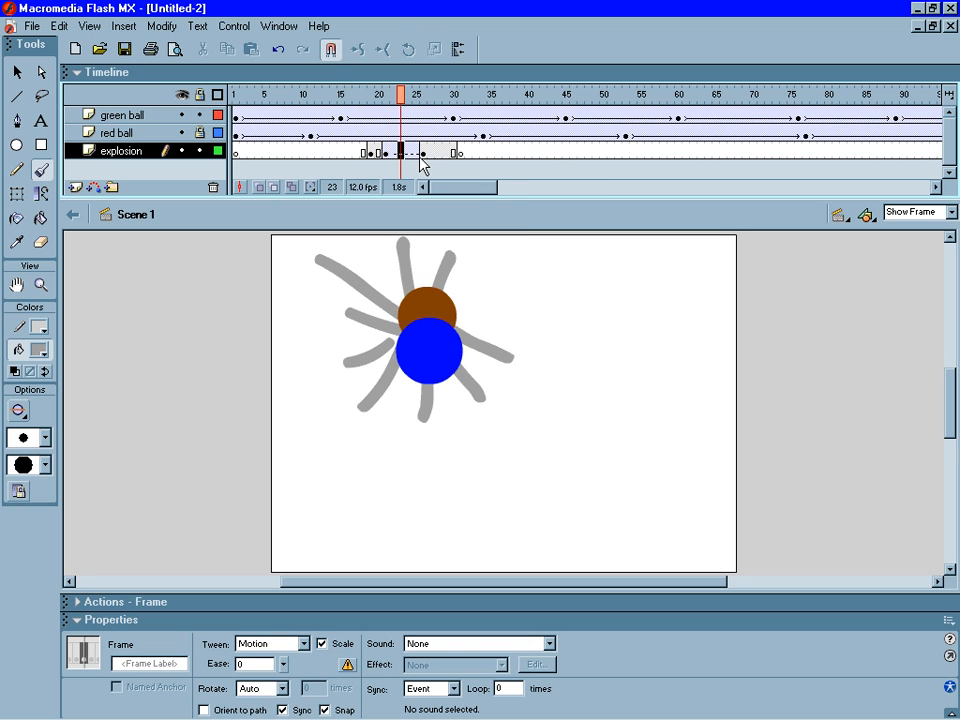
left_click(437, 155)
right_click(438, 155)
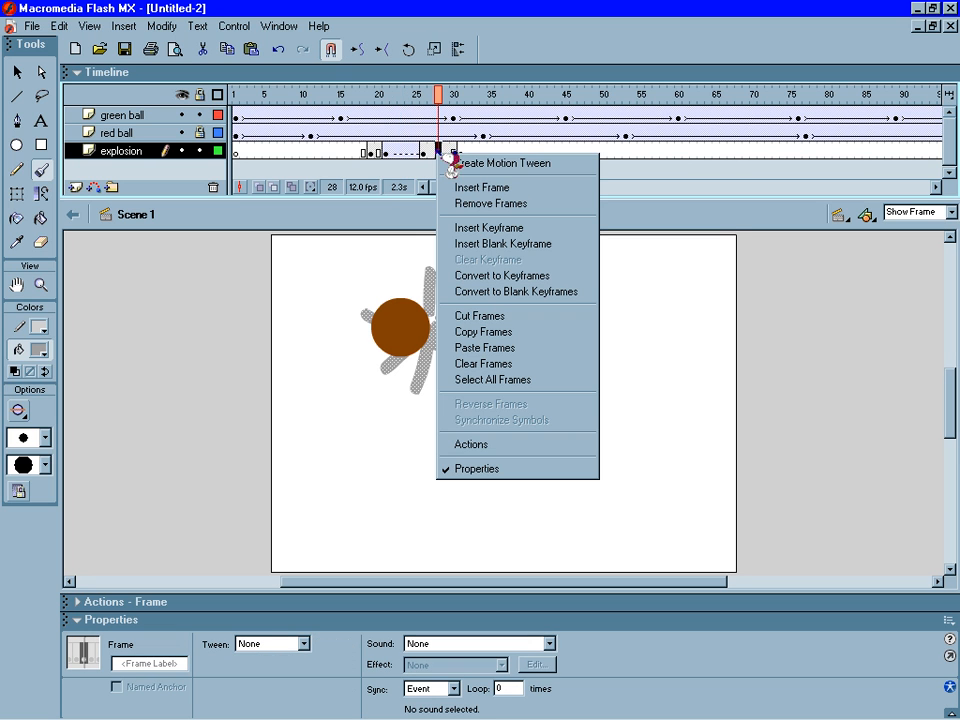
left_click(465, 163)
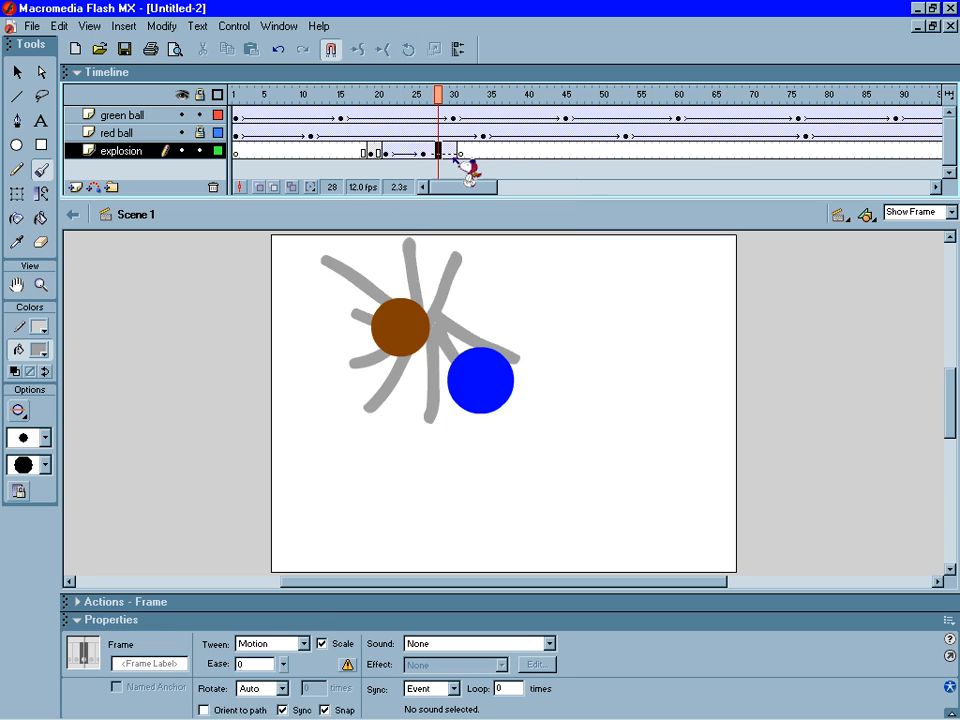
left_click_drag(452, 100, 380, 124)
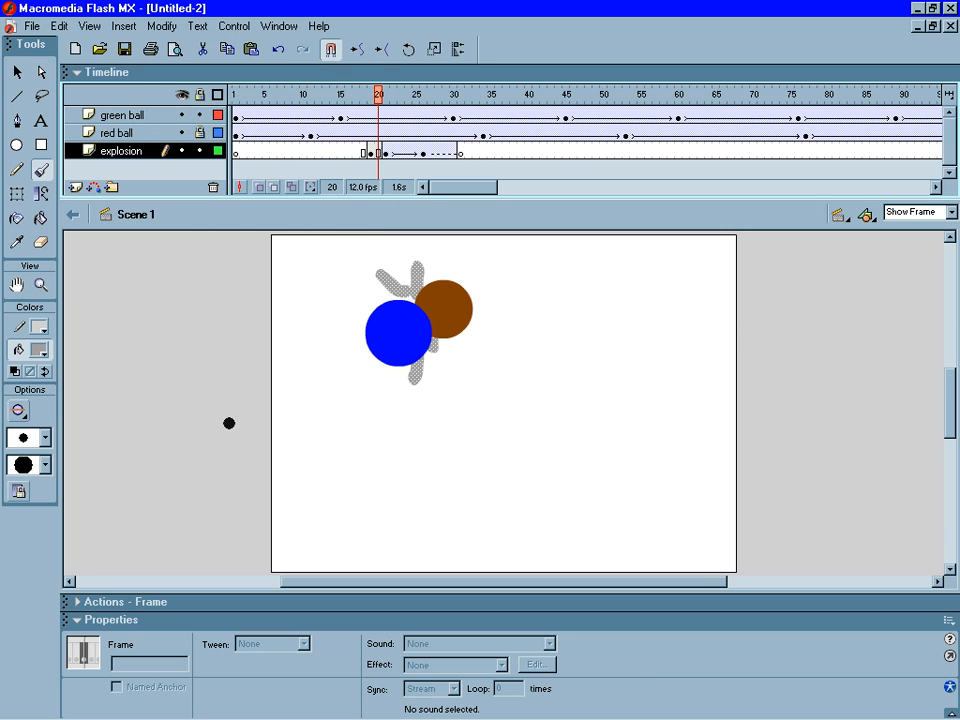
mouse_move(174, 716)
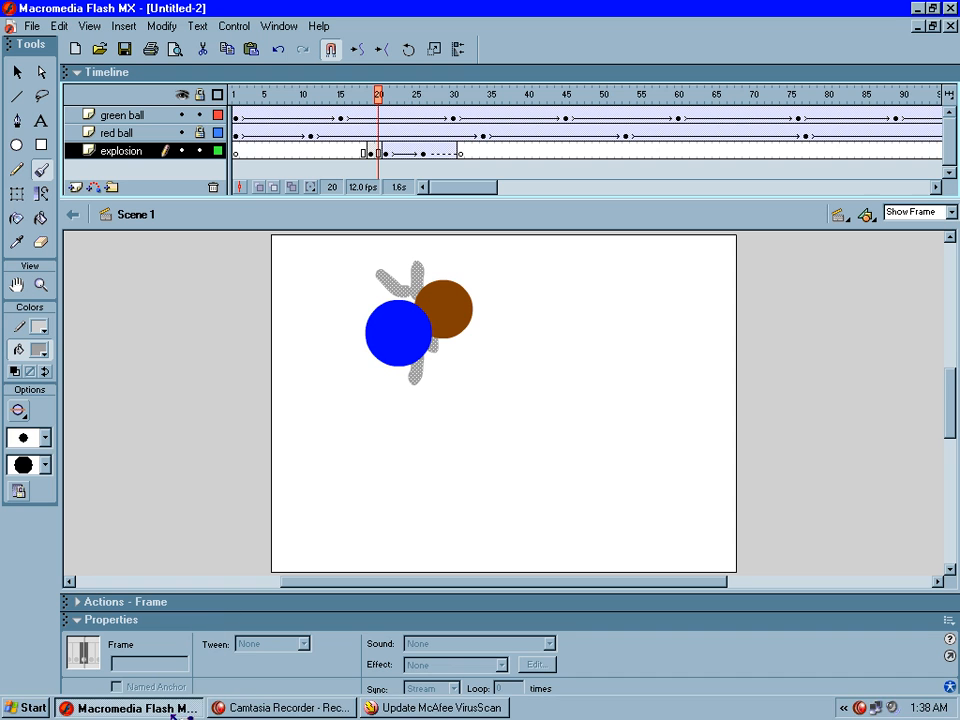
left_click(253, 705)
left_click(248, 703)
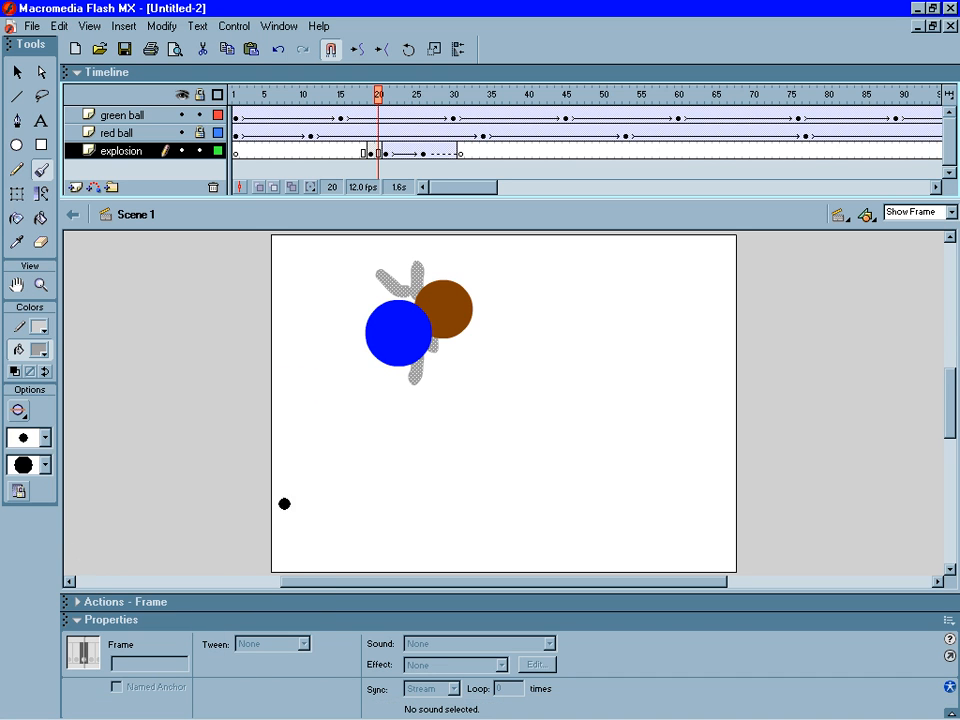
mouse_move(300, 716)
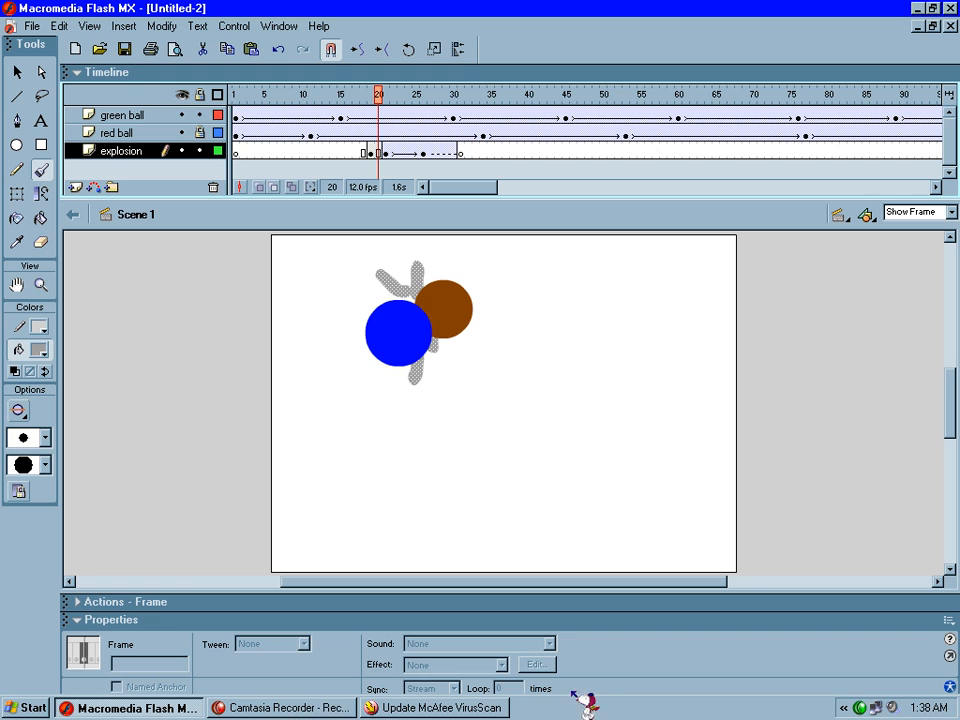
double_click(877, 708)
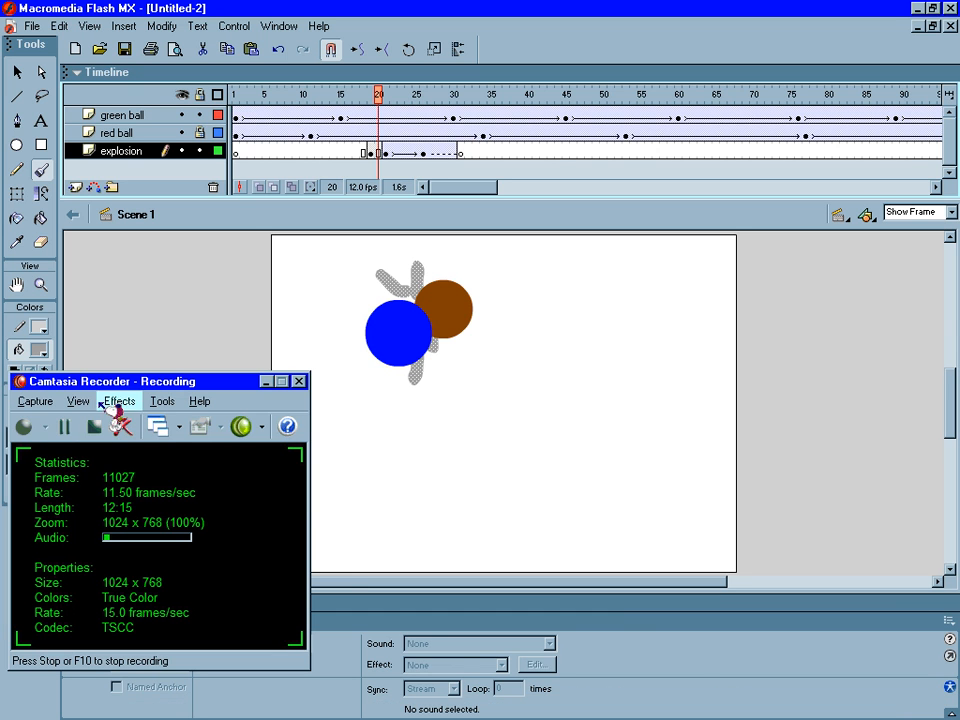